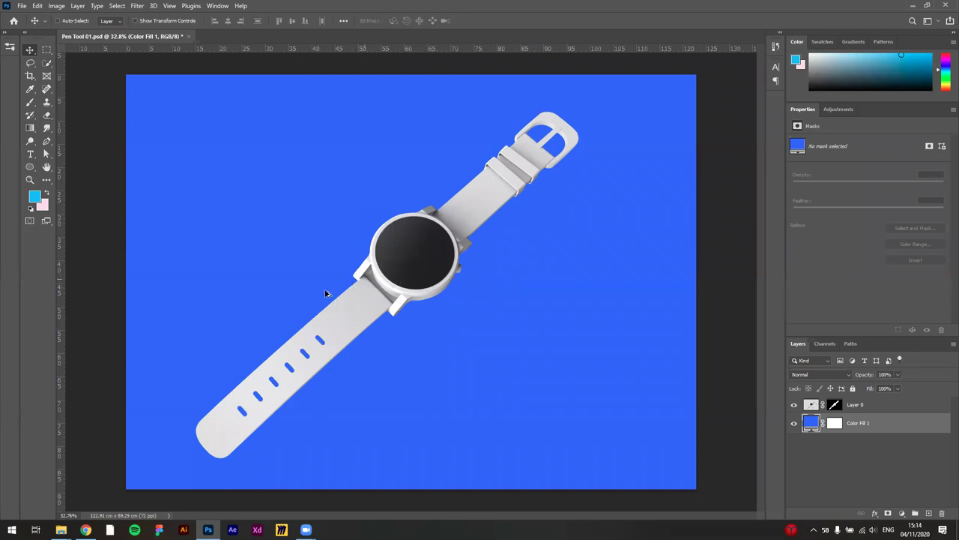
drag(317, 401, 297, 390)
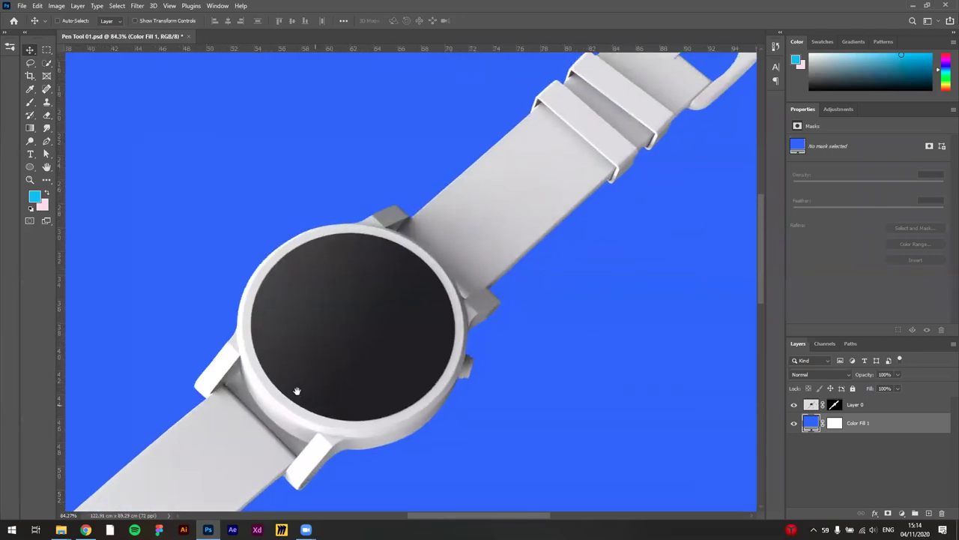
scroll(407, 317, up, 5)
scroll(407, 317, right, 2)
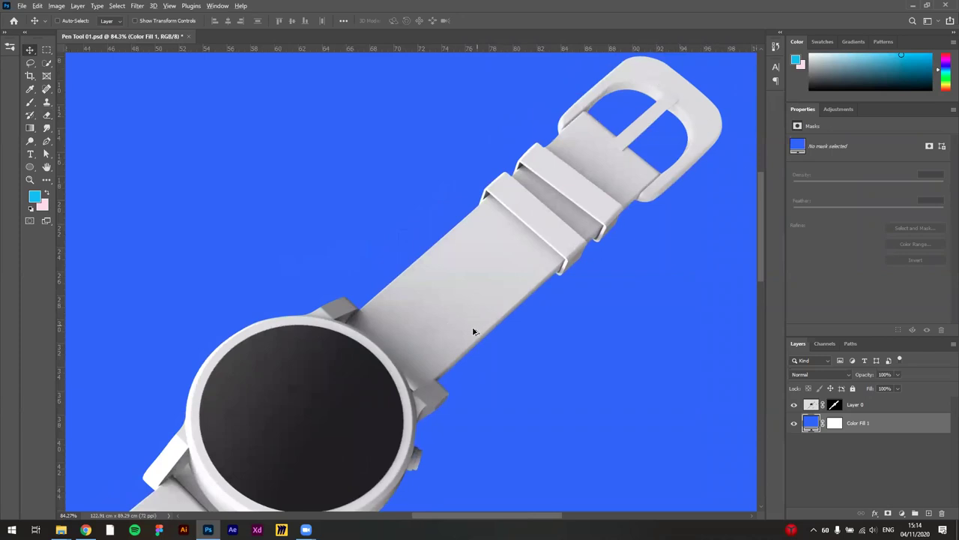
scroll(473, 331, down, 5)
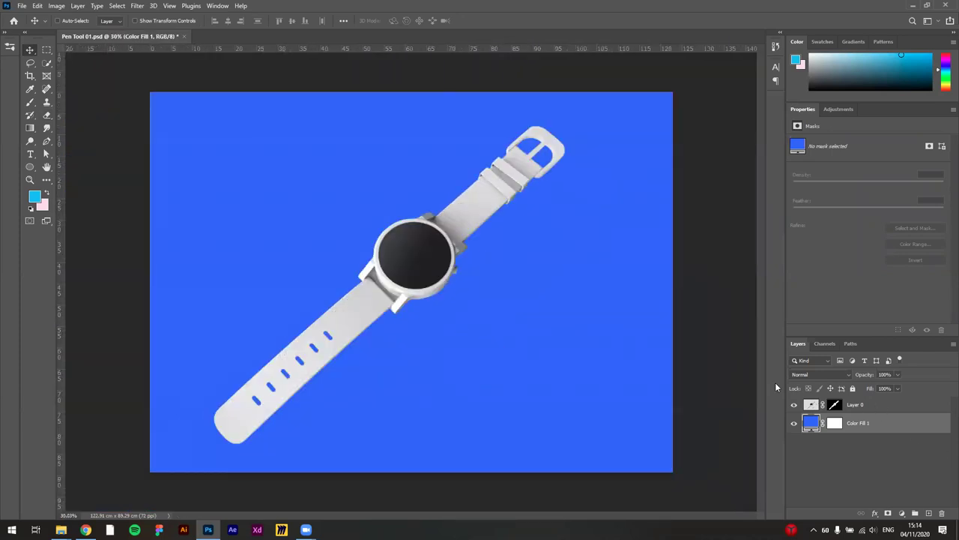
- Shift the watch on Layer 0 horizontally to the right and change the Color Fill 1 background to black (#000000)
click(855, 404)
drag(441, 277, 486, 279)
double_click(811, 422)
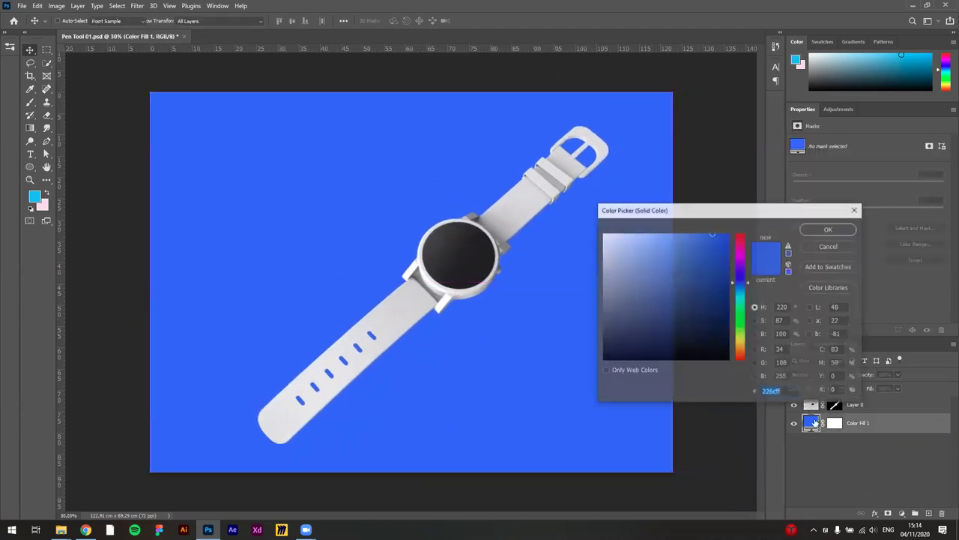
mouse_move(704, 240)
mouse_down()
mouse_move(630, 241)
mouse_move(571, 219)
mouse_move(560, 393)
mouse_up()
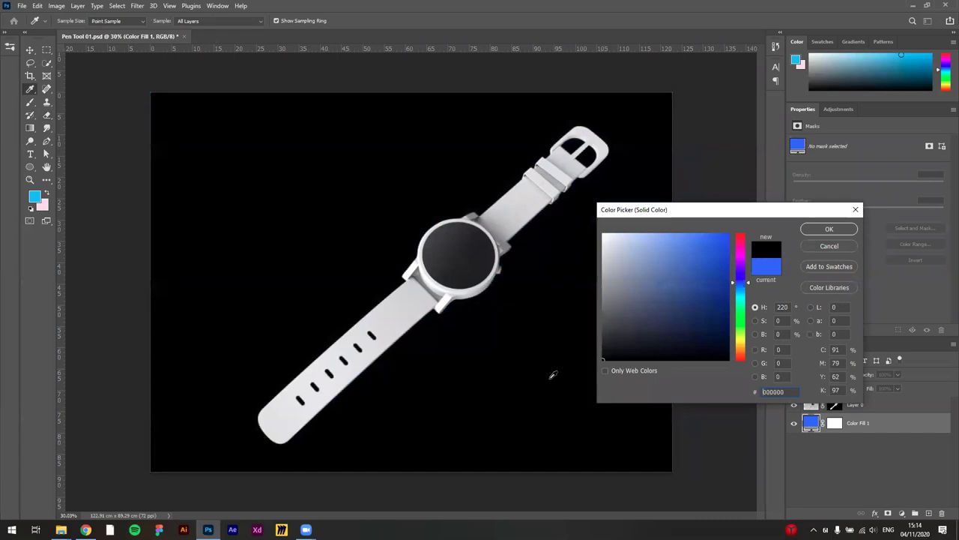
click(829, 229)
- Examine the edges of the cut-out watch against the black background at different magnifications
scroll(416, 309, up, 2)
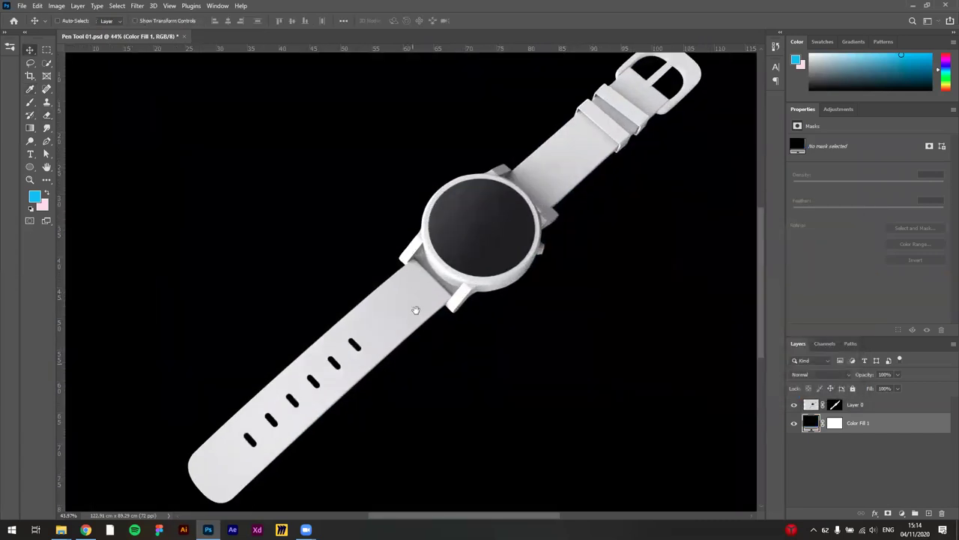
scroll(375, 375, down, 1)
scroll(506, 306, up, 3)
scroll(498, 366, down, 3)
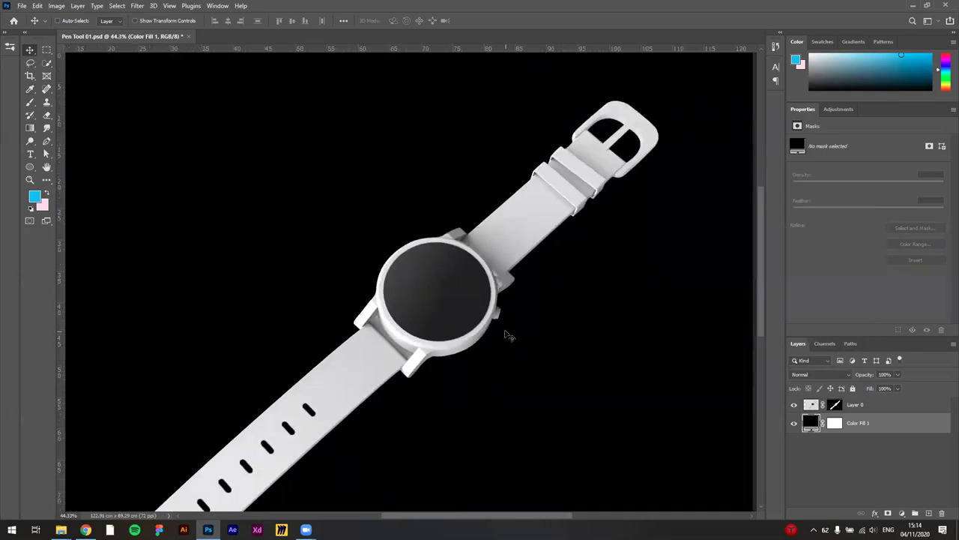
scroll(507, 334, down, 4)
scroll(453, 243, up, 1)
scroll(450, 241, up, 1)
scroll(511, 255, down, 1)
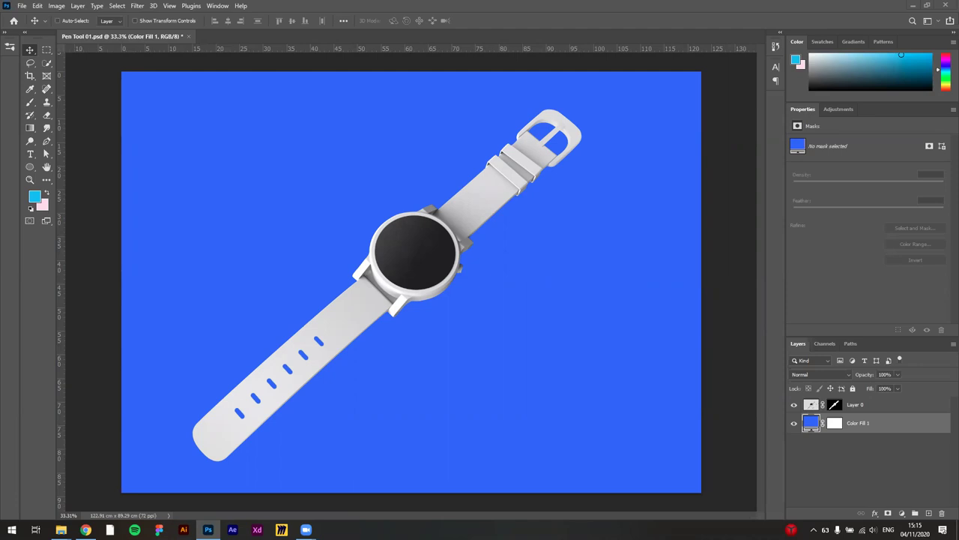
- Save Pen Tool 01.psd and open the Unsplash watch JPG from the 20 pen tool folder as a separate document
key(alt+Tab)
key(alt+Tab)
key(ctrl+s)
key(alt+Tab)
click(516, 300)
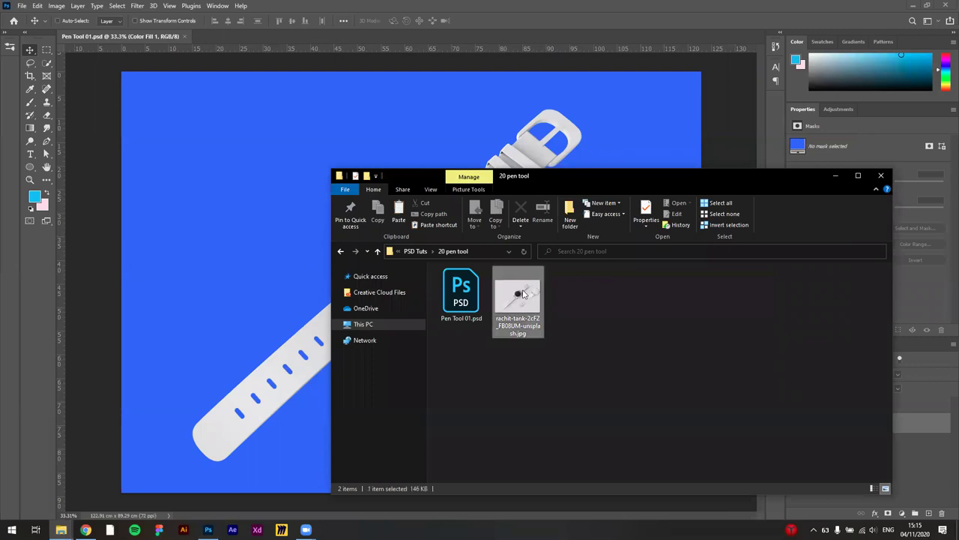
drag(520, 303, 331, 37)
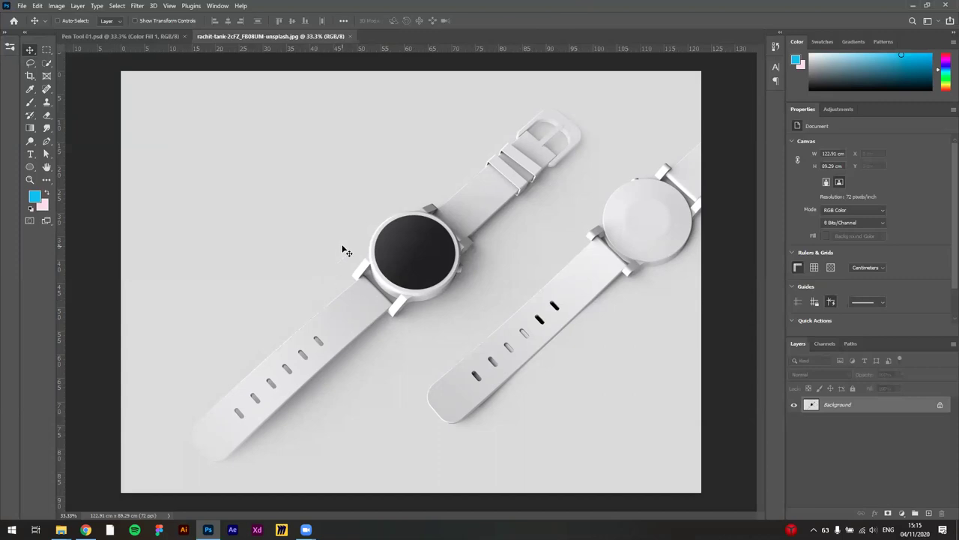
- Select the watches in the photo automatically with the Subject command and check the selection edges
click(98, 6)
mouse_move(114, 5)
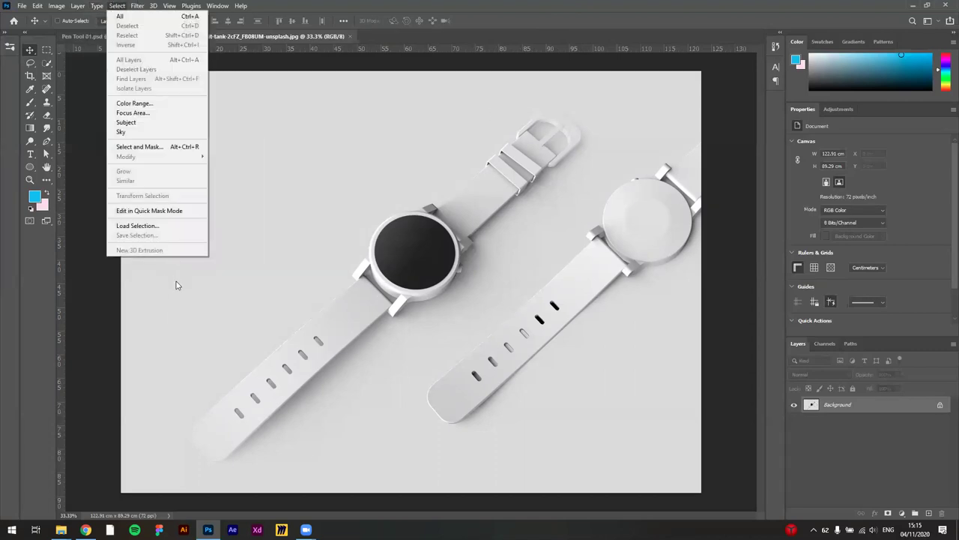
click(128, 122)
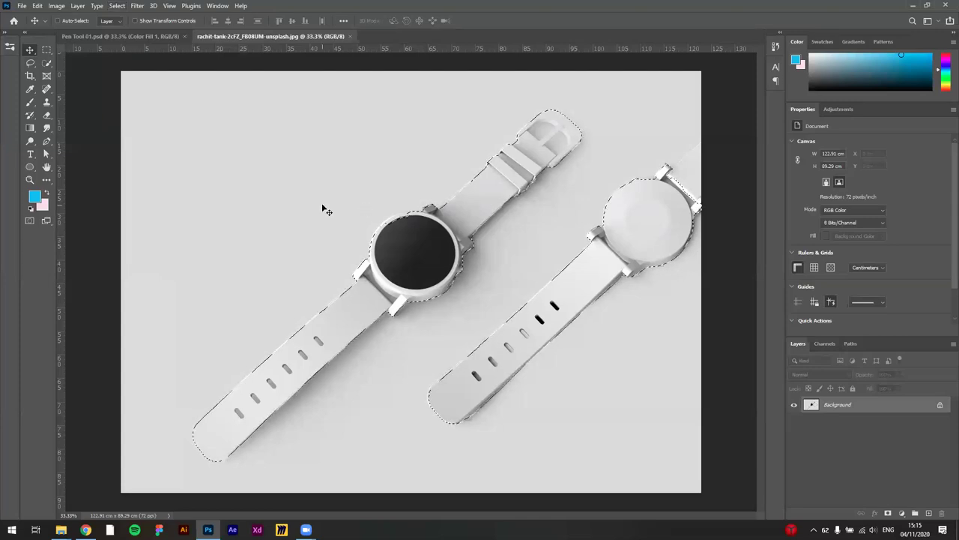
scroll(456, 263, up, 5)
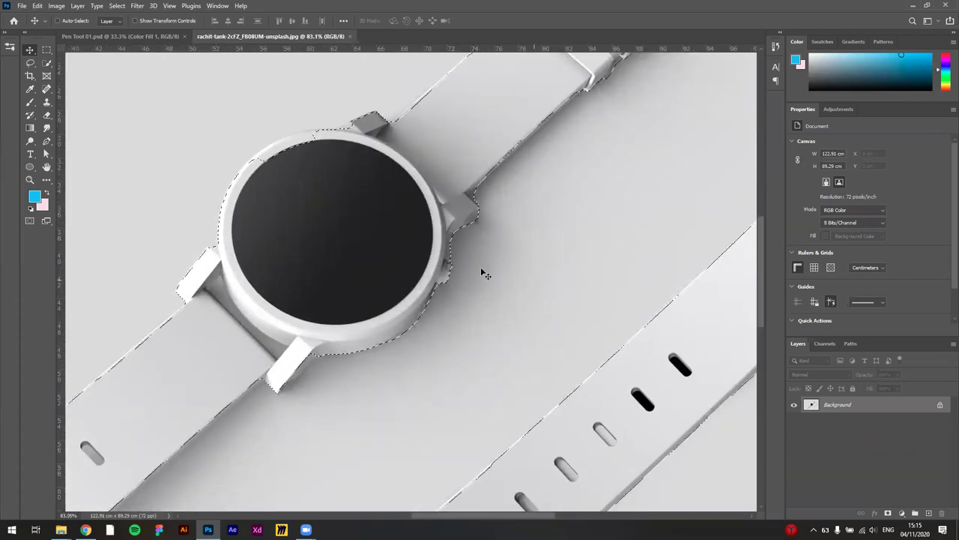
scroll(547, 257, down, 3)
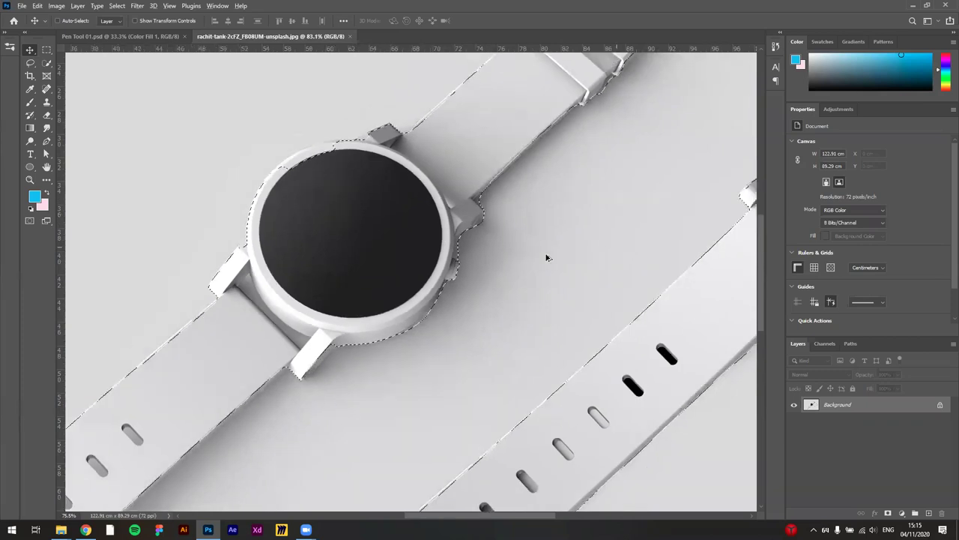
- Turn the subject selection into a layer mask, inspect the cut-out edges, and undo the mask
click(892, 513)
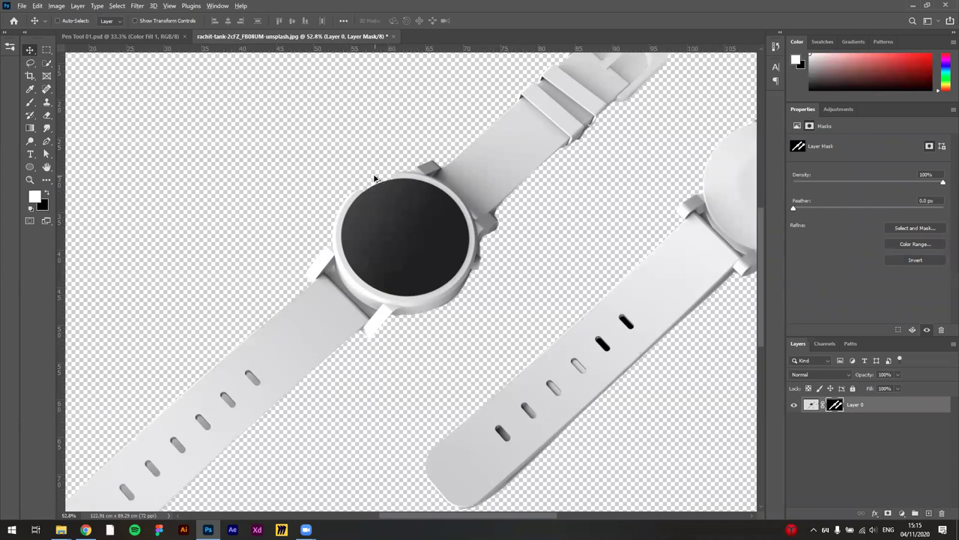
scroll(374, 179, up, 2)
scroll(418, 196, down, 2)
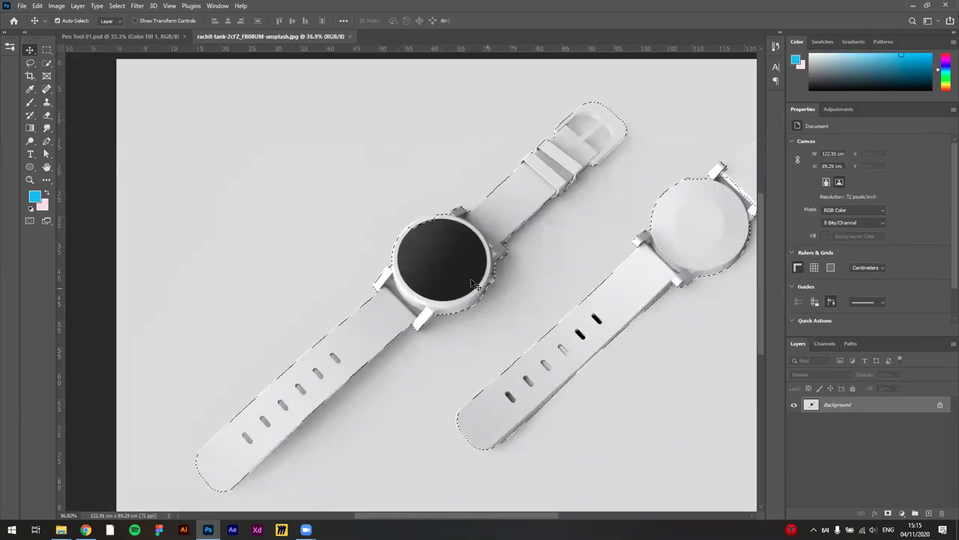
- Try to select the strap and case of the black-faced watch with the Quick Selection Tool
click(46, 91)
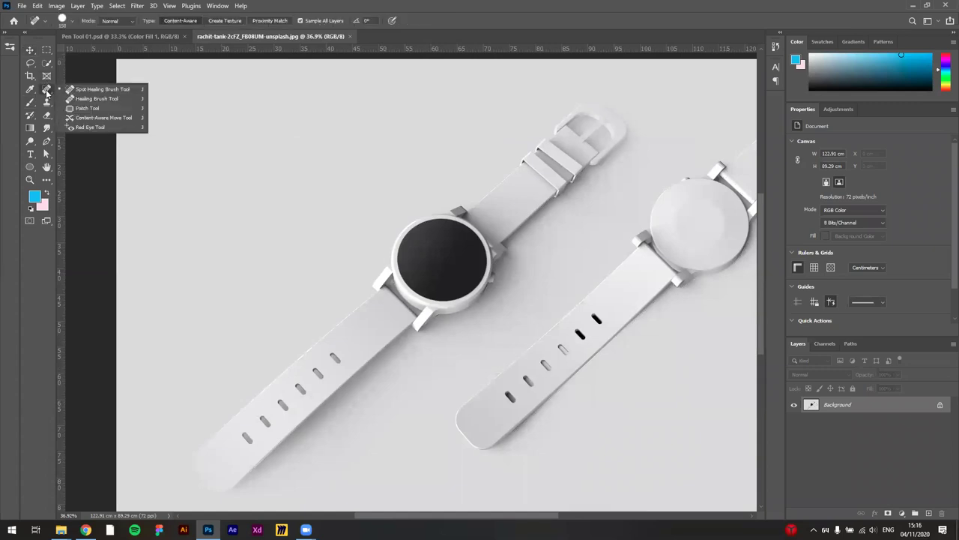
click(45, 67)
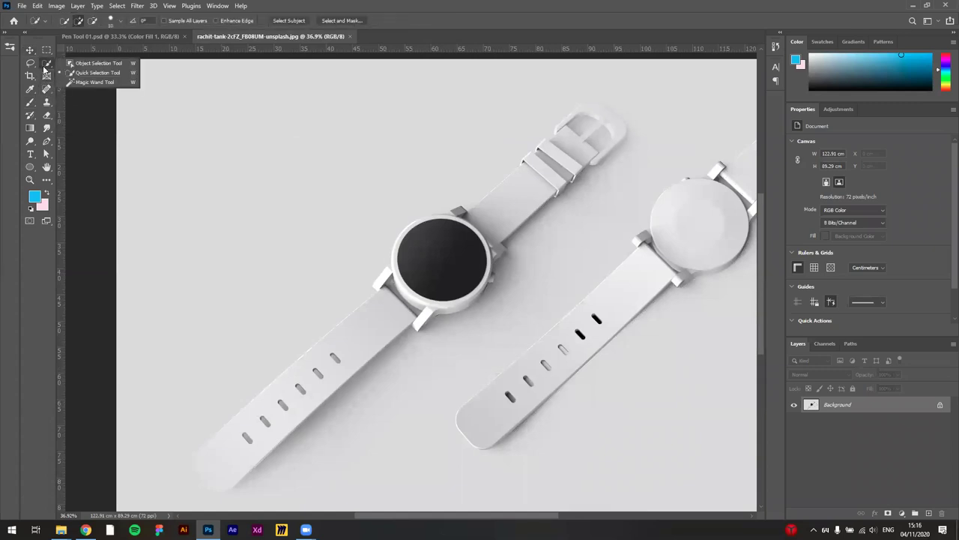
click(90, 72)
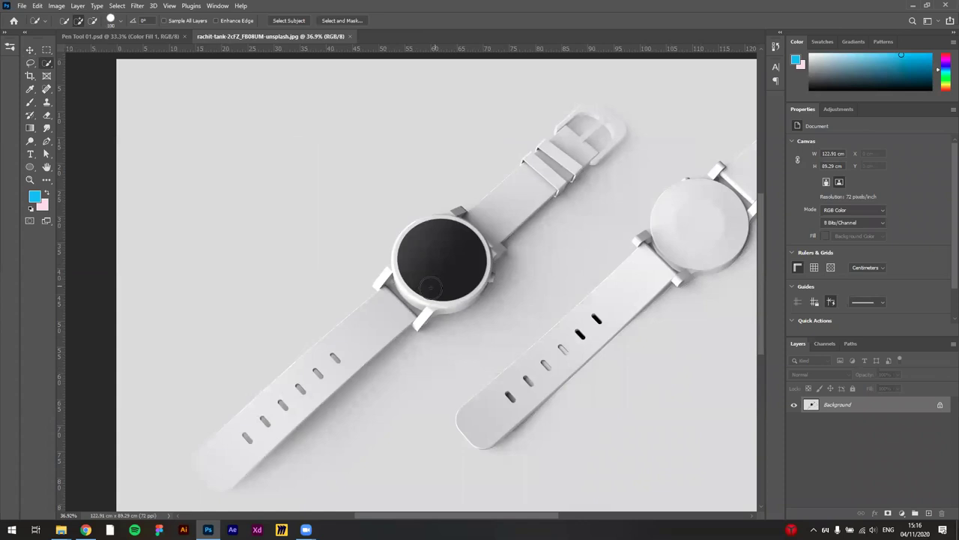
mouse_move(355, 332)
mouse_down()
mouse_move(270, 407)
mouse_move(242, 460)
mouse_up()
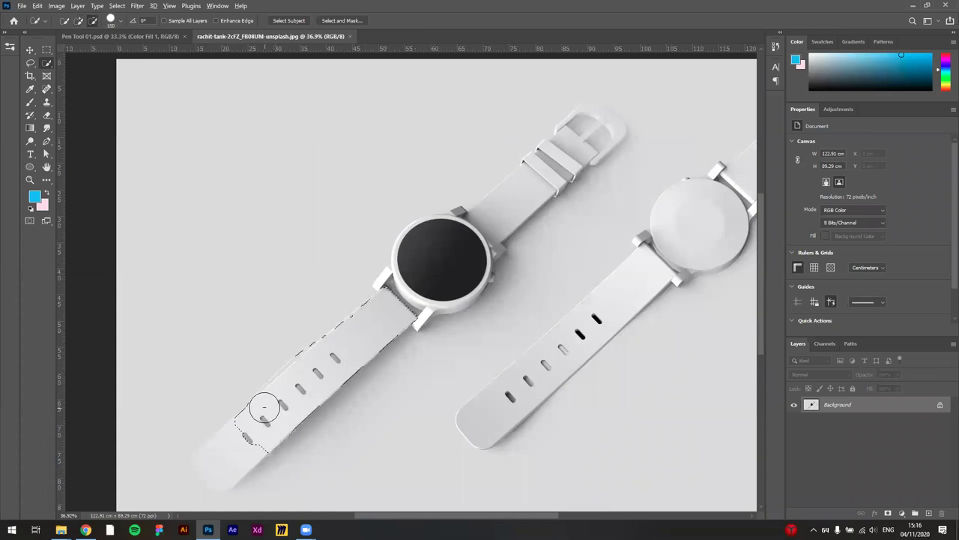
scroll(259, 403, up, 3)
click(567, 147)
click(450, 213)
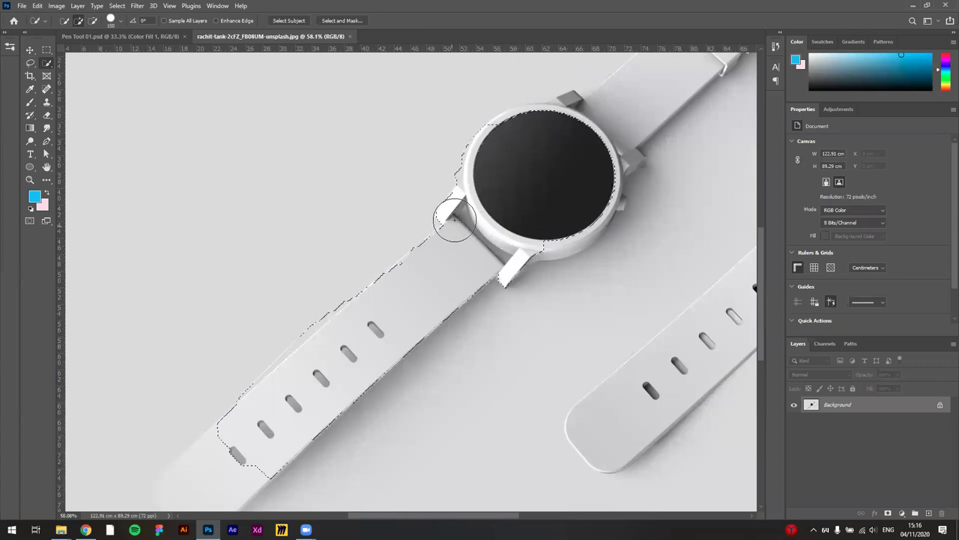
scroll(448, 204, up, 3)
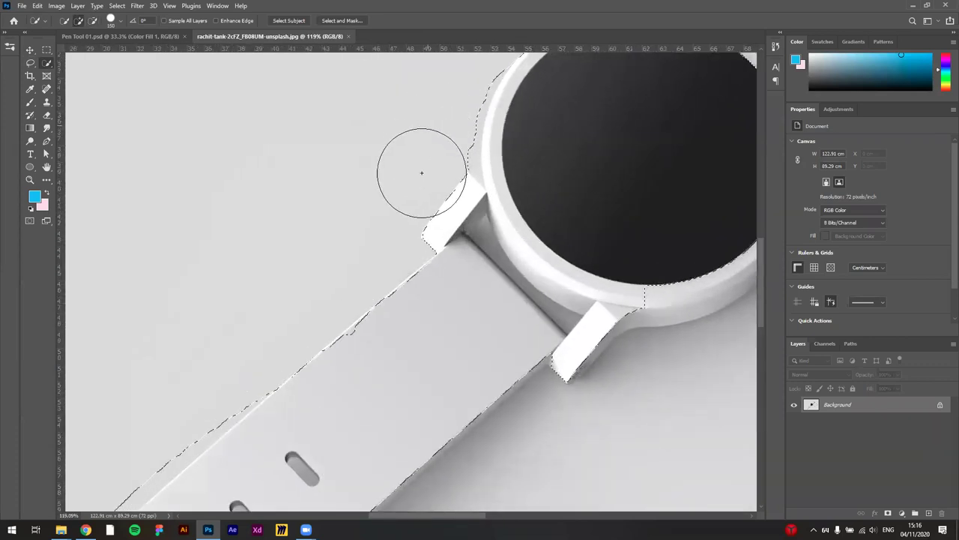
- Apply the quick selection as a layer mask on the photo, then undo the mask and clear the selection
key(v)
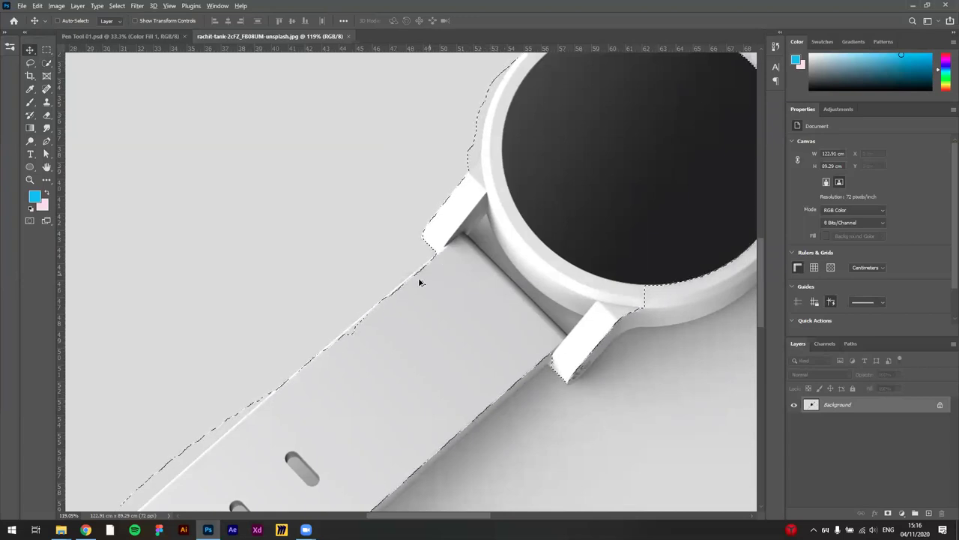
scroll(420, 274, down, 5)
click(891, 513)
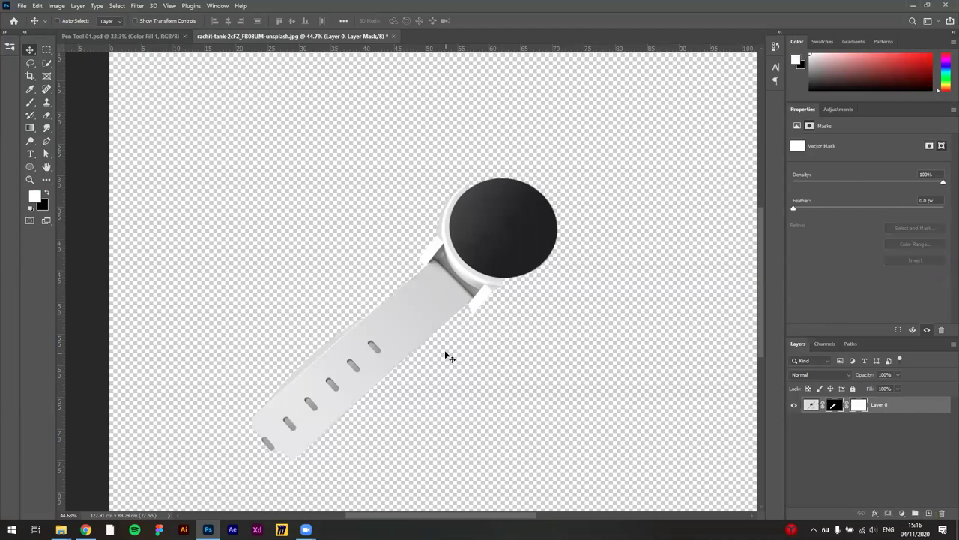
key(ctrl+z)
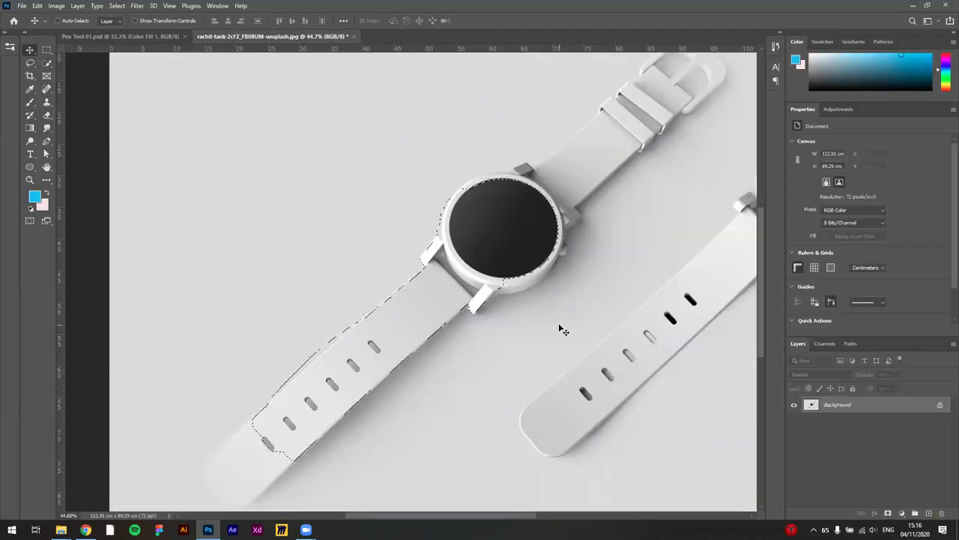
scroll(495, 321, down, 2)
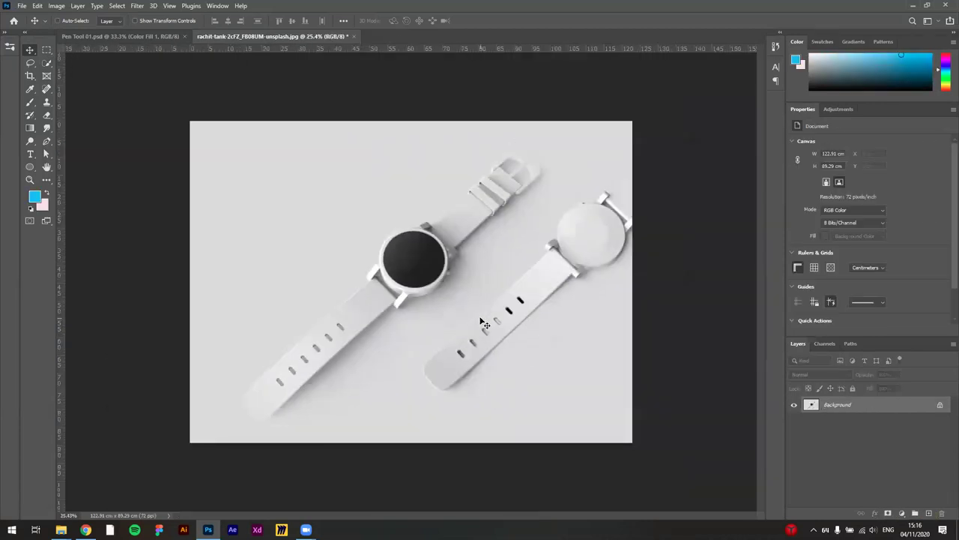
scroll(439, 318, up, 2)
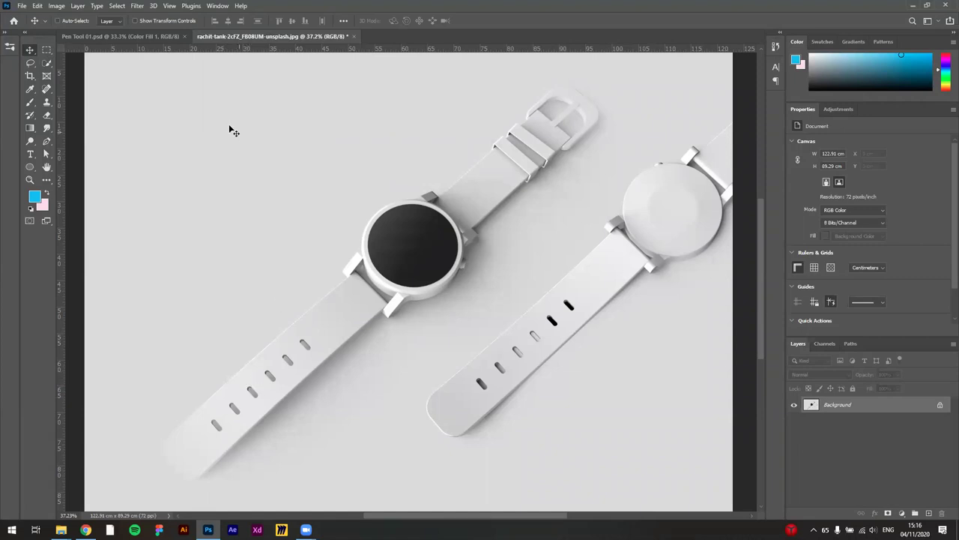
- Switch to Pen Tool 01.psd, inspect the finished watch cut-out, and hide the Color Fill 1 layer
click(142, 36)
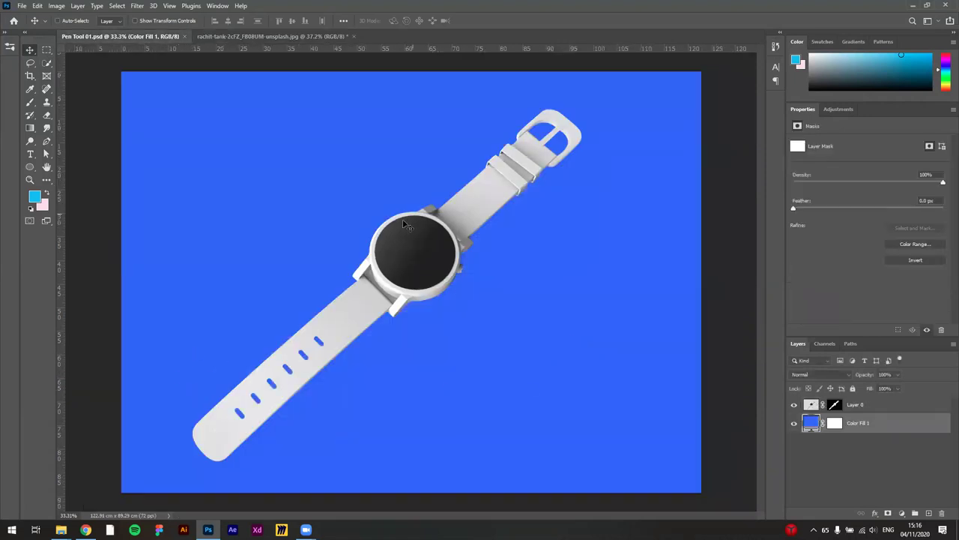
scroll(331, 357, up, 1)
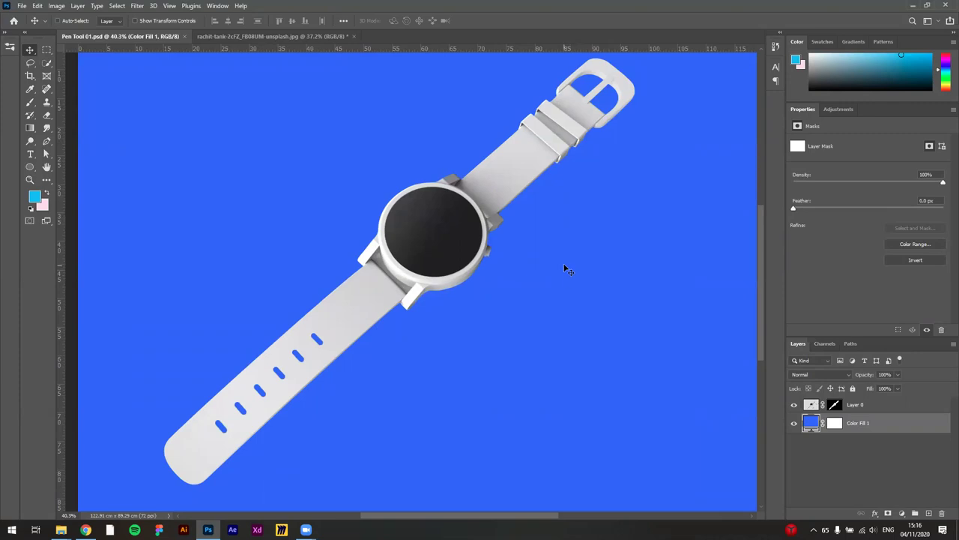
scroll(457, 214, up, 2)
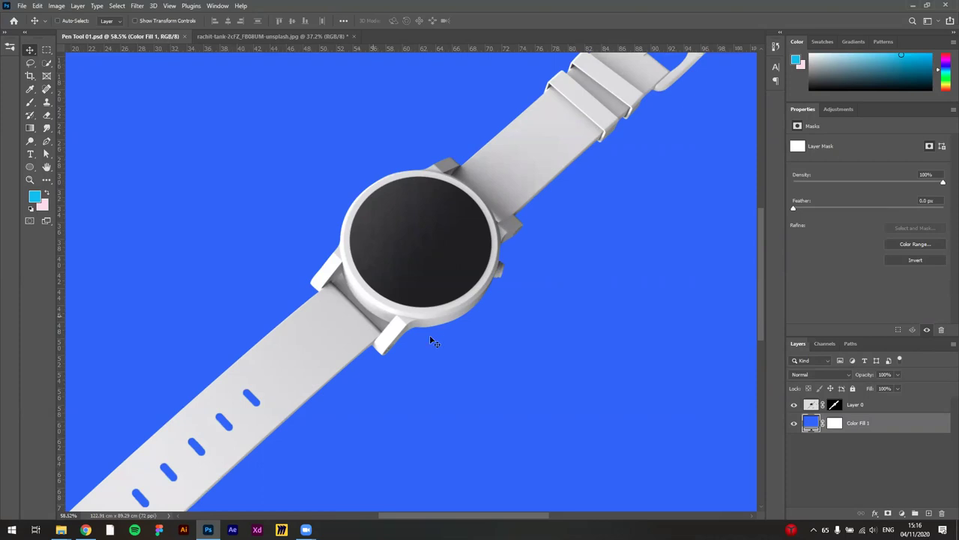
scroll(435, 333, down, 3)
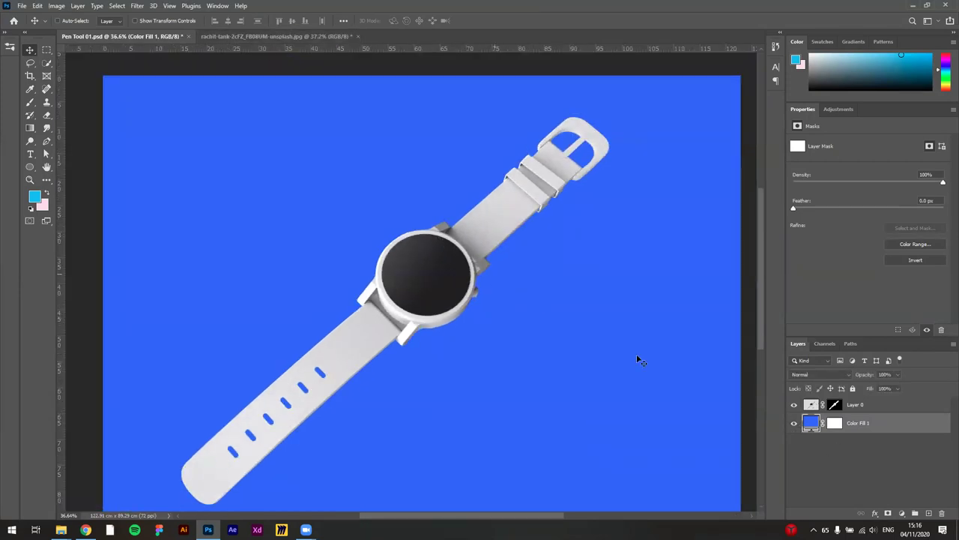
click(795, 423)
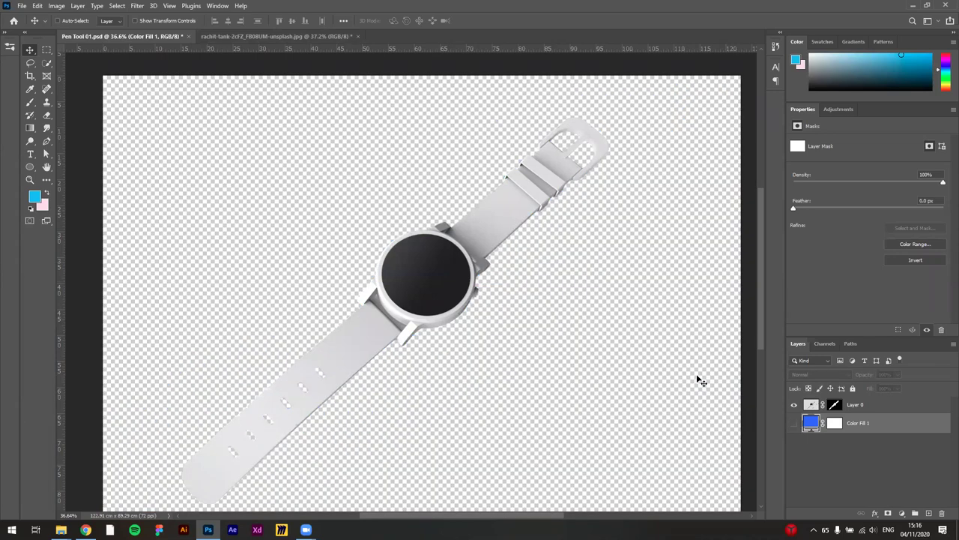
- Return to the original watch photo and activate the Pen Tool in Path mode
click(277, 36)
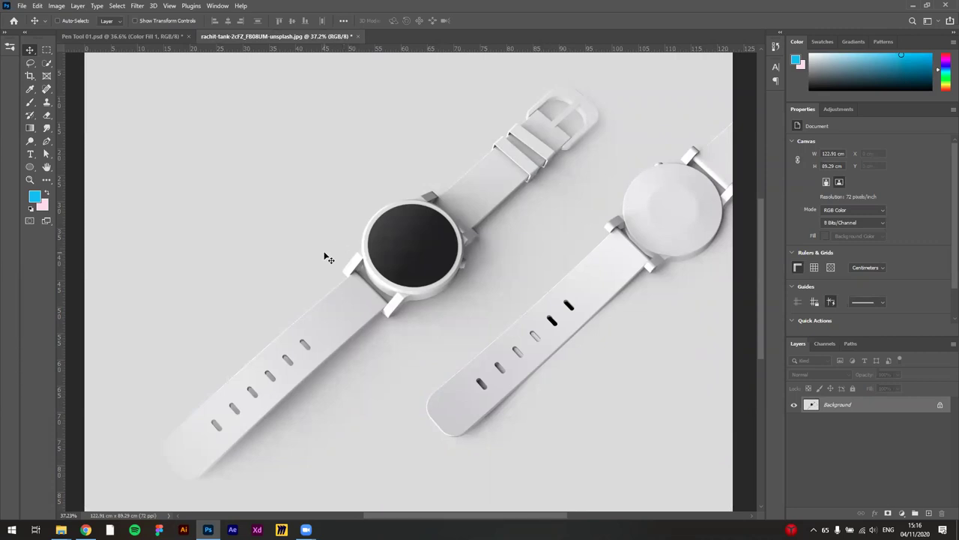
key(p)
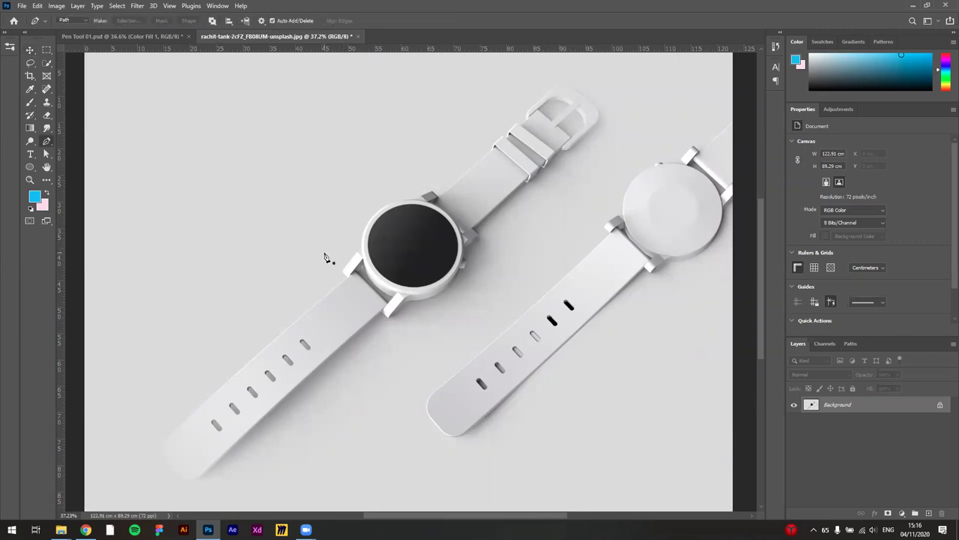
mouse_move(246, 359)
mouse_down()
mouse_move(253, 328)
mouse_move(253, 347)
mouse_up()
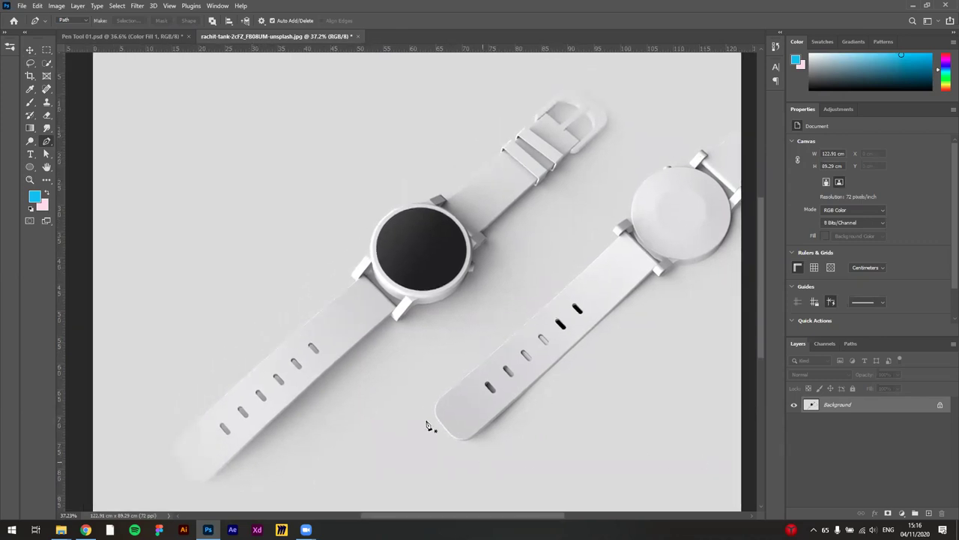
- Start the path with an anchor point on the lower-left edge of the black-faced watch strap's rounded tip
scroll(413, 418, up, 1)
scroll(408, 419, up, 3)
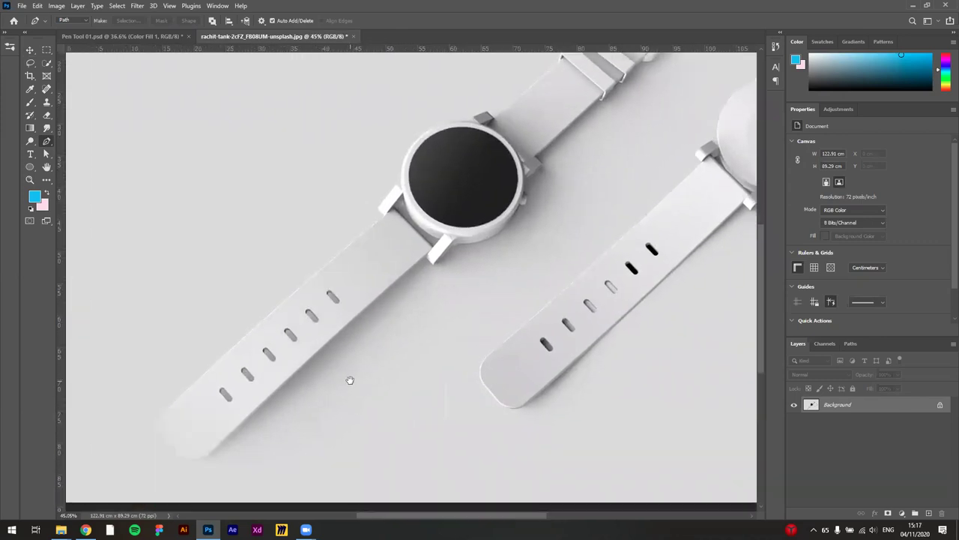
drag(160, 367, 177, 350)
key(ctrl+z)
scroll(178, 431, up, 3)
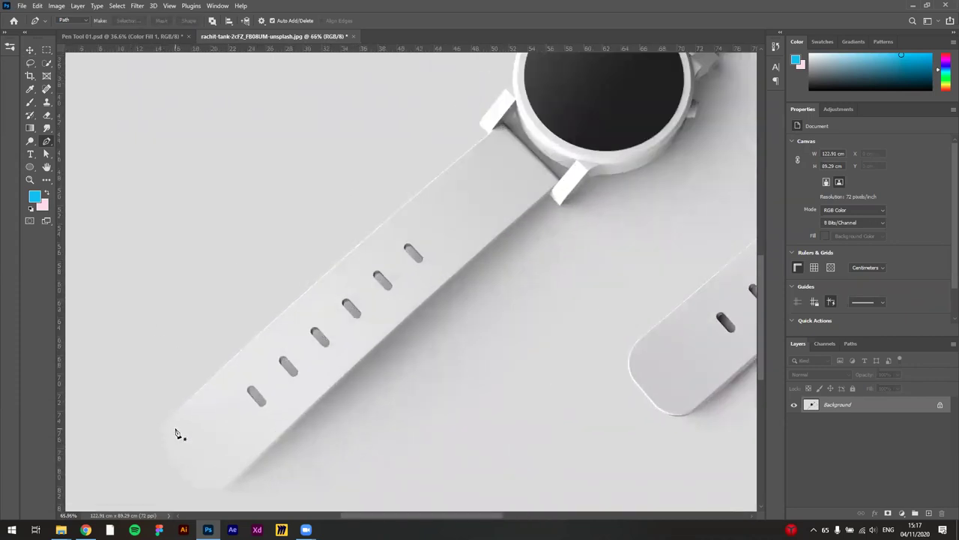
scroll(217, 384, up, 3)
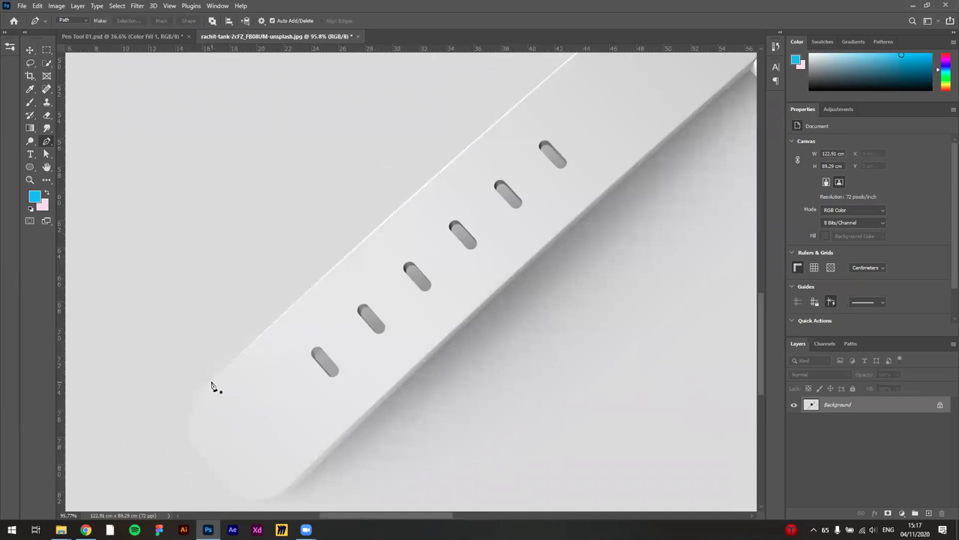
click(202, 455)
- Add a smooth anchor where the strap's rounded corner meets its upper edge, curving the segment around the tip
scroll(270, 397, up, 1)
scroll(256, 405, down, 8)
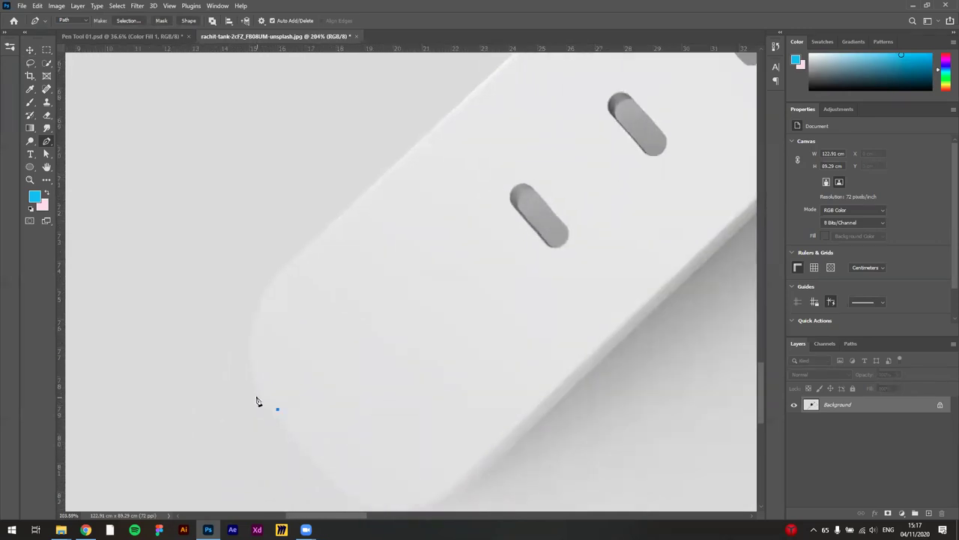
scroll(256, 422, up, 8)
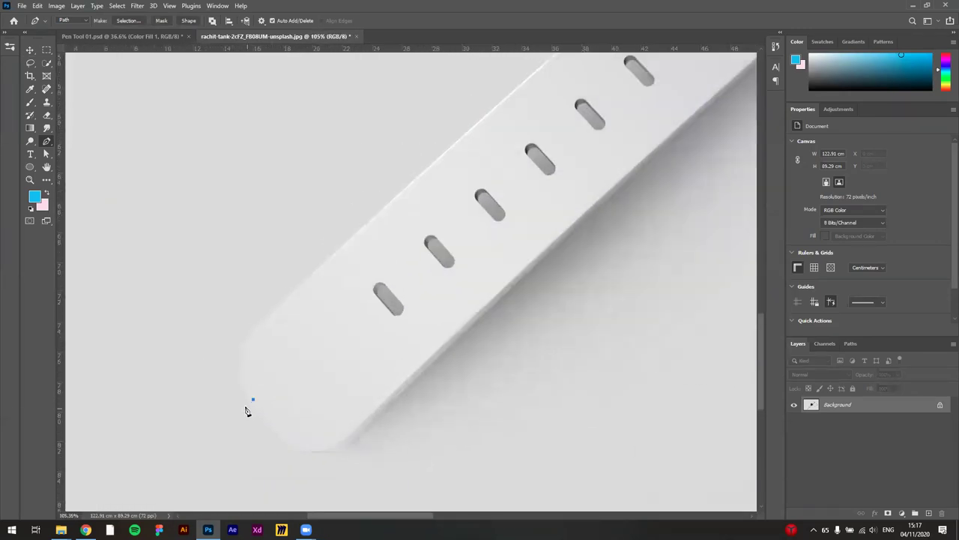
scroll(231, 355, down, 4)
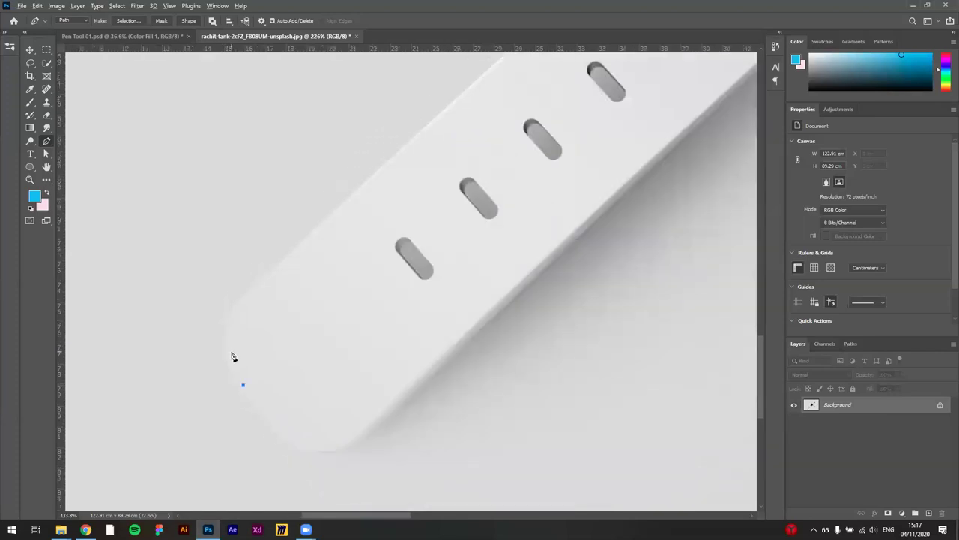
scroll(232, 357, up, 1)
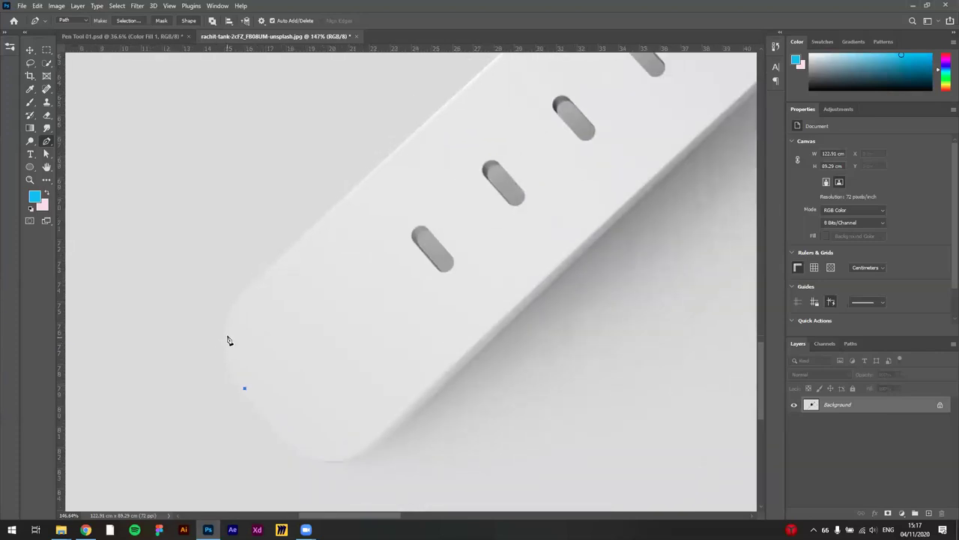
scroll(230, 345, up, 1)
drag(234, 318, 270, 263)
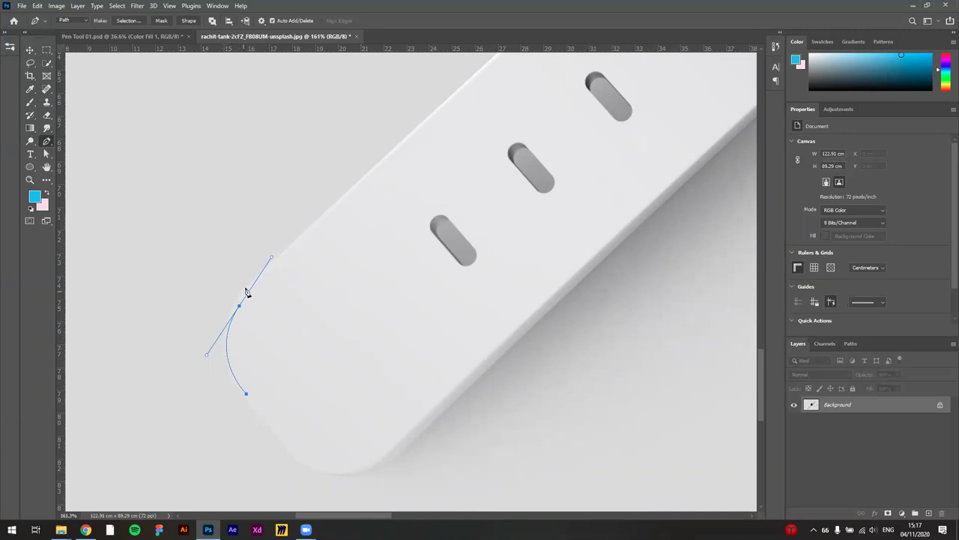
- Extend the path with a smooth anchor partway along the strap's upper edge
scroll(357, 216, down, 5)
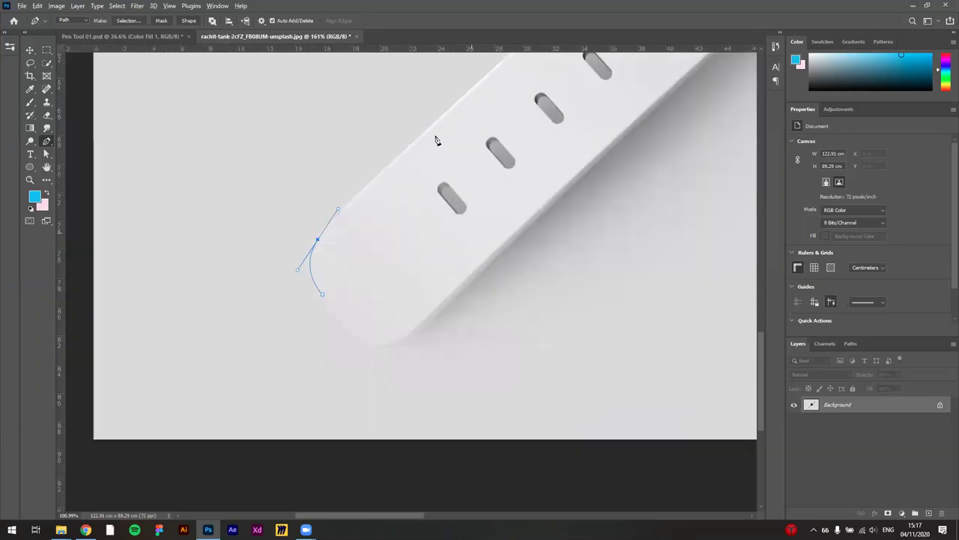
click(371, 188)
drag(372, 188, 386, 173)
alt+scroll(207, 382, up, 2)
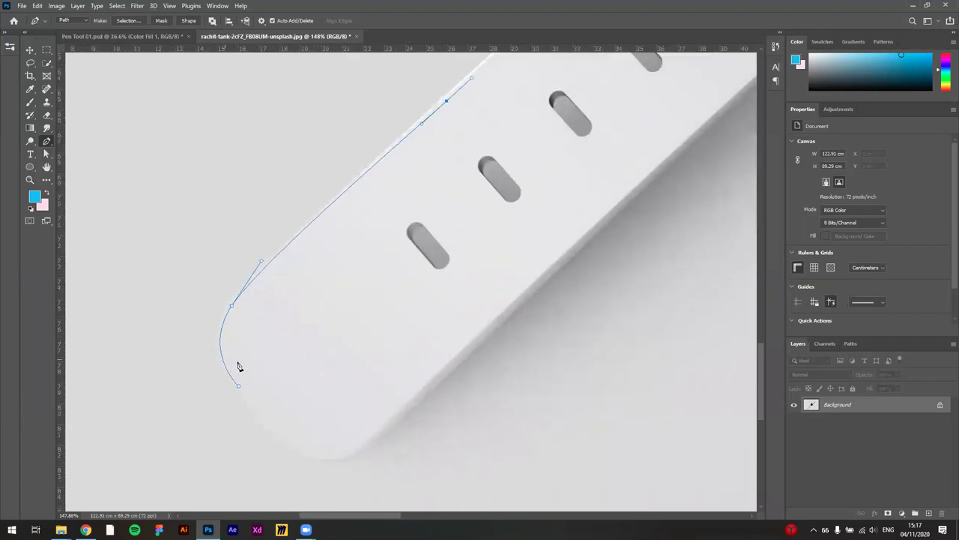
scroll(232, 364, up, 3)
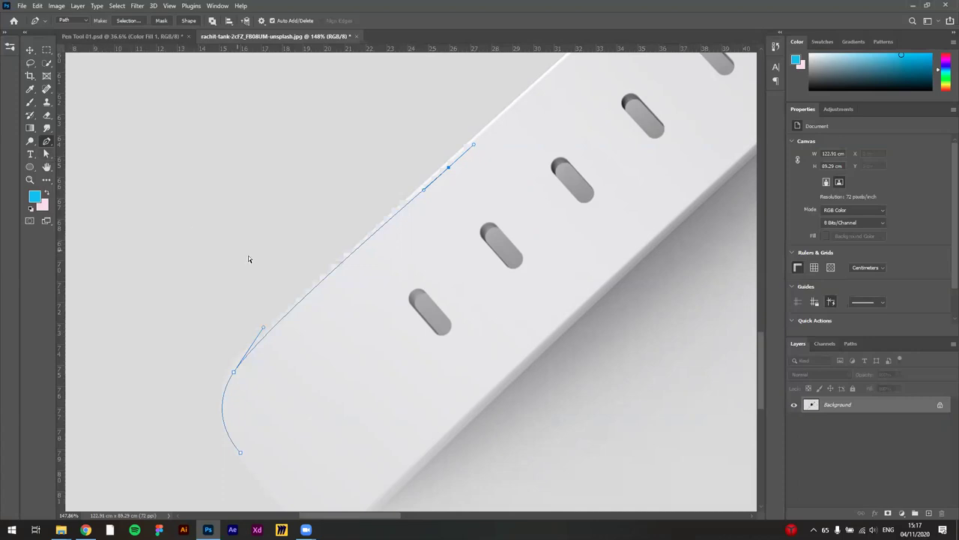
- Adjust the corner anchor's direction handle and reposition the last anchor with the Direct Selection Tool to follow the strap's upper edge
key(a)
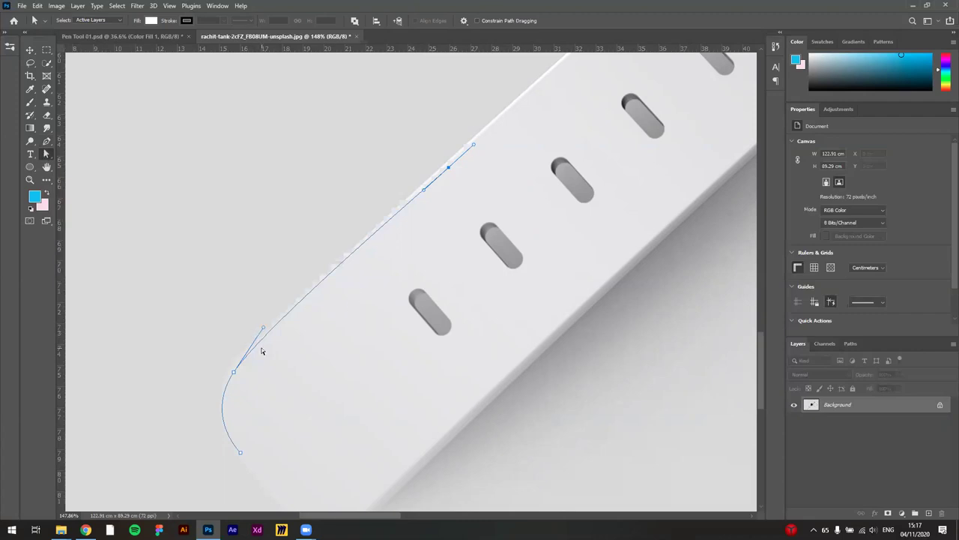
key(p)
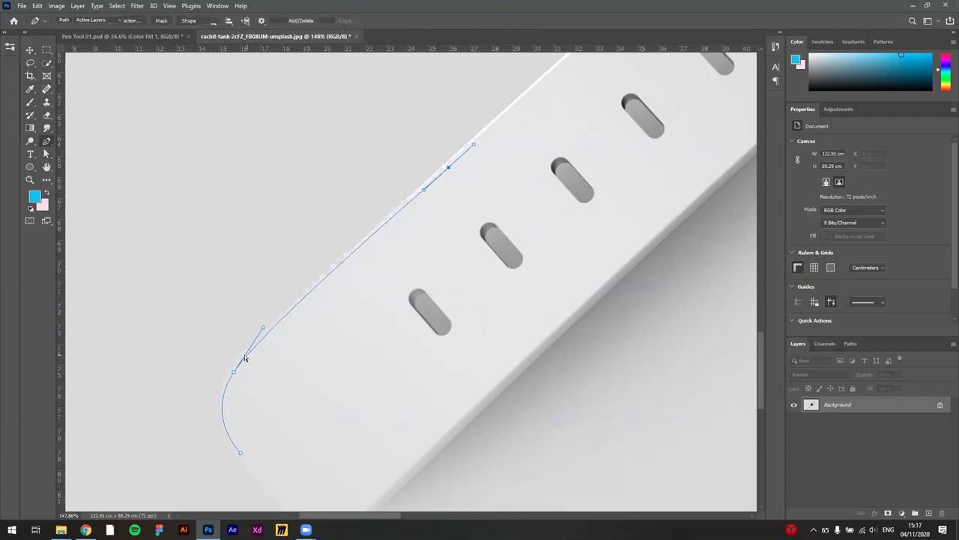
key(a)
click(233, 372)
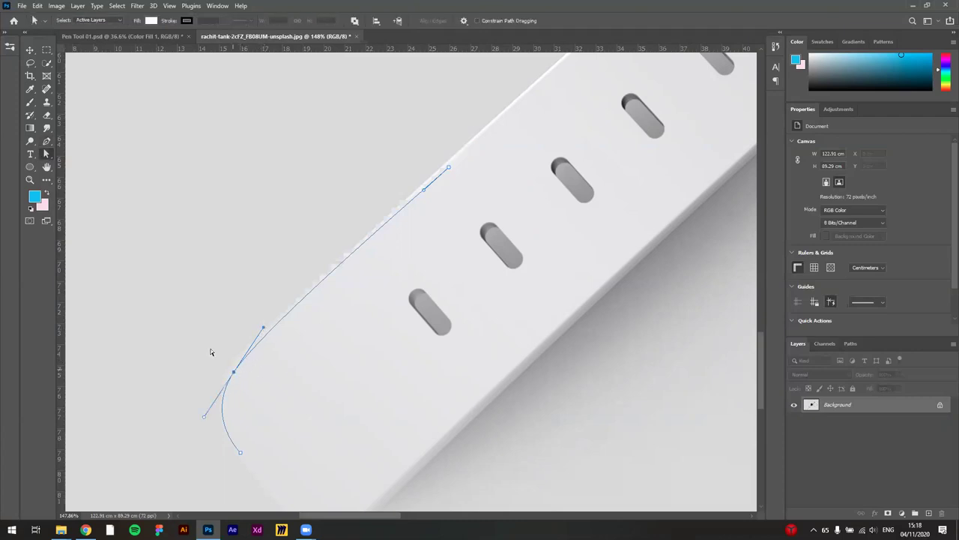
mouse_move(263, 331)
mouse_down()
mouse_move(272, 330)
mouse_move(250, 340)
mouse_up()
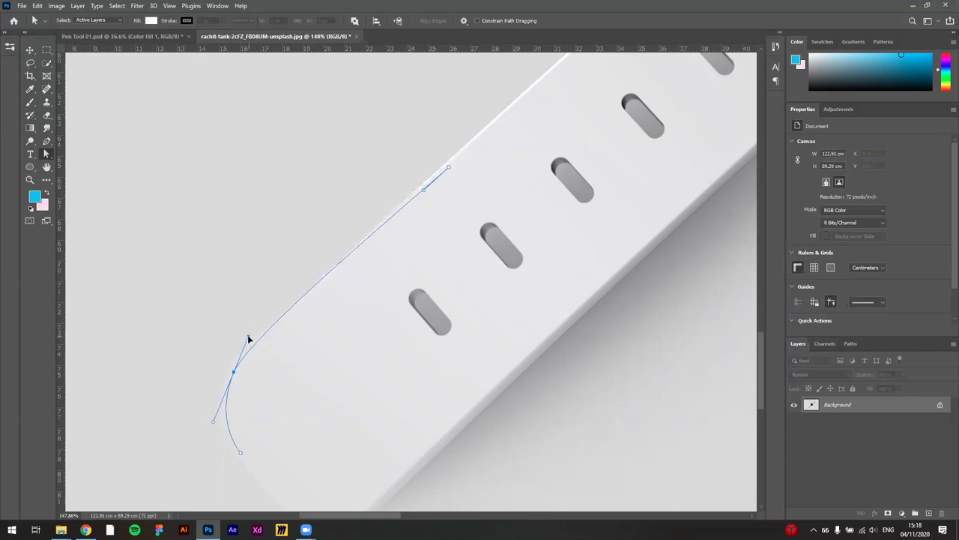
drag(423, 189, 443, 170)
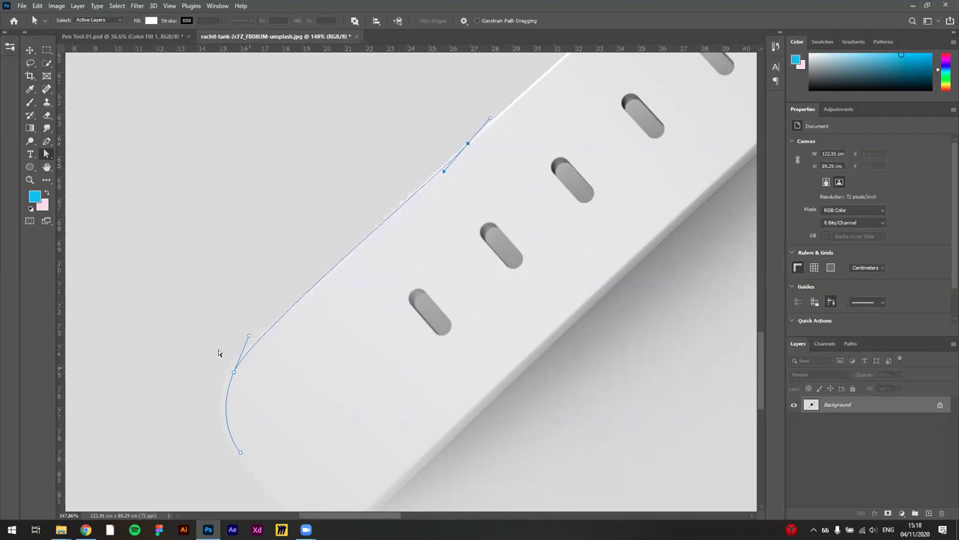
- Try to extend the path with another smooth anchor beyond the strap holes, then undo it
scroll(218, 348, down, 3)
scroll(337, 255, up, 2)
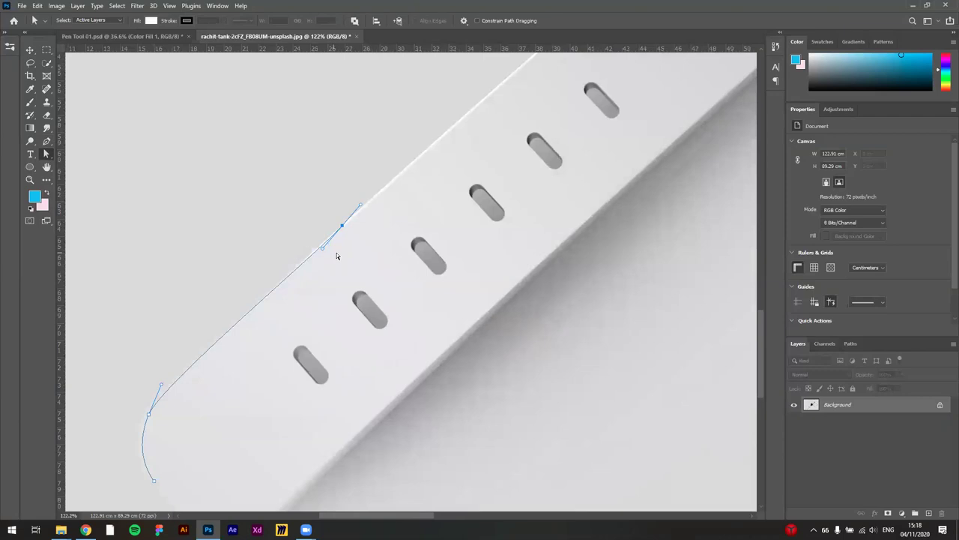
key(p)
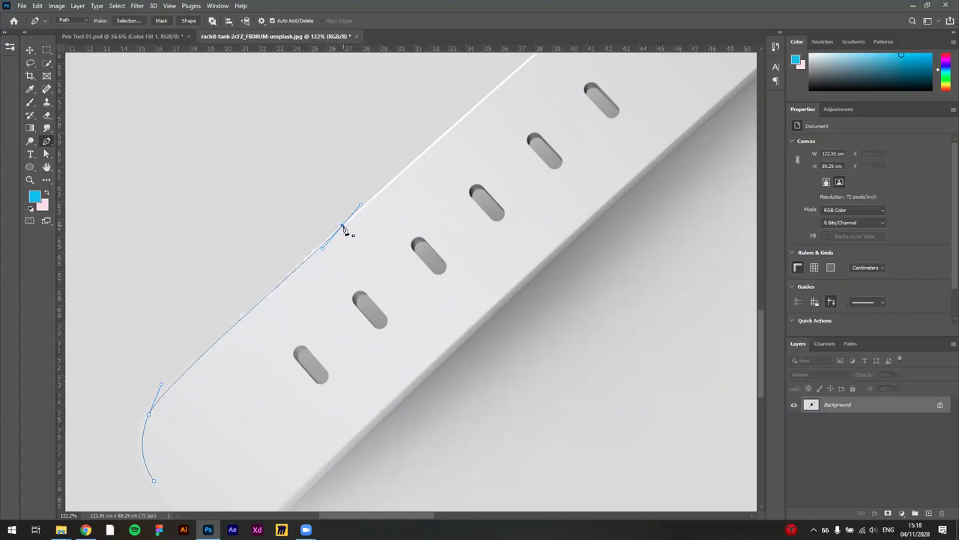
drag(386, 208, 353, 284)
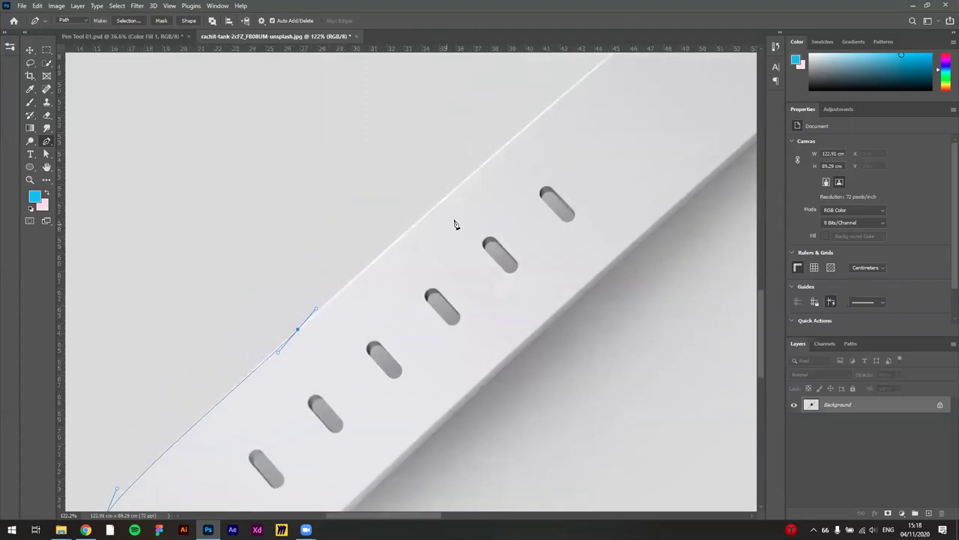
scroll(540, 133, down, 3)
drag(536, 123, 555, 103)
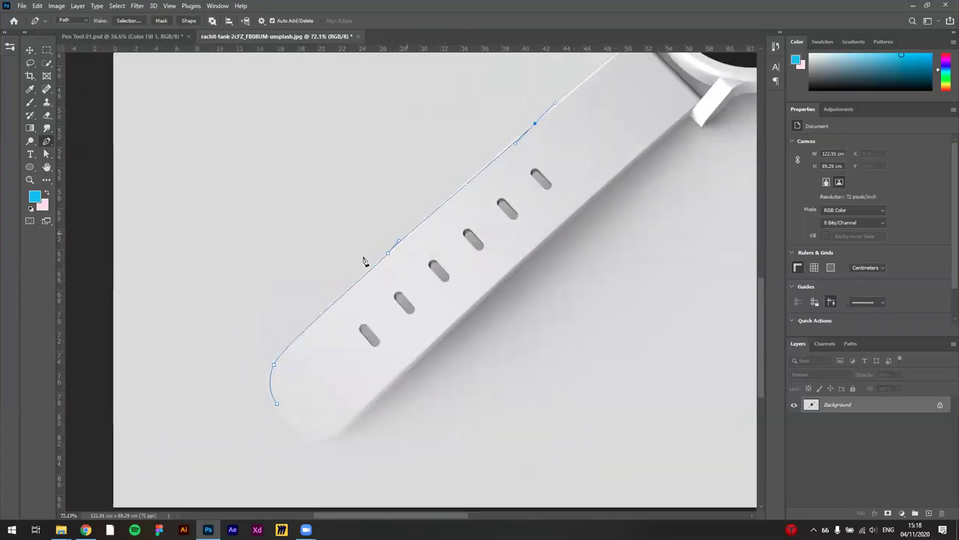
key(ctrl+z)
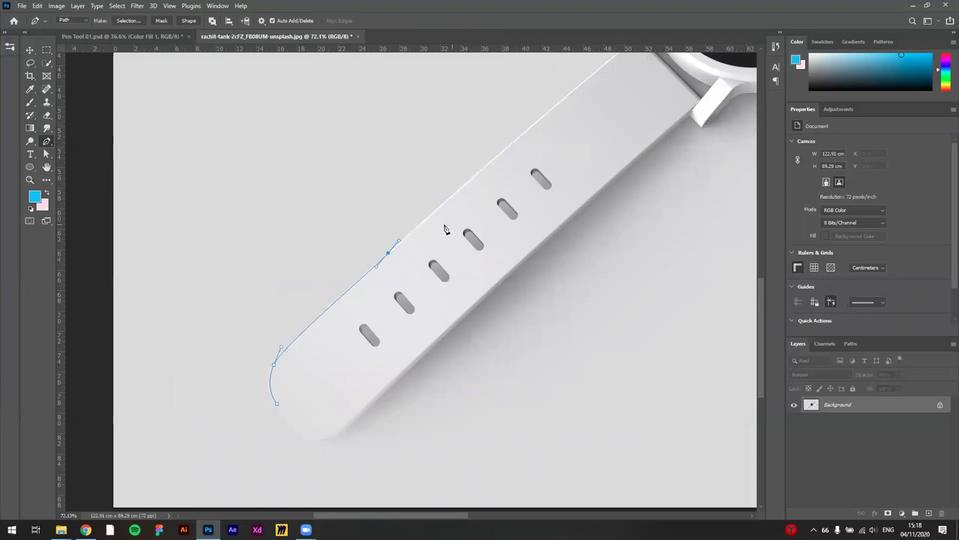
- Try to trace the rest of the strap's upper edge with two more anchors up to the lug, then undo both
scroll(379, 259, down, 2)
scroll(384, 260, up, 3)
scroll(384, 260, up, 1)
scroll(397, 262, down, 2)
drag(408, 288, 277, 390)
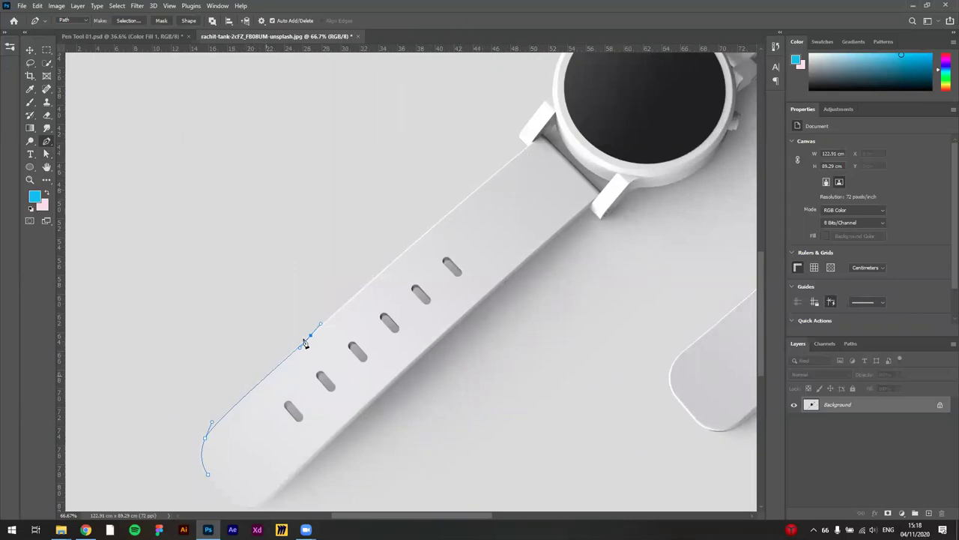
scroll(454, 221, up, 1)
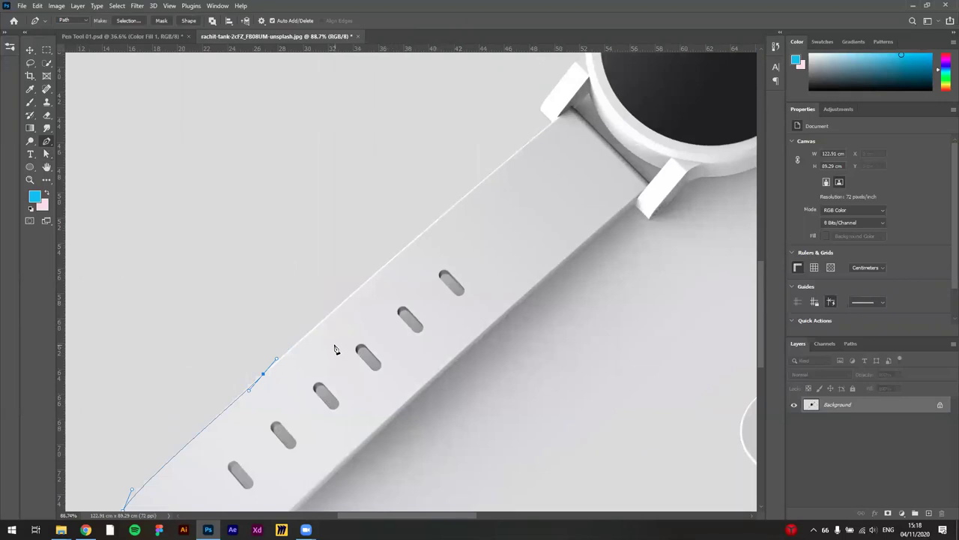
scroll(267, 350, down, 1)
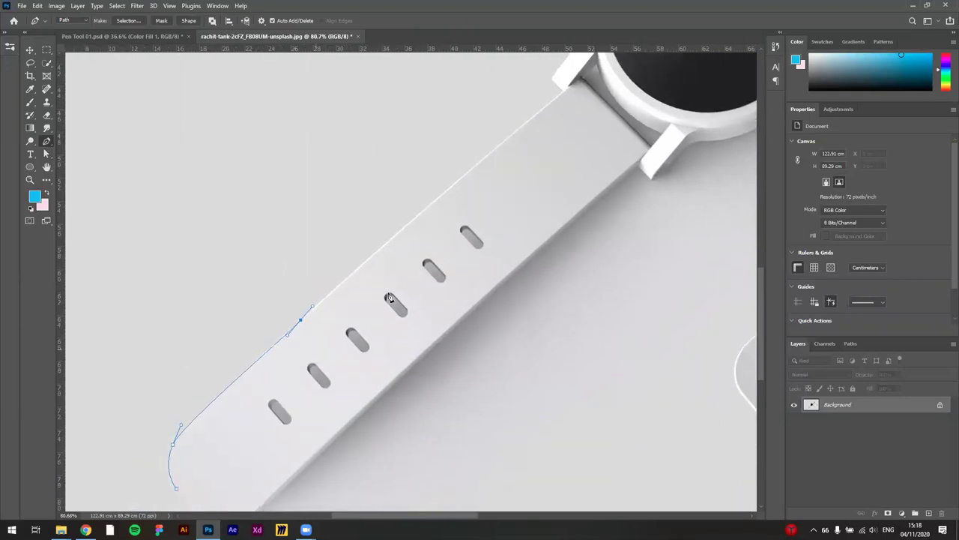
drag(443, 196, 464, 178)
click(562, 96)
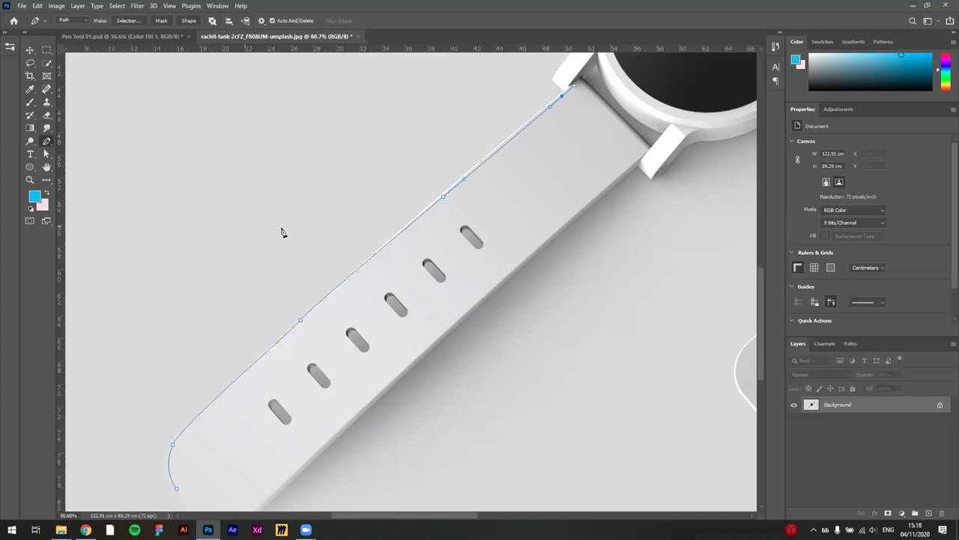
key(ctrl+z)
key(ctrl+z)
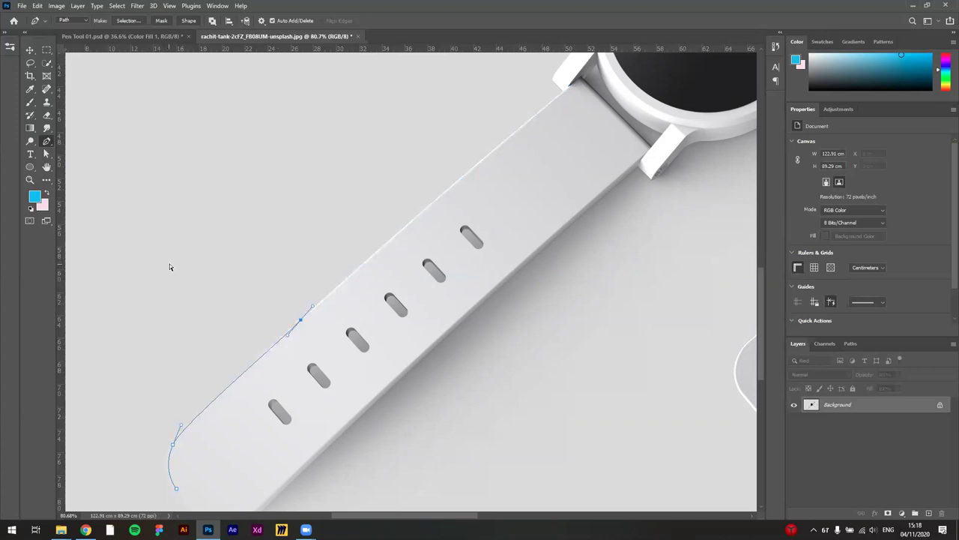
- Move the last anchor to the strap's end at the lug and adjust the handles so one segment follows the whole upper edge
ctrl+click(300, 321)
drag(301, 323, 564, 91)
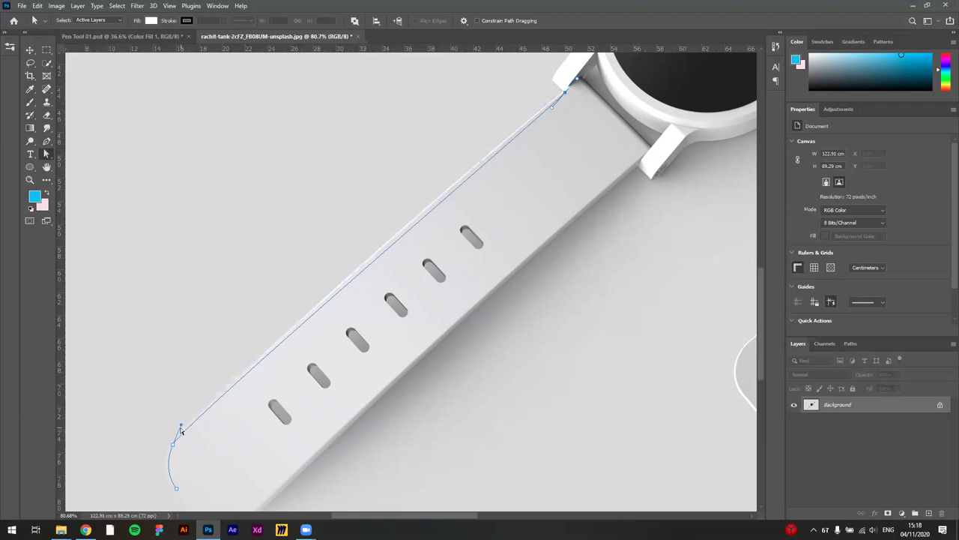
drag(181, 425, 186, 416)
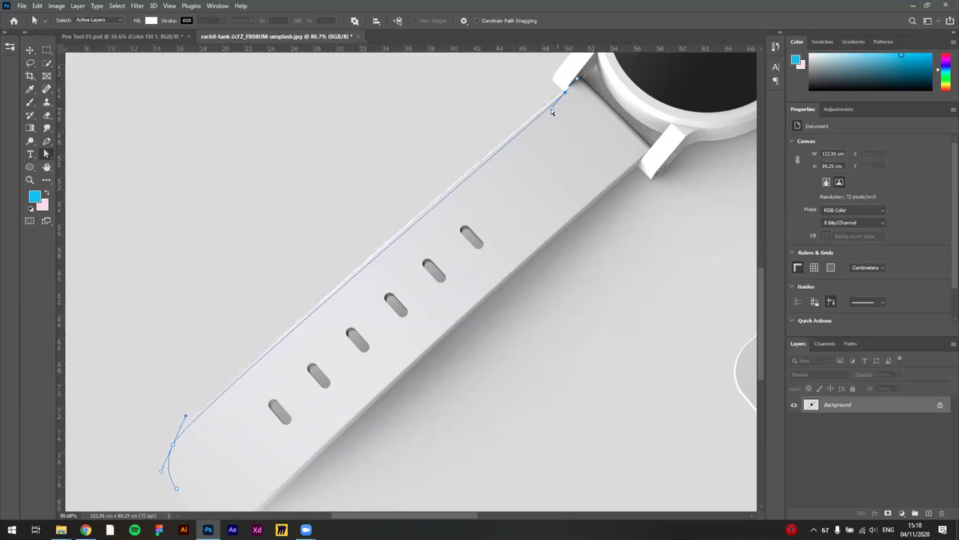
drag(552, 109, 543, 109)
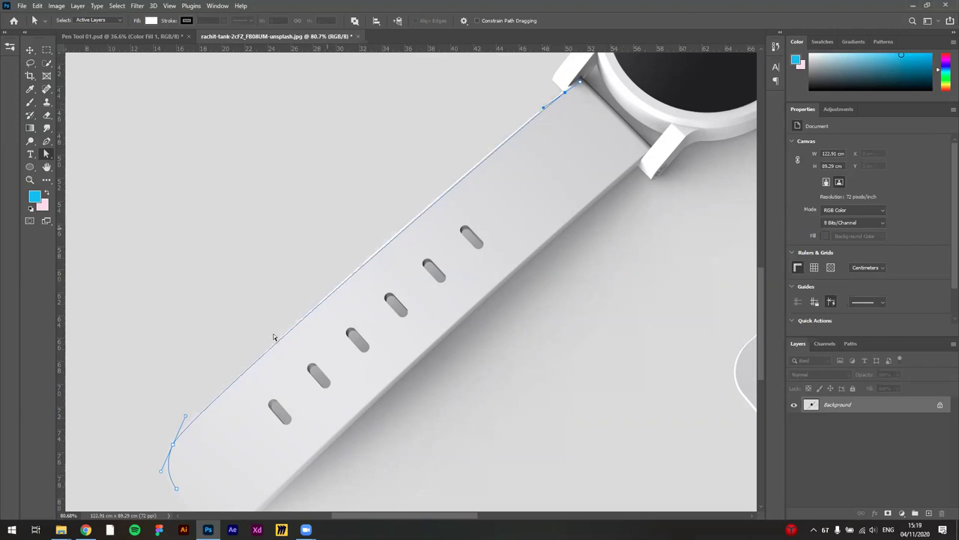
- Examine how closely the path follows the strap's upper edge, from the rounded tip to the lug
scroll(217, 374, up, 3)
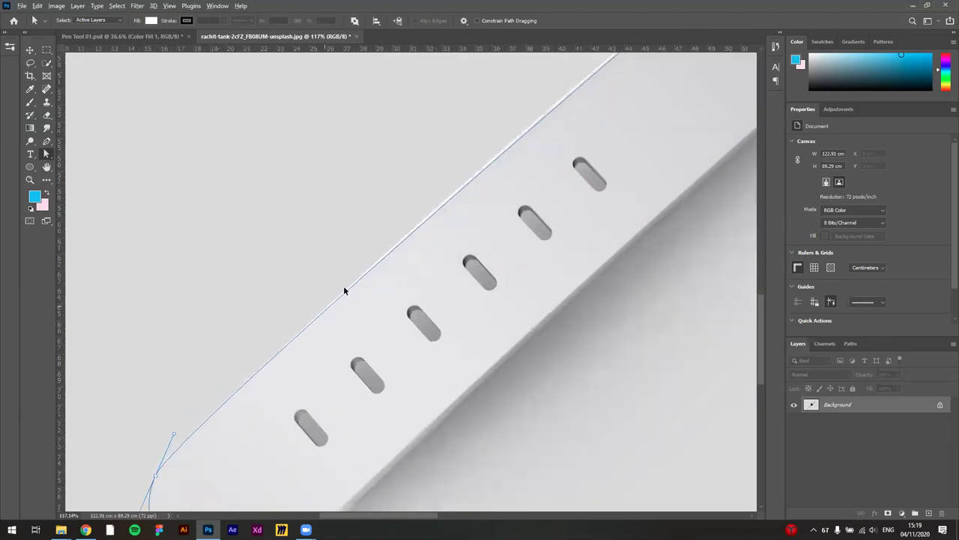
scroll(460, 205, up, 2)
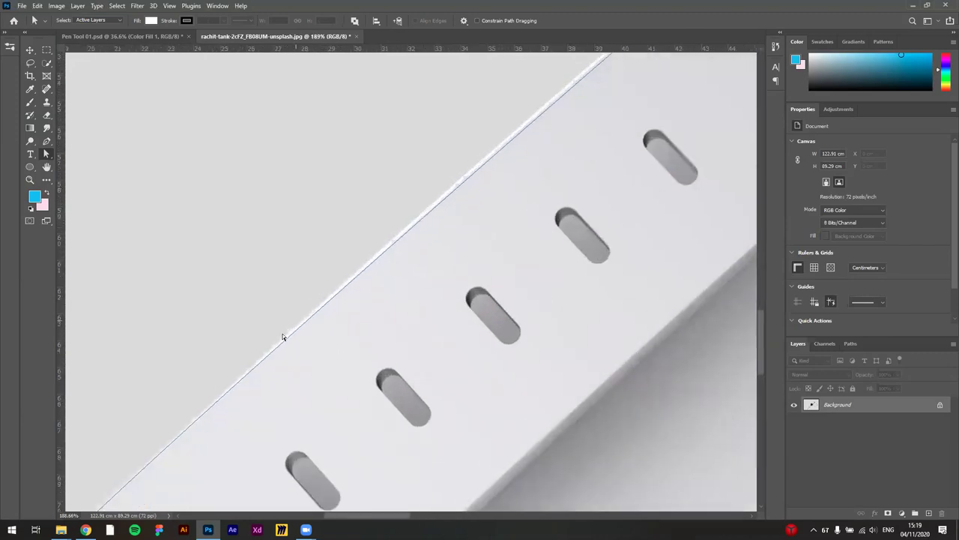
drag(276, 392, 495, 192)
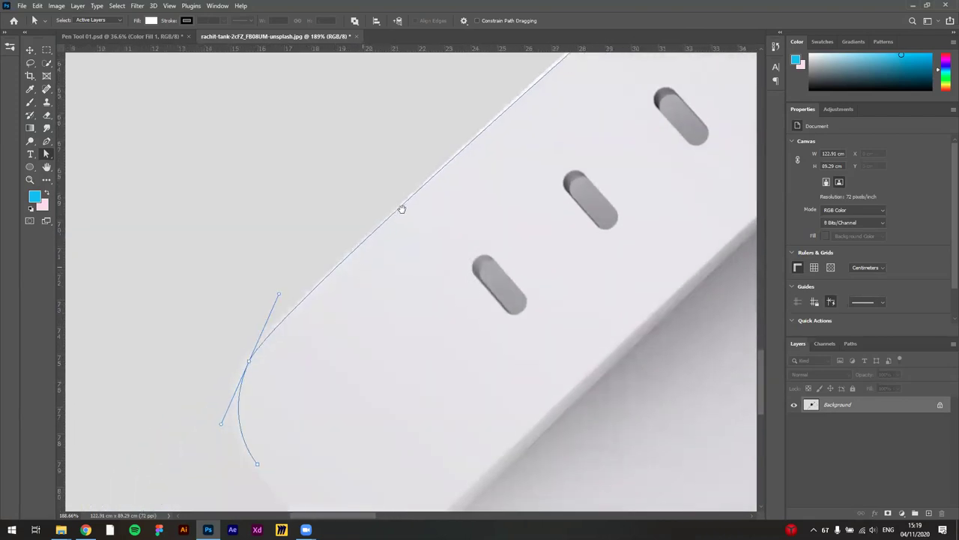
scroll(401, 224, down, 1)
scroll(430, 201, down, 2)
drag(453, 174, 326, 336)
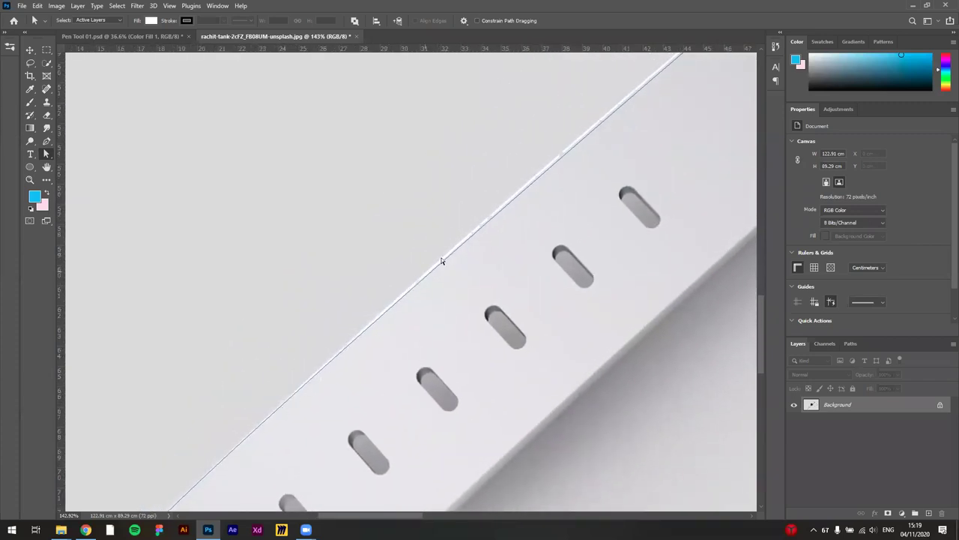
scroll(443, 261, up, 2)
scroll(574, 159, down, 4)
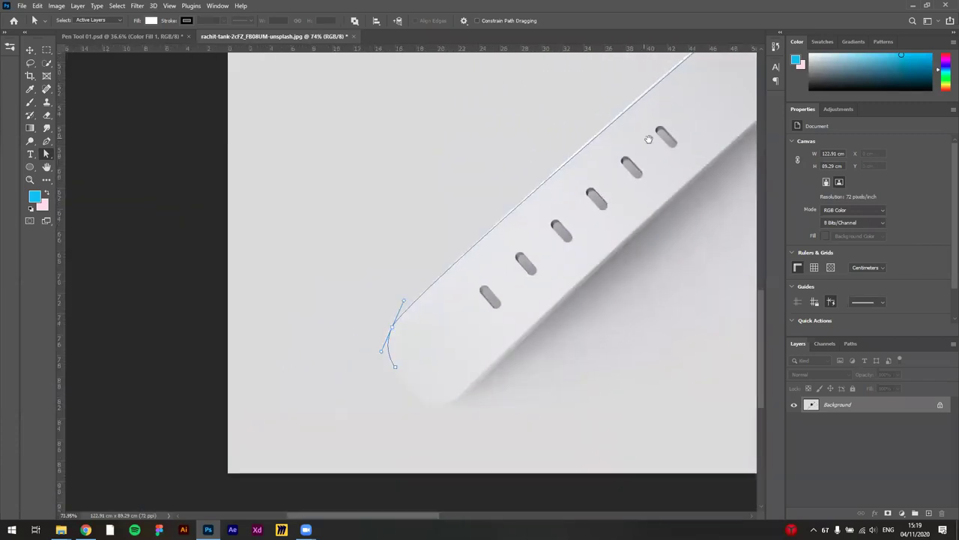
drag(647, 137, 368, 401)
scroll(335, 431, up, 1)
scroll(414, 321, up, 6)
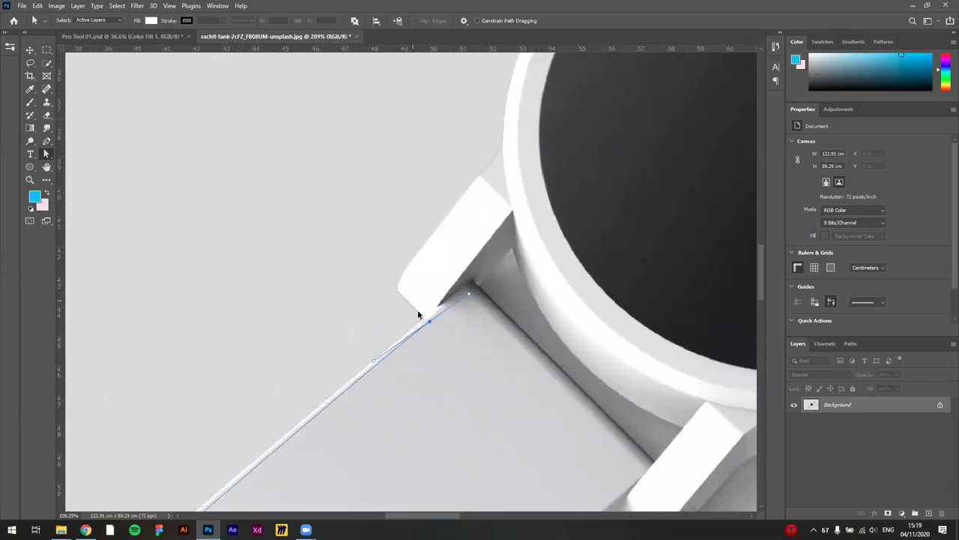
- Nudge the strap's end anchor onto the lug corner and check the path along the strap's upper edge
drag(433, 326, 430, 320)
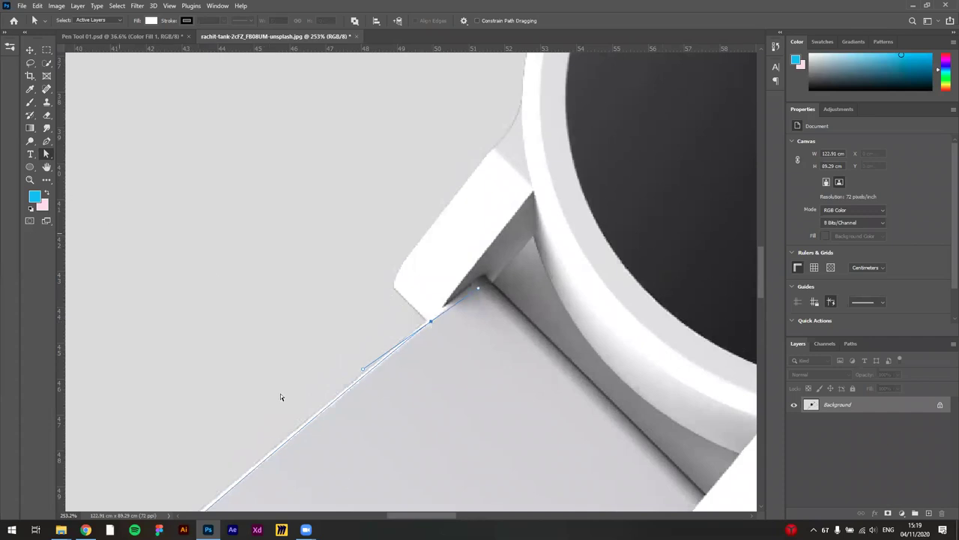
scroll(280, 398, down, 3)
drag(398, 400, 594, 175)
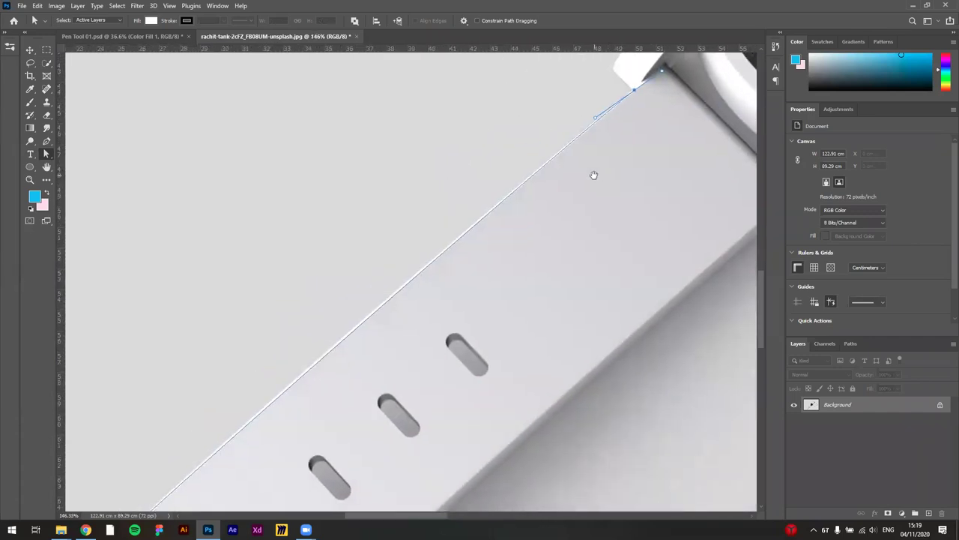
drag(634, 150, 440, 413)
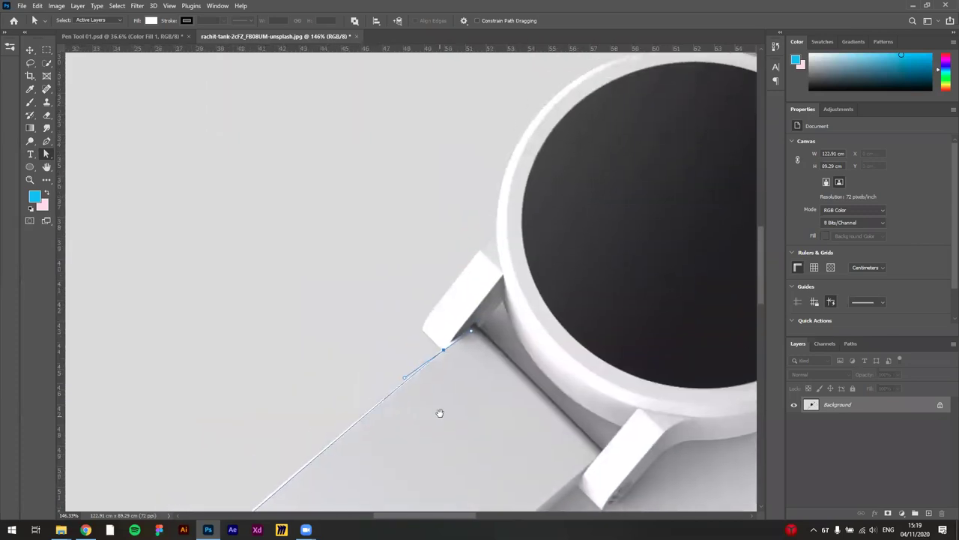
scroll(440, 413, up, 4)
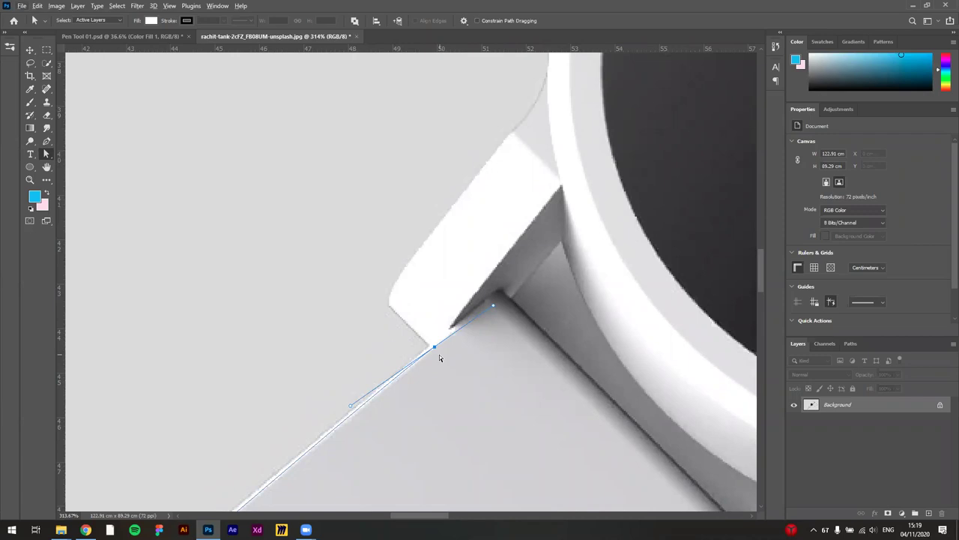
- Try to extend the path with a smooth anchor at the lug's outer corner, then undo it
key(p)
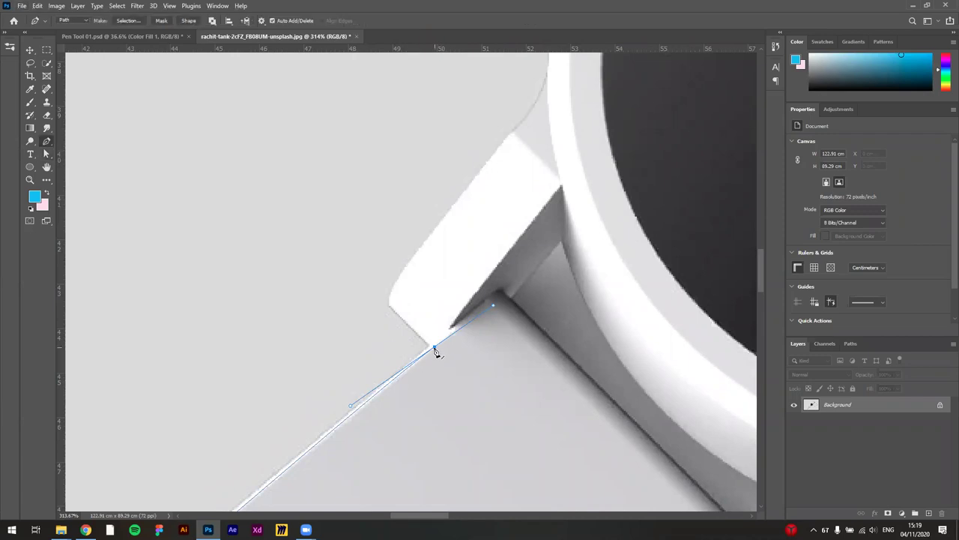
click(389, 304)
drag(387, 304, 371, 285)
key(ctrl+z)
- Drop the strap anchor's outgoing handle, then extend the path to the lug's outer corner and on to a smooth anchor along its outer edge
click(434, 349)
click(391, 308)
mouse_move(390, 300)
mouse_down()
mouse_move(381, 278)
mouse_move(381, 289)
mouse_up()
drag(416, 253, 483, 193)
- Shift the lug's outer corner anchor slightly inward and adjust its handle to the rounded corner
key(a)
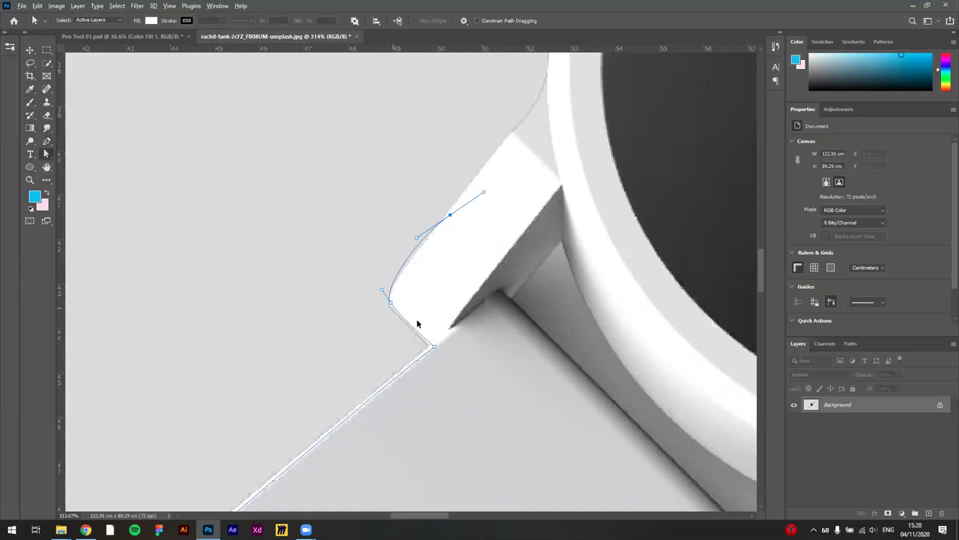
scroll(427, 319, up, 3)
scroll(363, 277, up, 1)
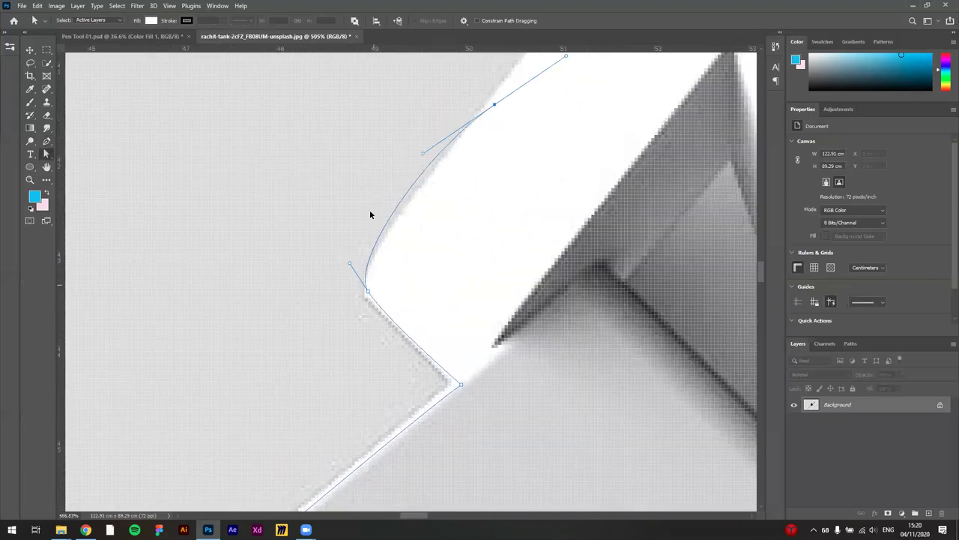
scroll(370, 210, up, 1)
scroll(484, 450, up, 2)
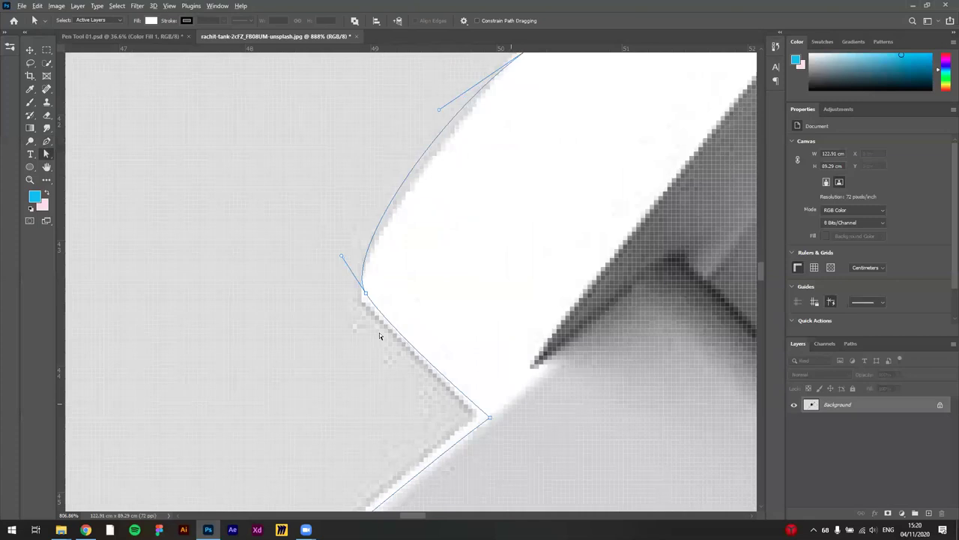
scroll(379, 335, down, 2)
scroll(396, 308, up, 1)
click(401, 316)
click(411, 329)
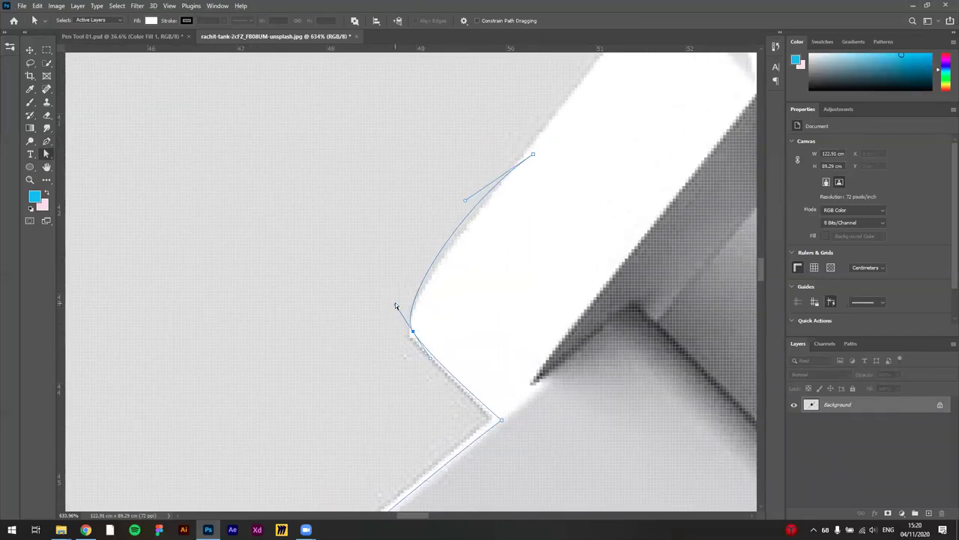
mouse_move(395, 306)
mouse_down()
mouse_move(394, 319)
mouse_move(401, 309)
mouse_move(419, 334)
mouse_move(404, 312)
mouse_up()
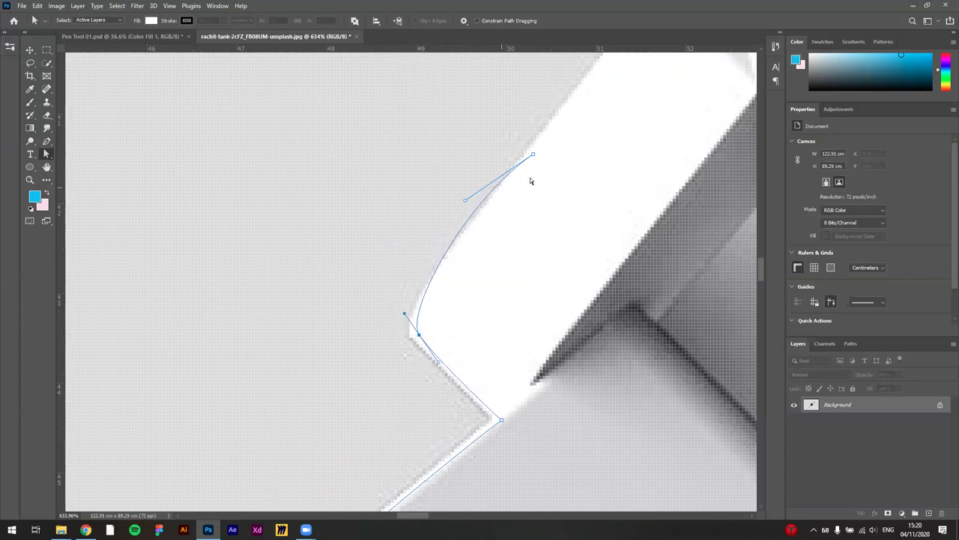
- Slide the anchor on the lug's outer edge farther towards the case and rotate its handles along the edge
drag(533, 154, 555, 130)
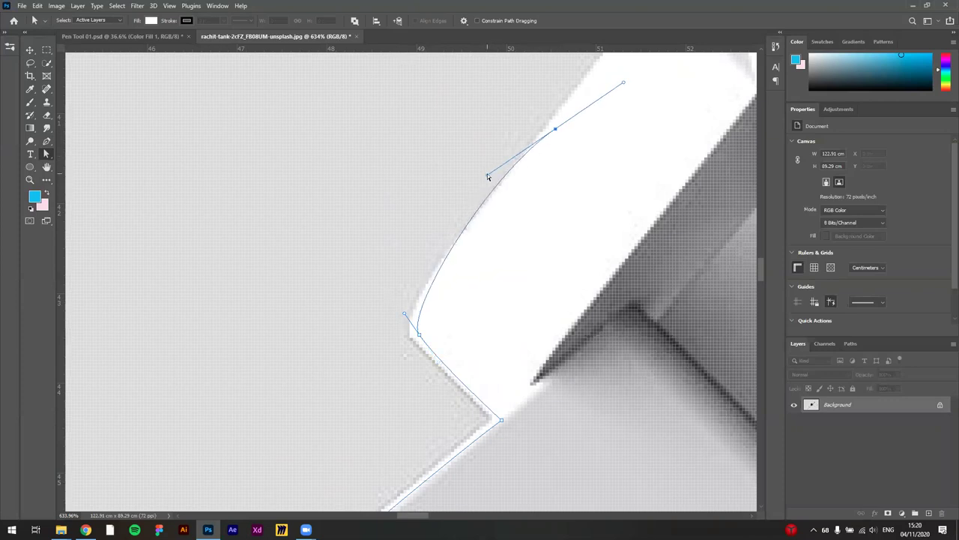
drag(496, 192, 492, 203)
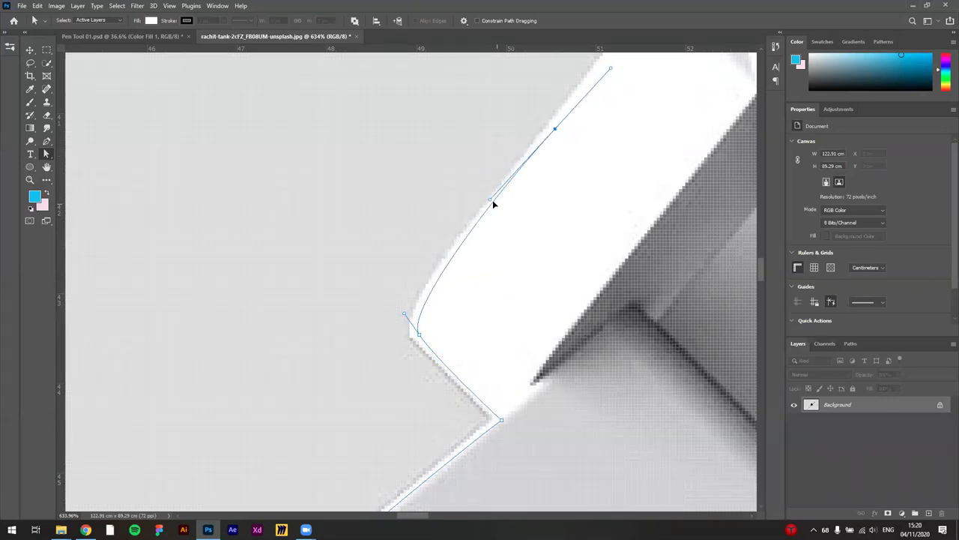
drag(554, 129, 555, 132)
- Move the lug-edge anchor to the corner nearest the case and lengthen its trailing handle to follow the whole edge
scroll(469, 371, down, 5)
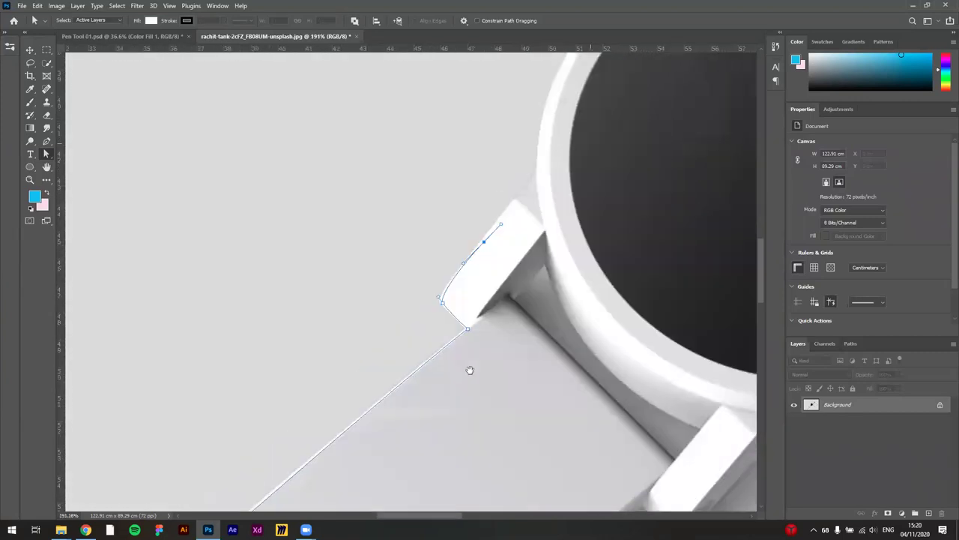
scroll(405, 455, up, 4)
scroll(389, 446, down, 3)
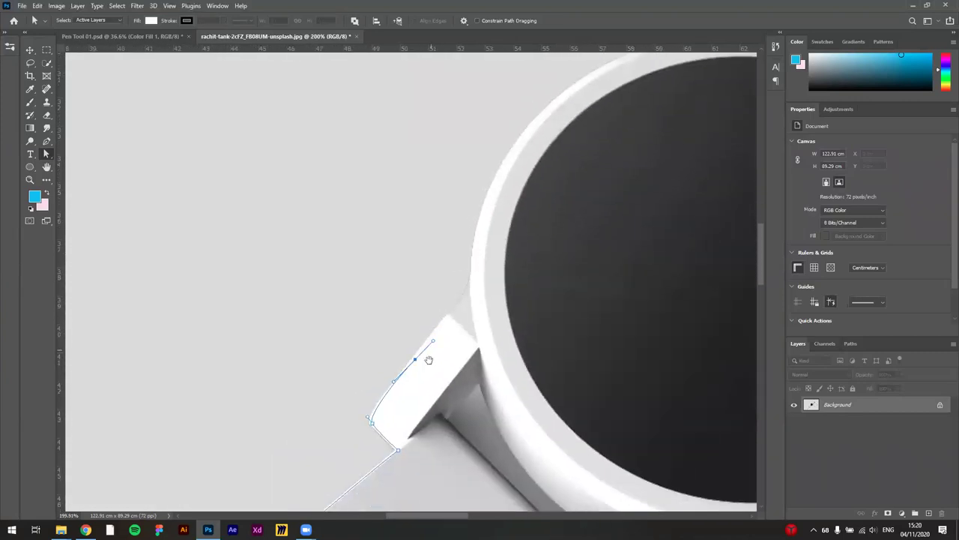
scroll(417, 368, up, 1)
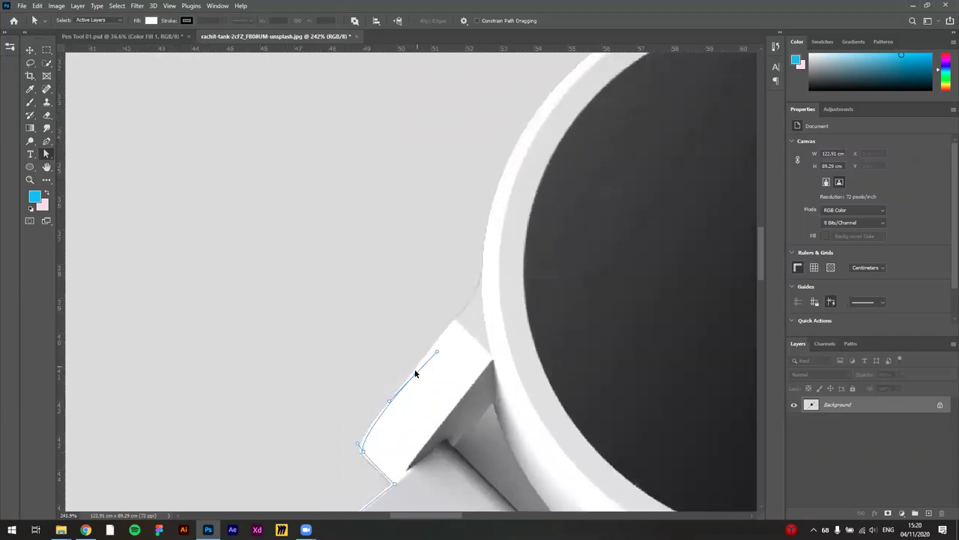
scroll(417, 372, up, 1)
drag(417, 377, 470, 310)
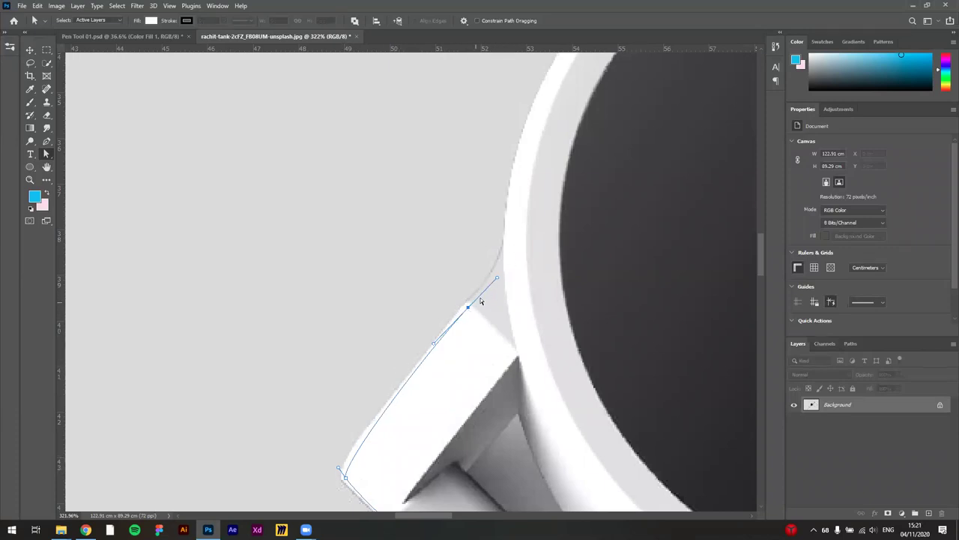
drag(433, 345, 397, 388)
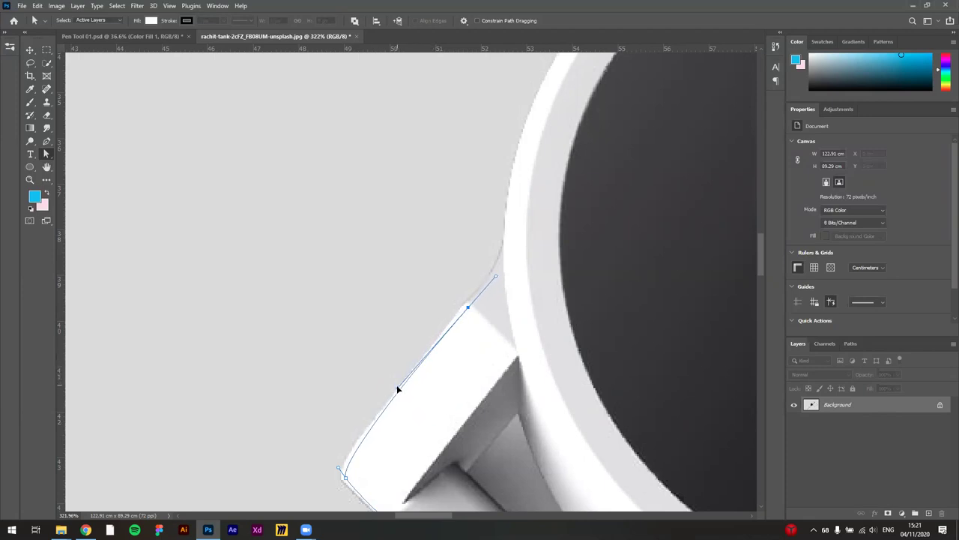
- Add a smooth anchor where the lug's curved joint meets the watch case
key(p)
click(500, 259)
drag(502, 253, 514, 219)
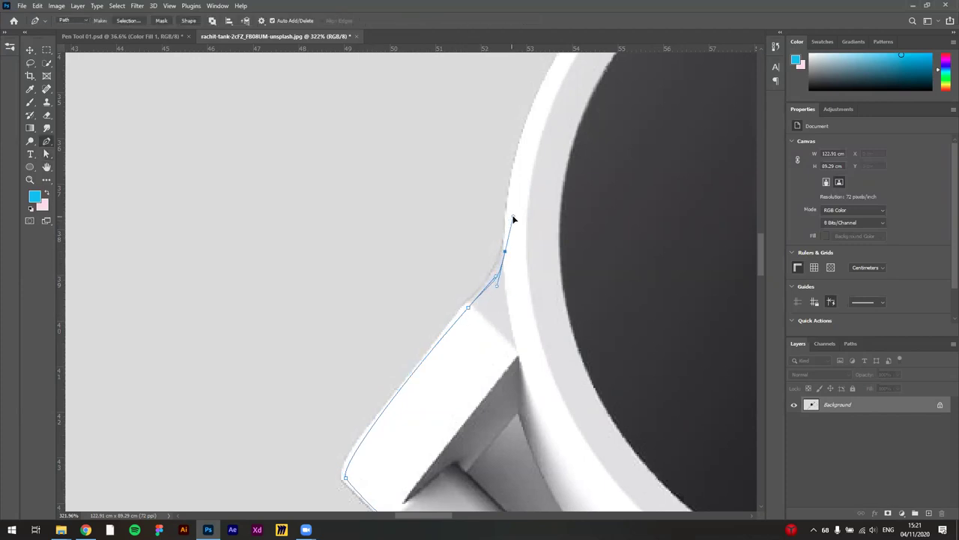
- Try to continue the path with a smooth anchor partway up the case's rim, then undo it
scroll(514, 221, down, 5)
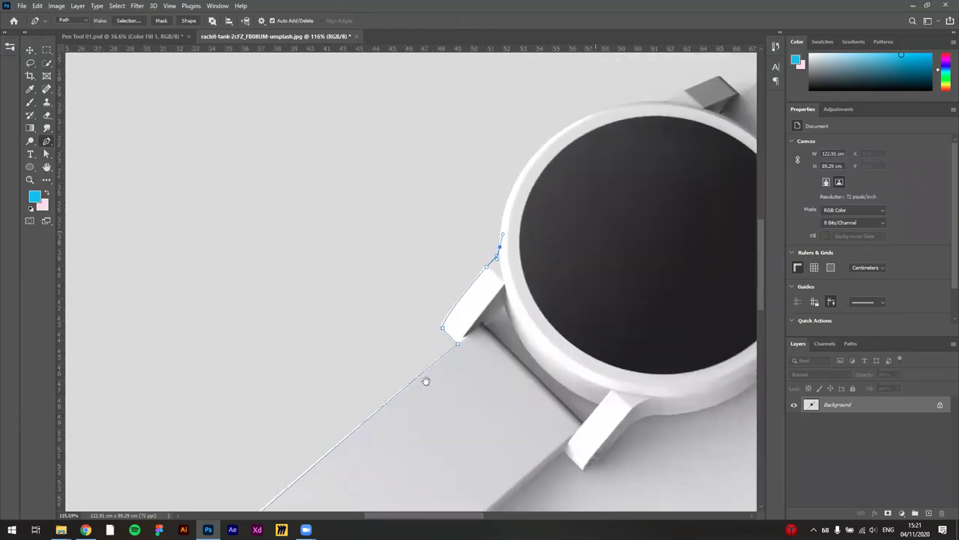
scroll(431, 238, up, 2)
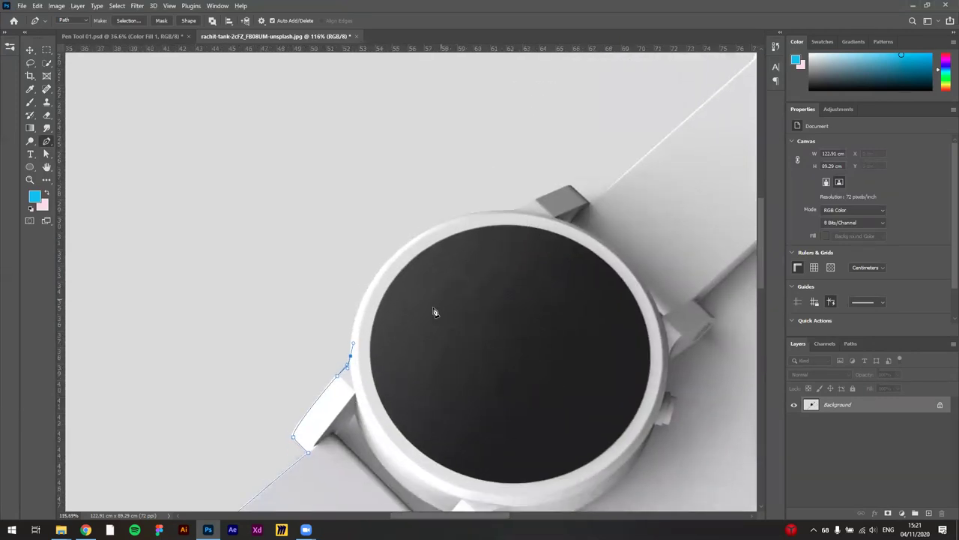
scroll(333, 296, up, 2)
drag(388, 275, 412, 245)
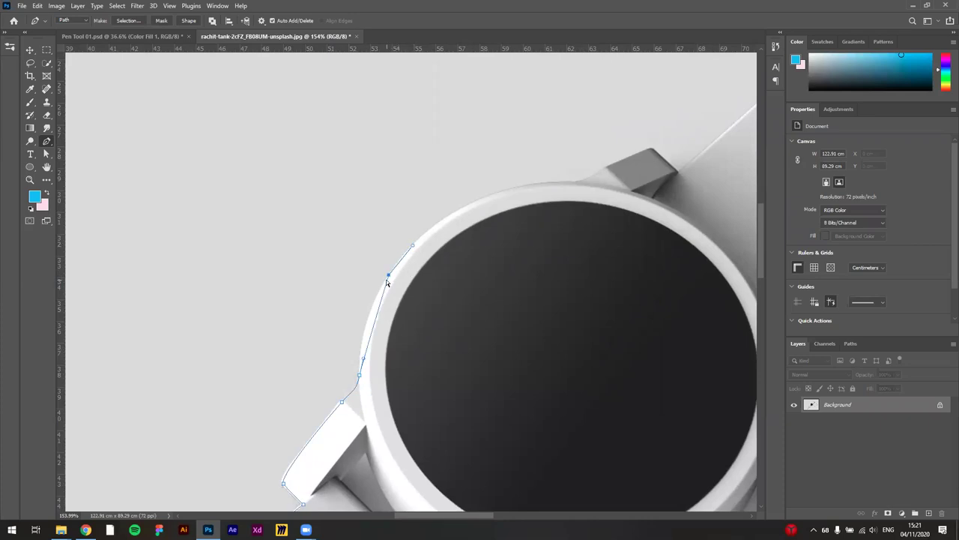
key(ctrl+z)
key(ctrl+z)
- Try to trace the case's rim with three closely spaced smooth anchors, then undo all three
scroll(349, 368, up, 2)
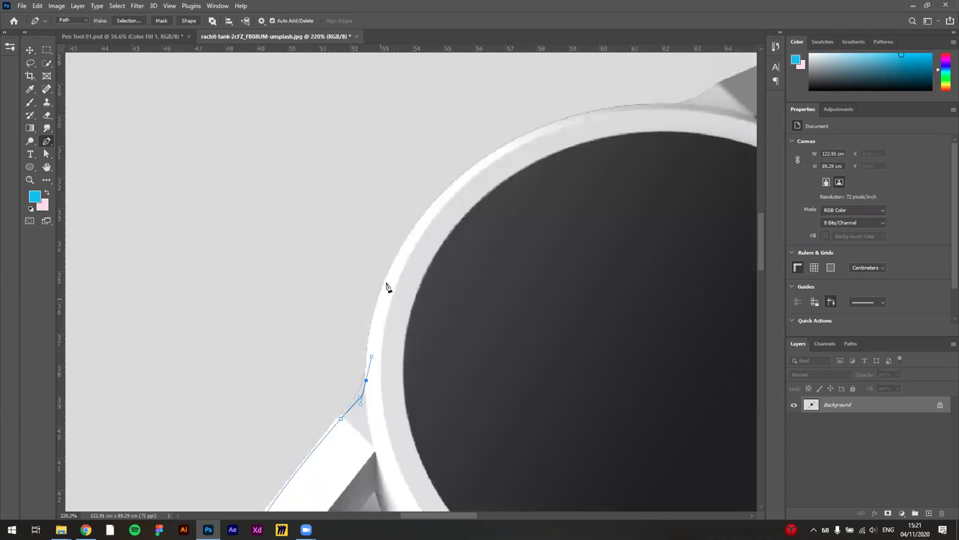
drag(403, 249, 443, 186)
drag(526, 135, 556, 122)
drag(672, 102, 711, 104)
key(ctrl+z)
key(ctrl+z)
key(ctrl+z)
- Trace the case's rim in one curve to a long-handled smooth anchor near the upper lug, then fine-tune the anchor and handle
scroll(578, 257, down, 2)
drag(552, 272, 398, 327)
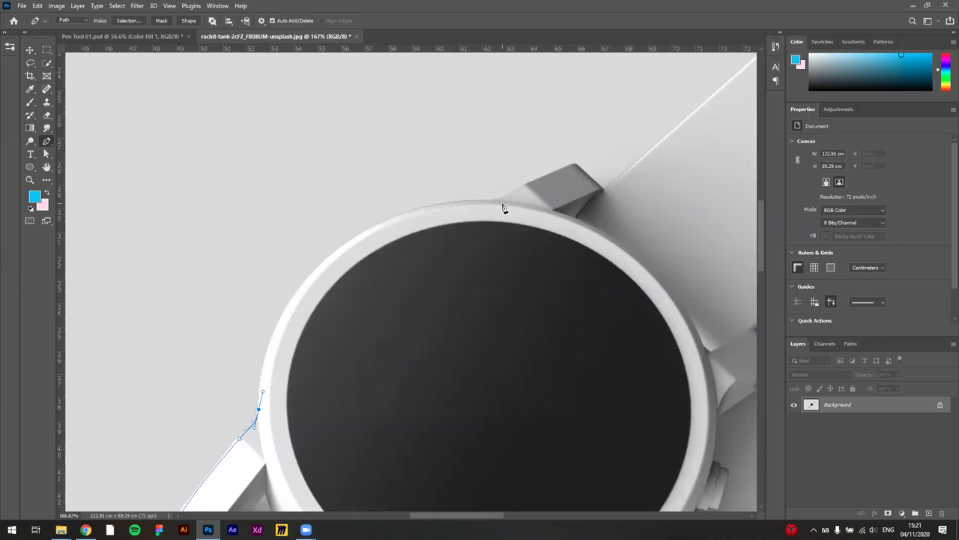
drag(489, 203, 718, 192)
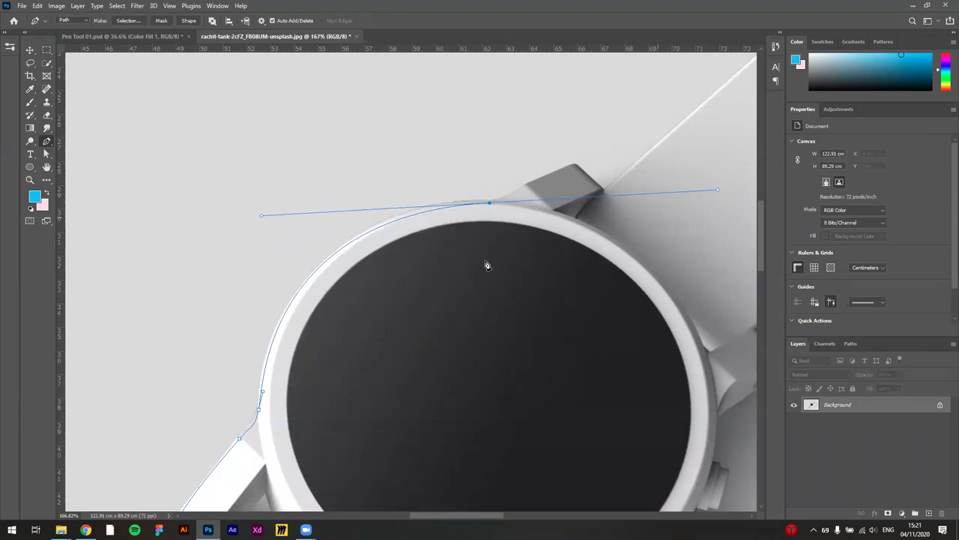
key(a)
drag(491, 202, 484, 203)
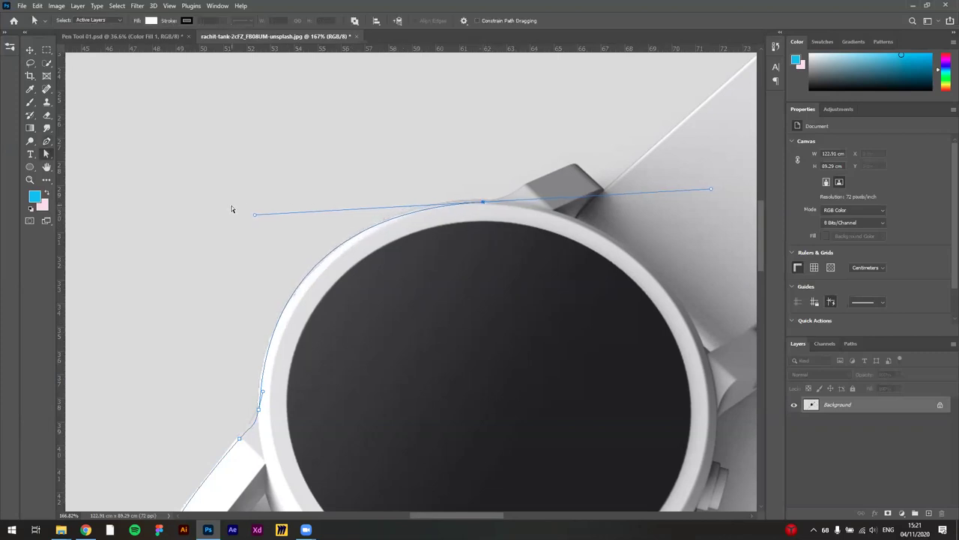
drag(258, 216, 262, 221)
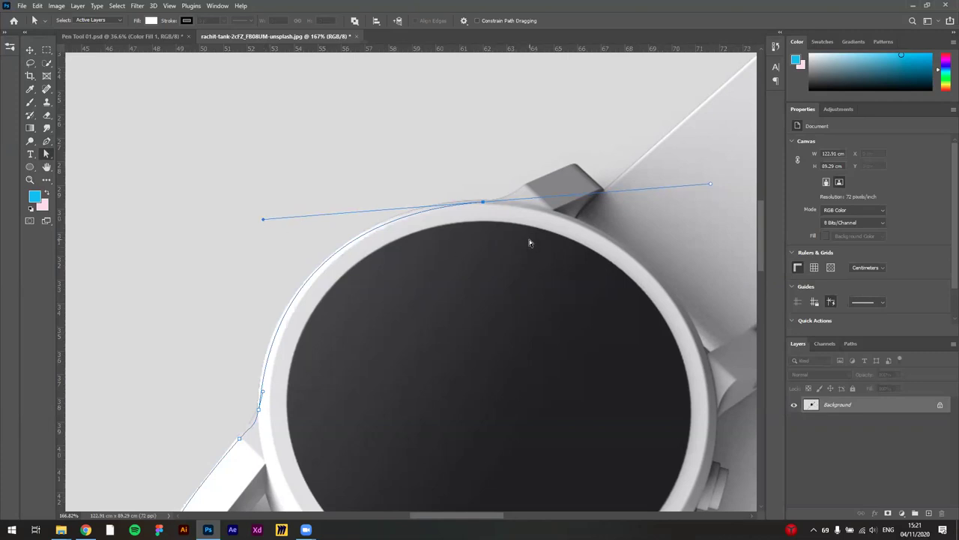
- Add a smooth anchor at the near corner of the upper lug's dark face
key(p)
drag(527, 188, 490, 191)
key(ctrl+z)
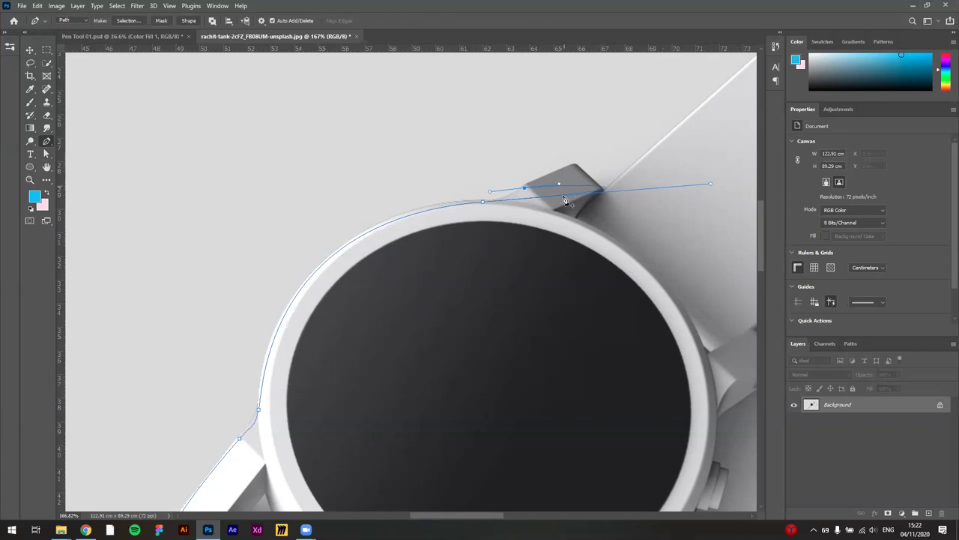
- Shorten the rim anchor's outgoing handle and angle the upper lug anchor's handles so the path follows the joint
key(a)
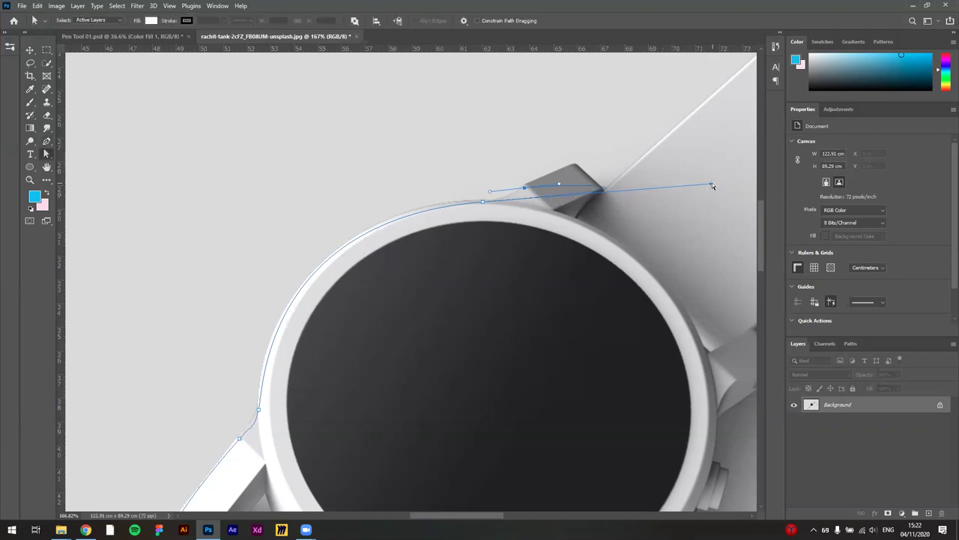
drag(712, 184, 506, 203)
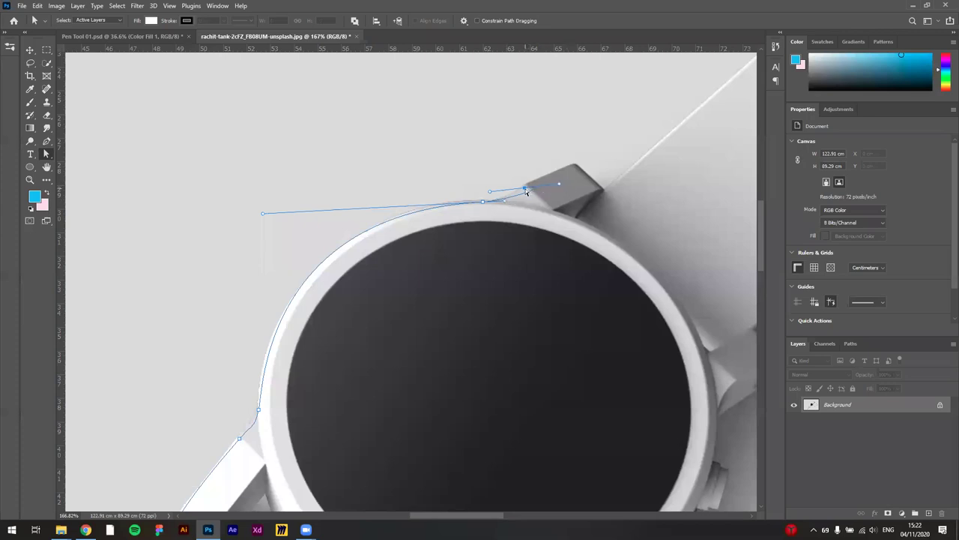
mouse_move(491, 193)
mouse_down()
mouse_move(511, 155)
mouse_move(553, 165)
mouse_move(556, 177)
mouse_move(593, 154)
mouse_move(506, 235)
mouse_move(635, 143)
mouse_move(422, 203)
mouse_move(543, 127)
mouse_move(568, 189)
mouse_move(580, 174)
mouse_move(564, 157)
mouse_move(588, 177)
mouse_move(587, 161)
mouse_move(545, 137)
mouse_move(616, 134)
mouse_move(607, 158)
mouse_move(577, 166)
mouse_up()
scroll(554, 173, up, 2)
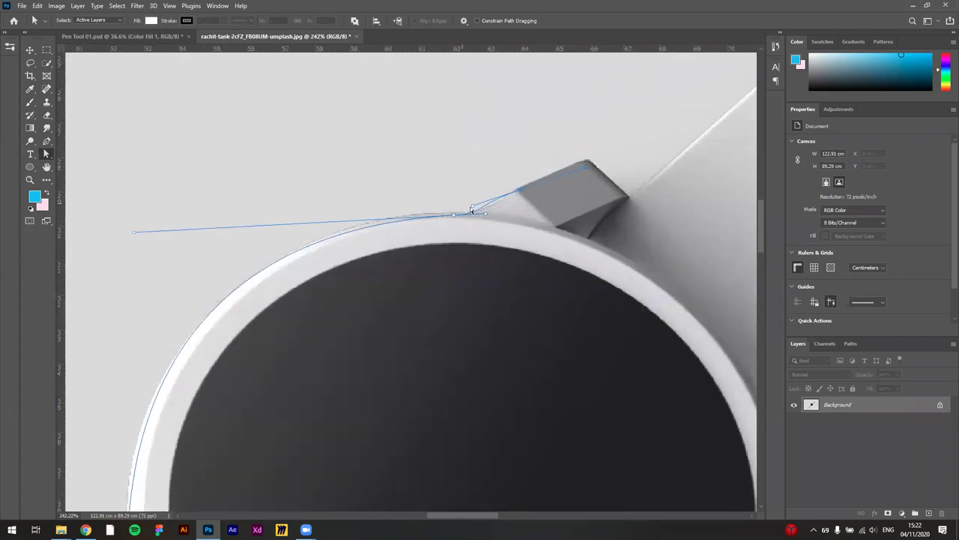
drag(473, 206, 485, 212)
- Review the traced path across the whole watch, from the strap tip to the upper lug
scroll(553, 208, down, 5)
scroll(452, 324, down, 2)
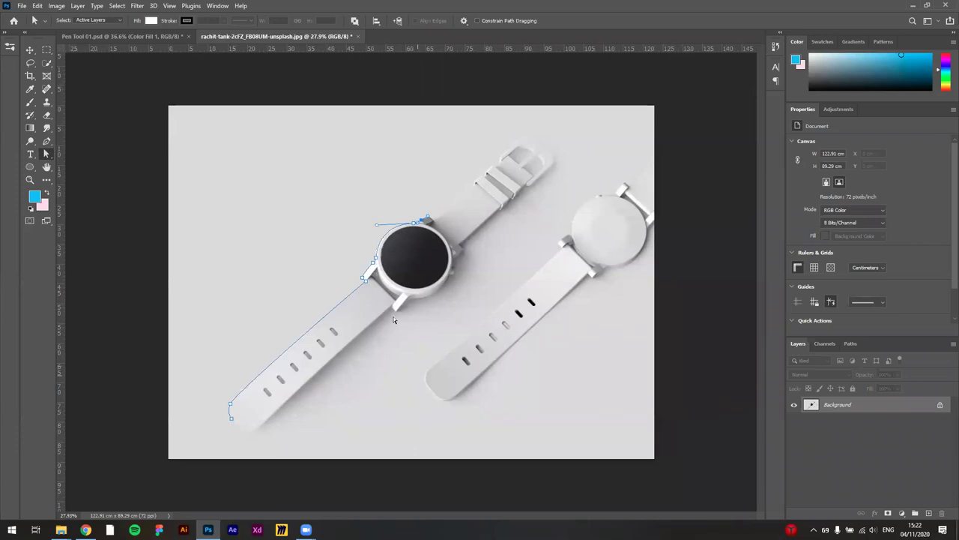
scroll(375, 278, up, 1)
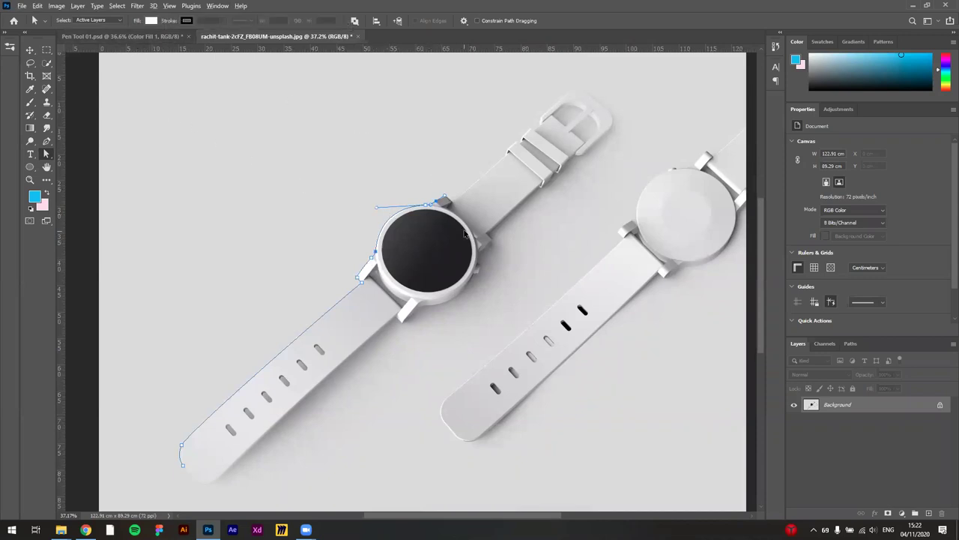
scroll(421, 215, up, 2)
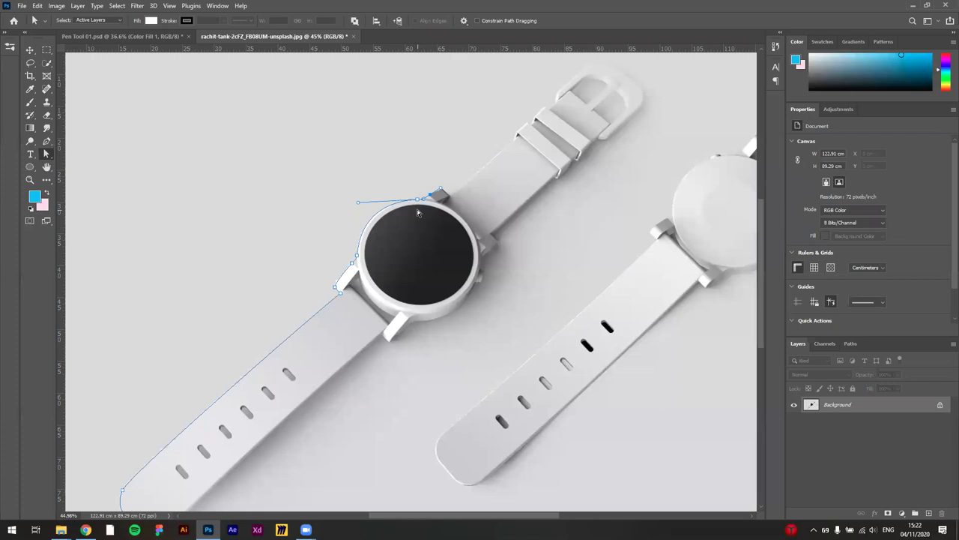
scroll(418, 213, up, 3)
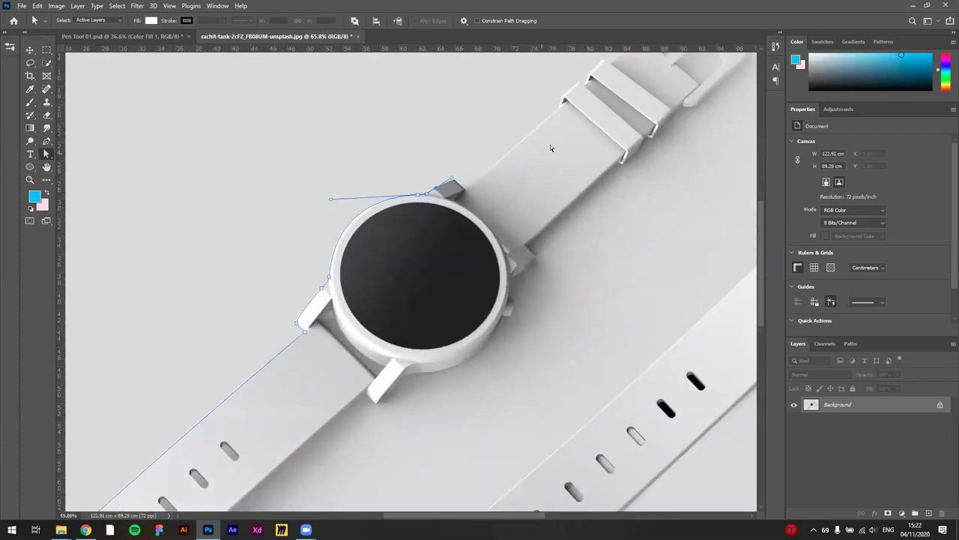
key(p)
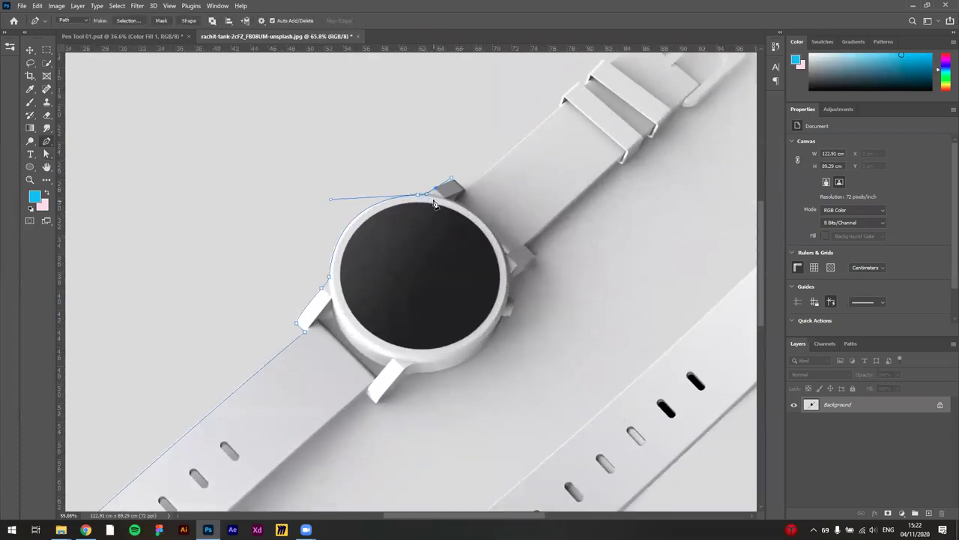
scroll(438, 191, down, 2)
scroll(612, 219, down, 1)
click(364, 389)
click(362, 416)
drag(273, 458, 250, 475)
key(ctrl+z)
key(ctrl+z)
key(ctrl+z)
- Close the outline with a loose curve swept past the watch's lower side and back to the anchors at the strap tip
drag(389, 387, 300, 436)
drag(217, 474, 199, 461)
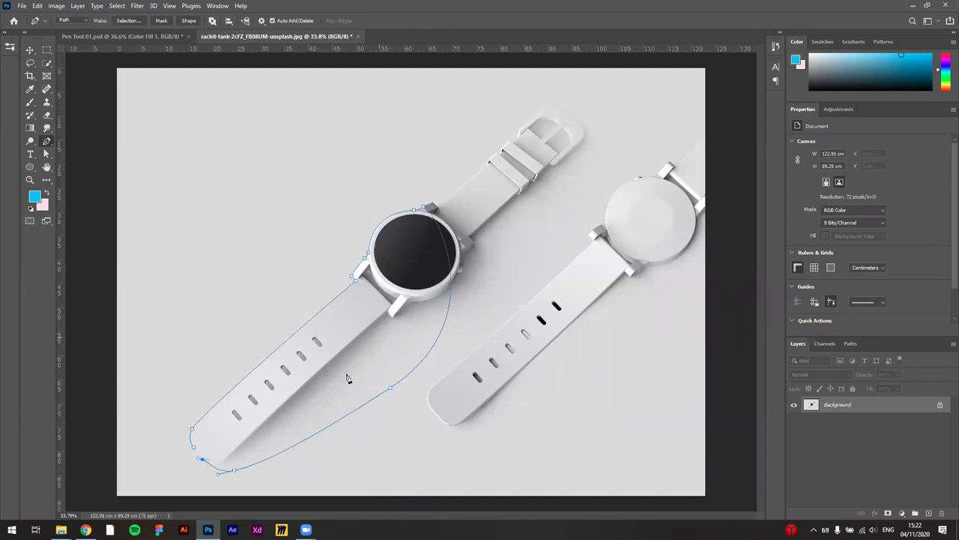
scroll(193, 461, up, 2)
scroll(199, 458, up, 2)
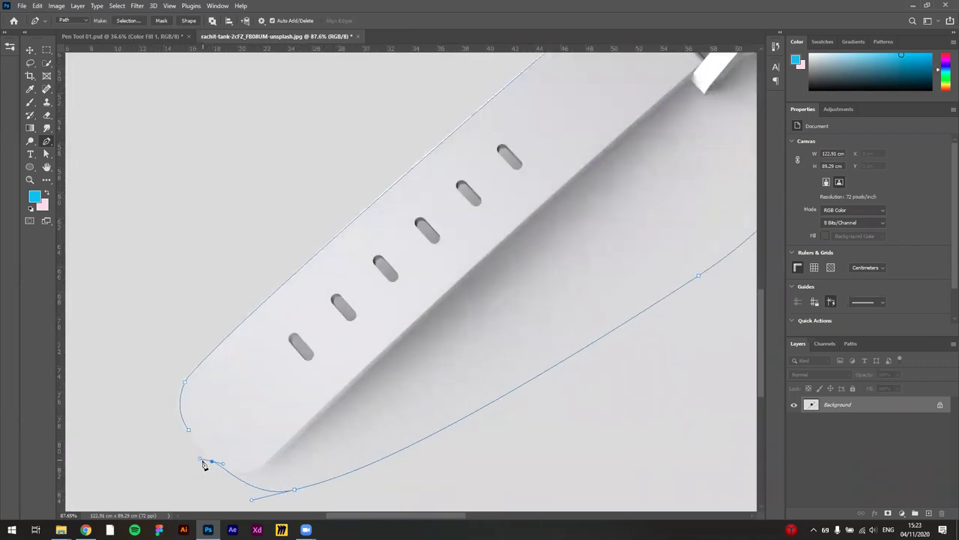
key(ctrl)
drag(199, 458, 199, 448)
scroll(183, 424, up, 2)
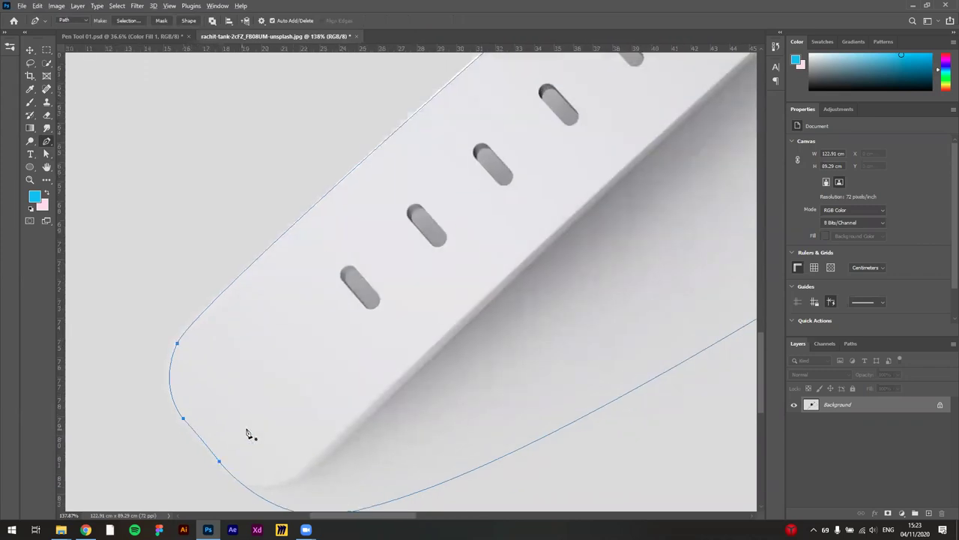
scroll(248, 435, down, 5)
scroll(275, 424, down, 1)
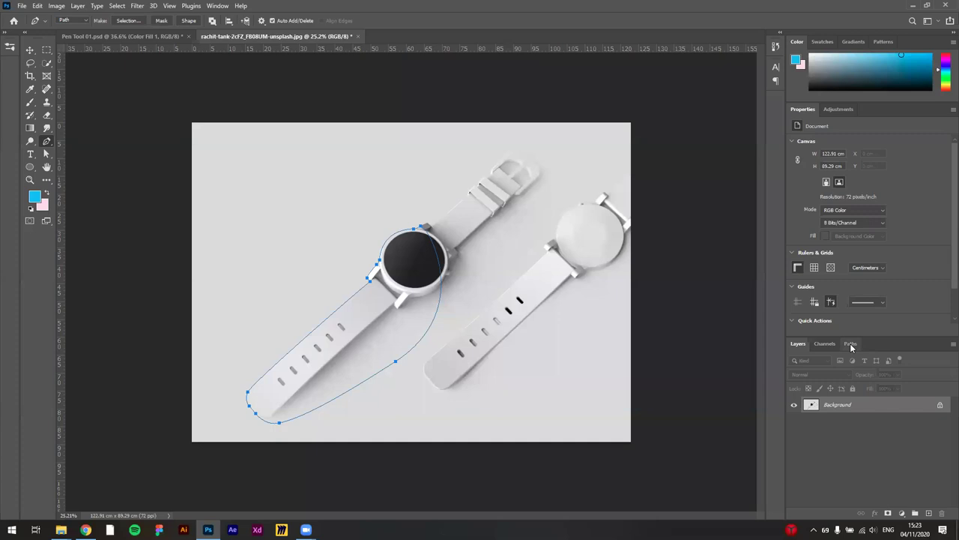
- Bring up the document's list of paths and add a new empty path
click(218, 5)
mouse_move(219, 29)
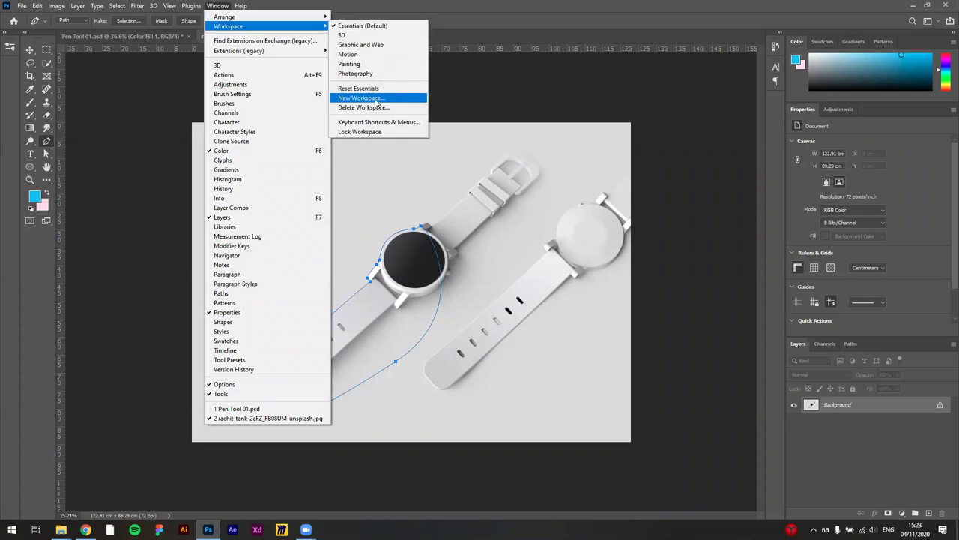
click(530, 12)
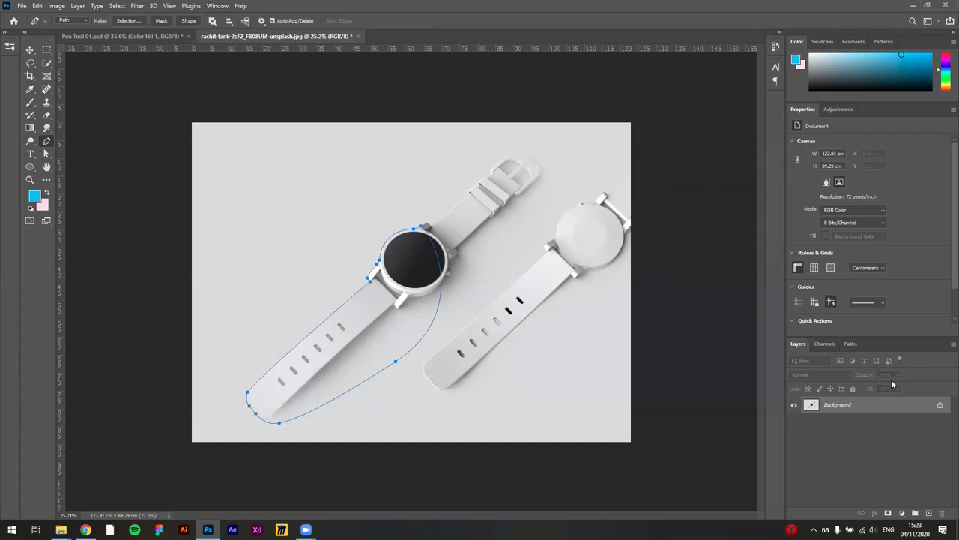
click(852, 345)
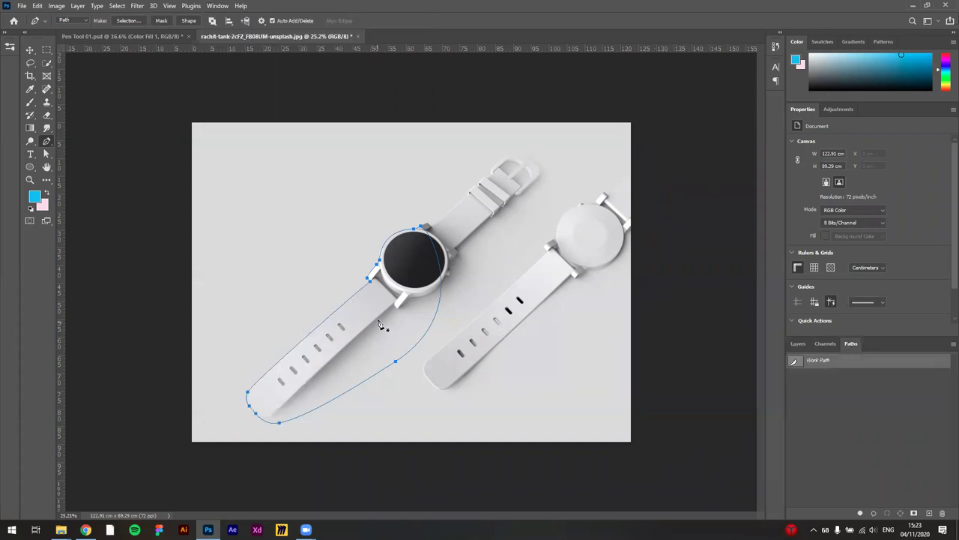
click(928, 514)
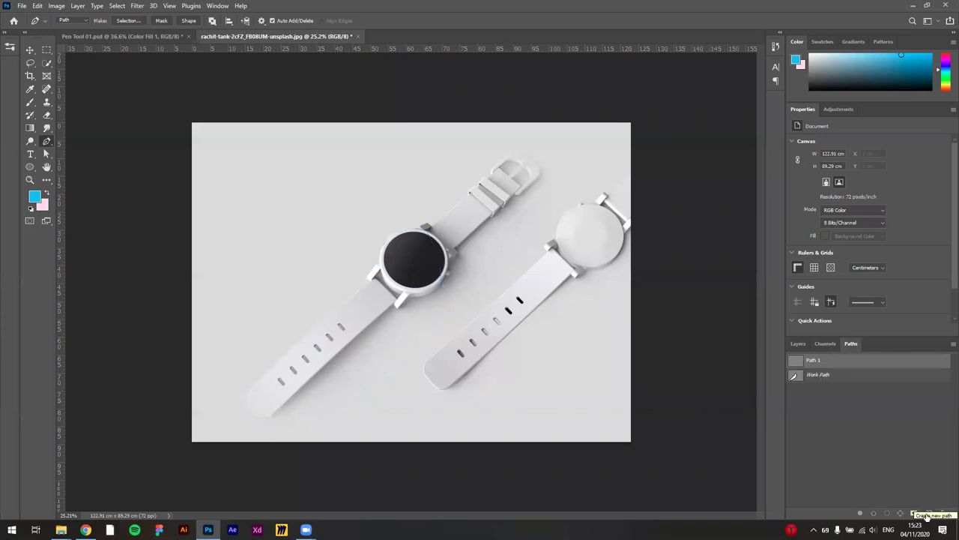
- Save the watch outline's work path under the name clock
click(812, 379)
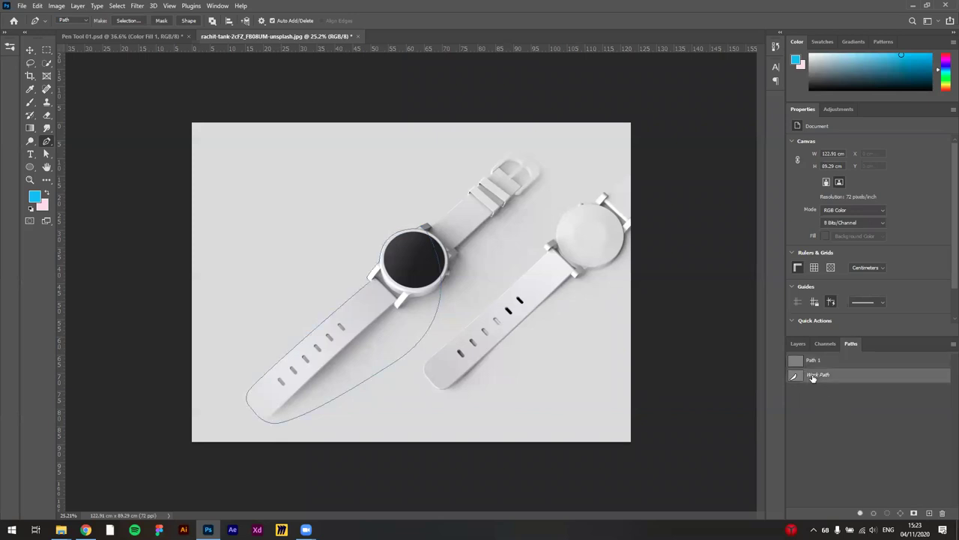
scroll(351, 314, up, 3)
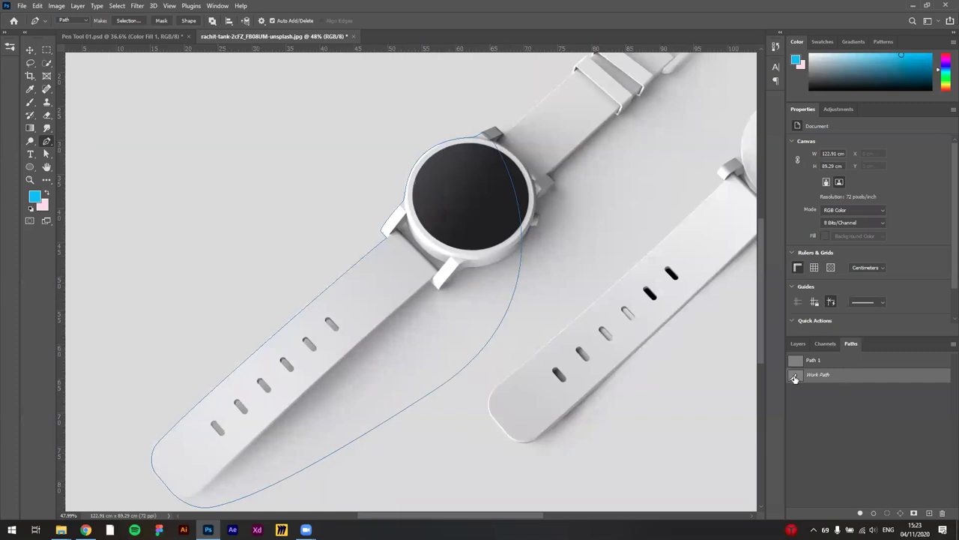
double_click(827, 374)
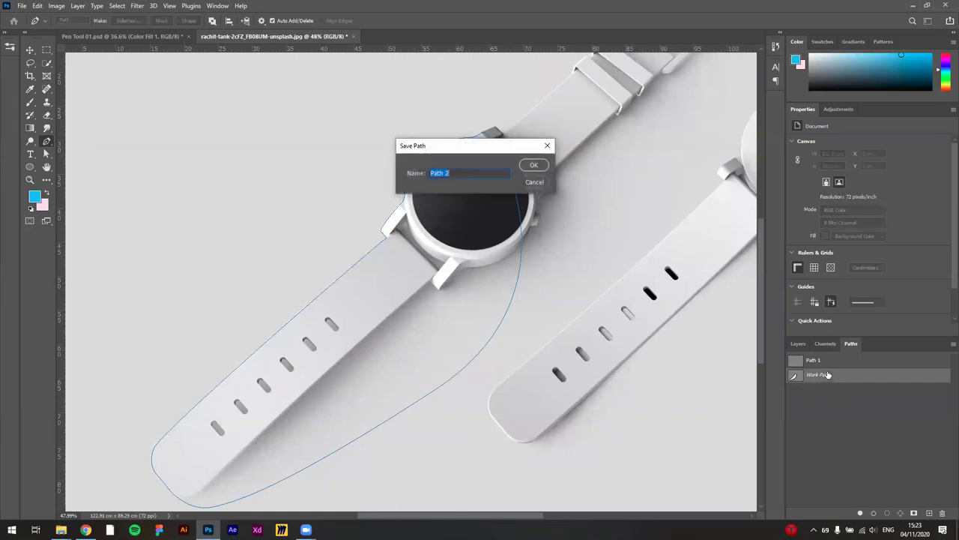
text(clock)
key(Return)
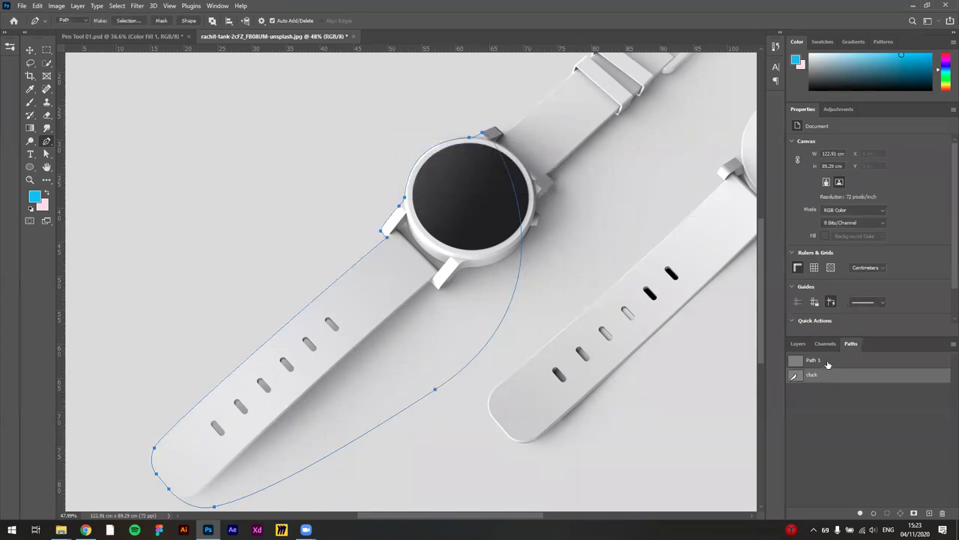
- On Path 1, trace the gap between the strap end, the two lower lugs and the case as a closed shape
click(826, 362)
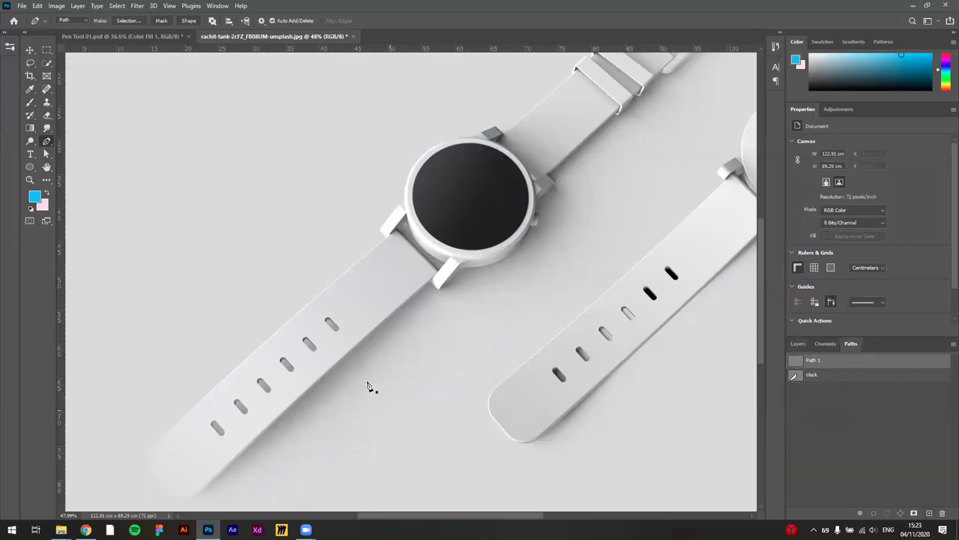
scroll(370, 347, down, 3)
scroll(384, 303, up, 3)
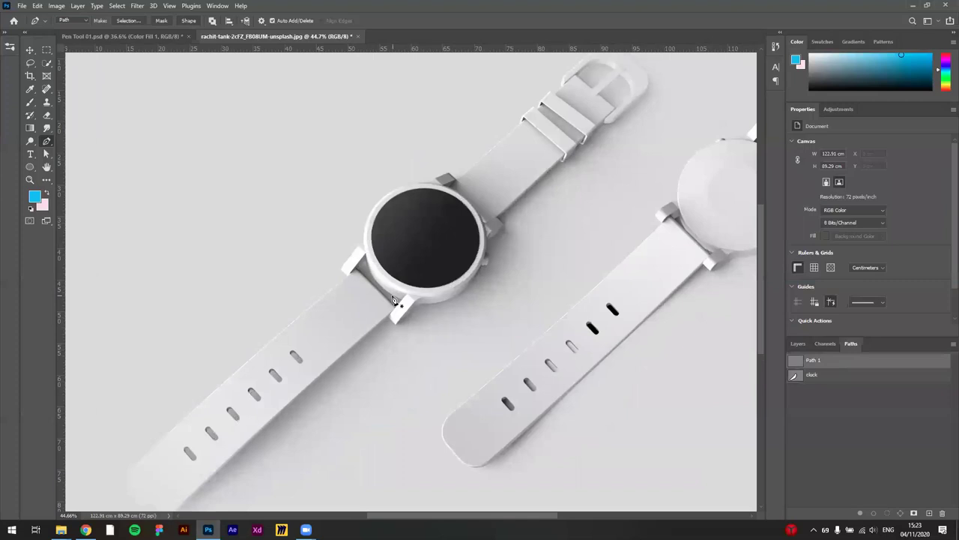
scroll(360, 288, up, 3)
scroll(363, 255, up, 4)
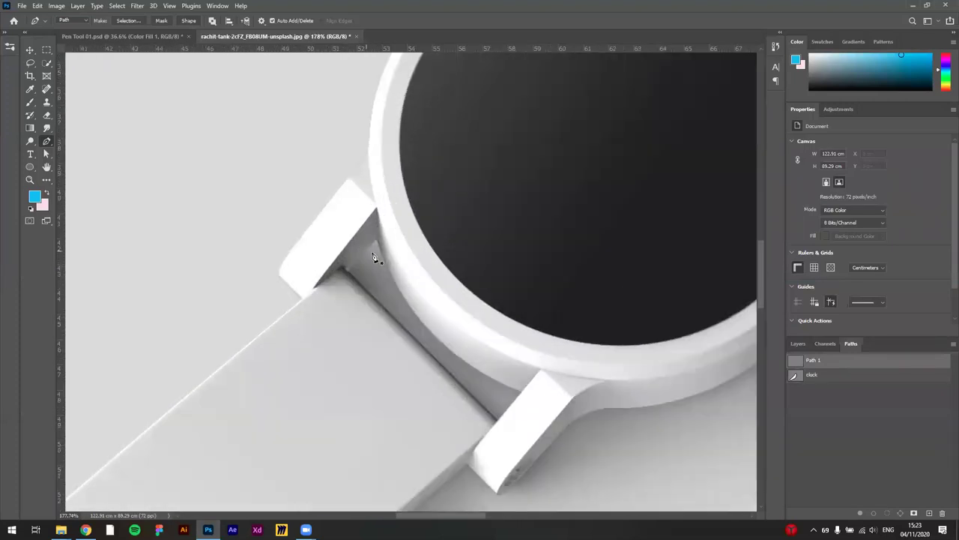
click(347, 273)
click(522, 391)
click(376, 242)
drag(363, 216, 336, 117)
- Add another empty path and rename the path around the gap as hole
click(930, 514)
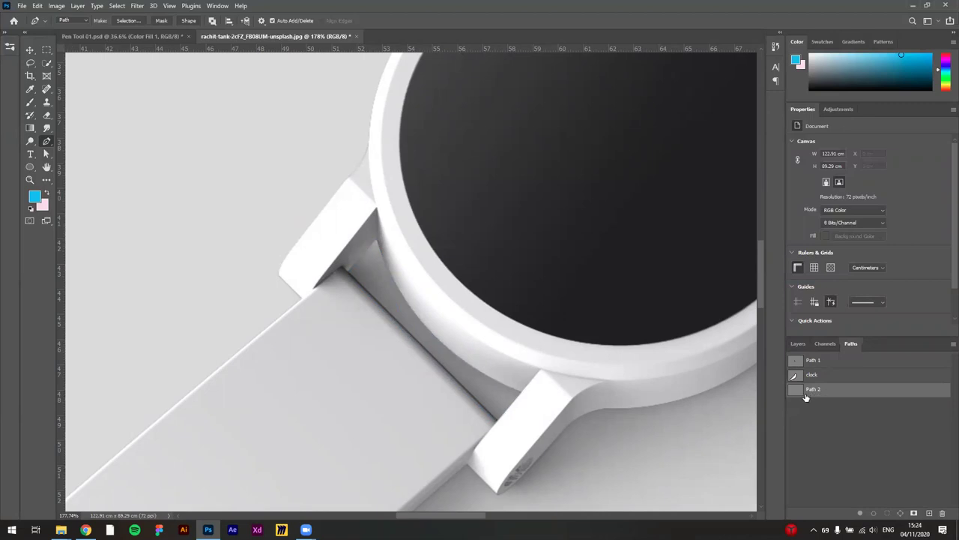
click(822, 363)
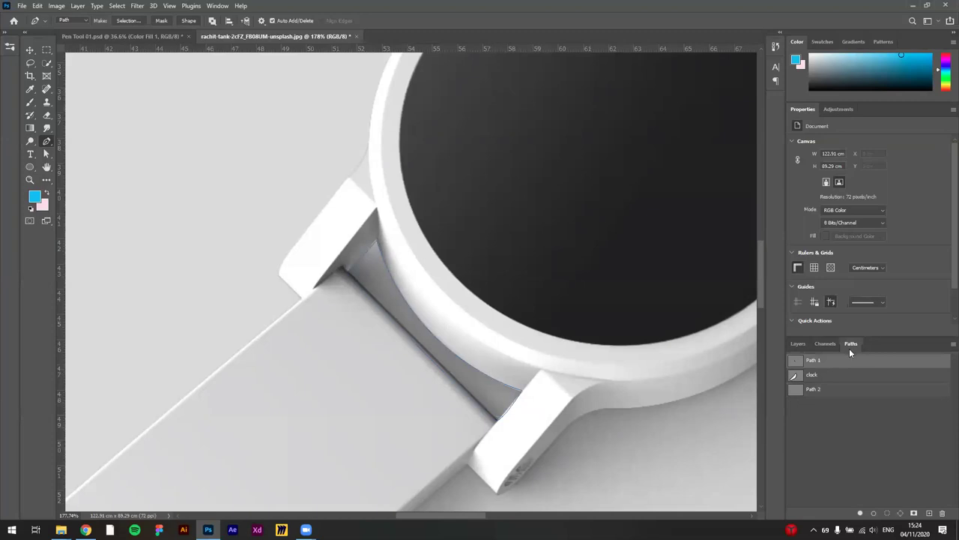
double_click(830, 361)
key(Return)
scroll(419, 318, down, 5)
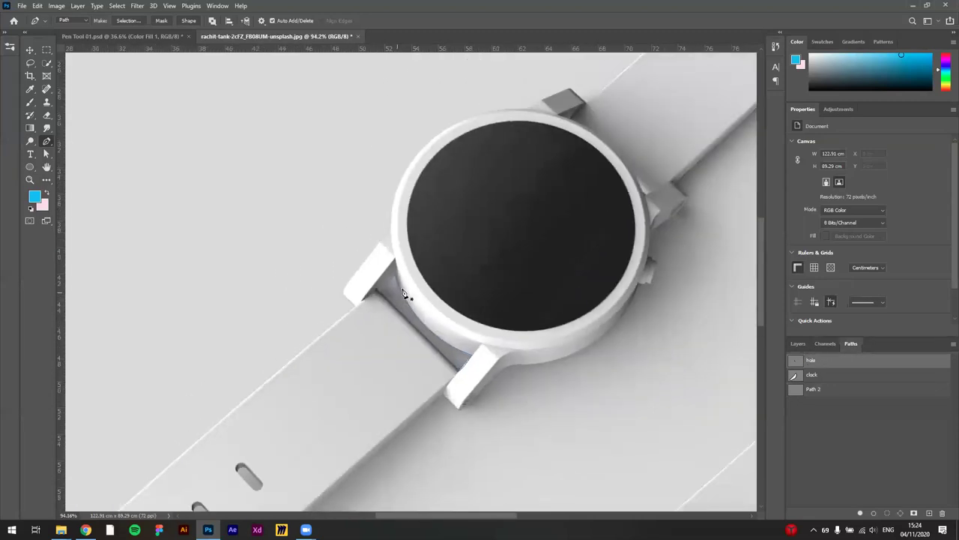
click(826, 362)
- In Pen Tool 01.psd, show the Color Fill 1 layer behind the cut-out watch and set its colour to black (000000)
click(139, 36)
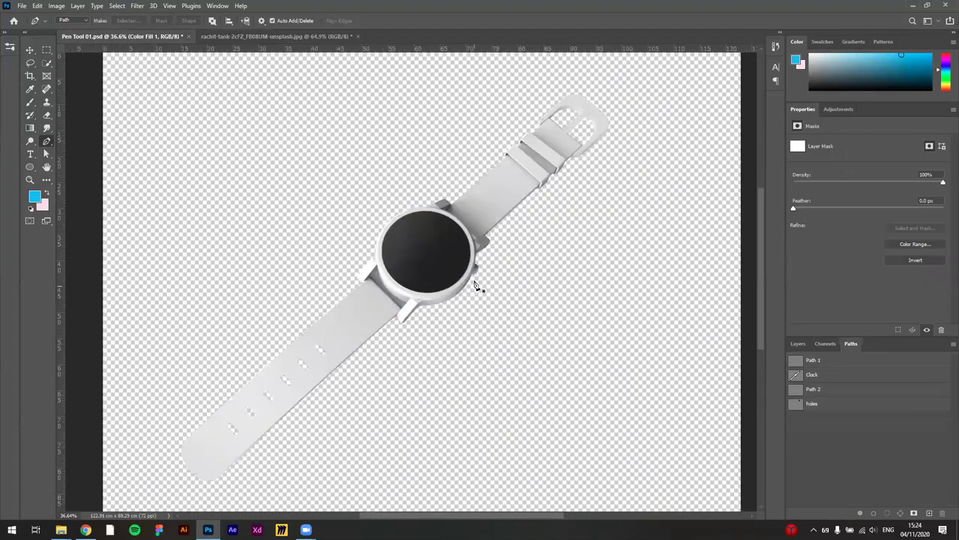
click(797, 344)
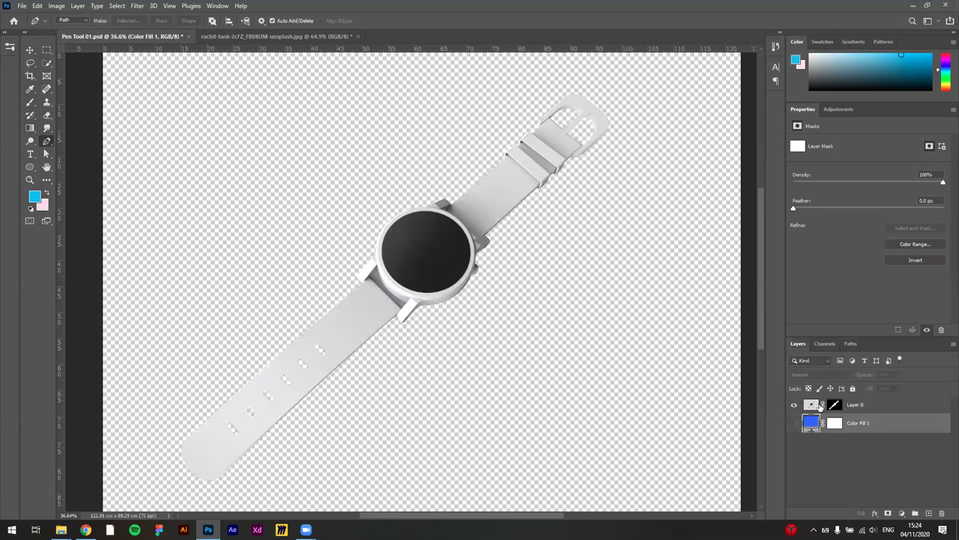
click(795, 424)
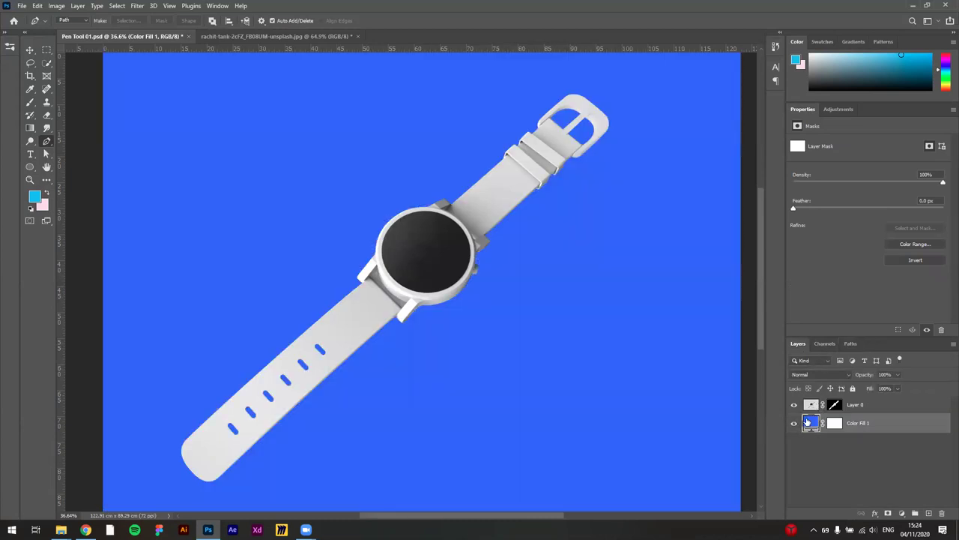
double_click(811, 423)
drag(653, 291, 568, 379)
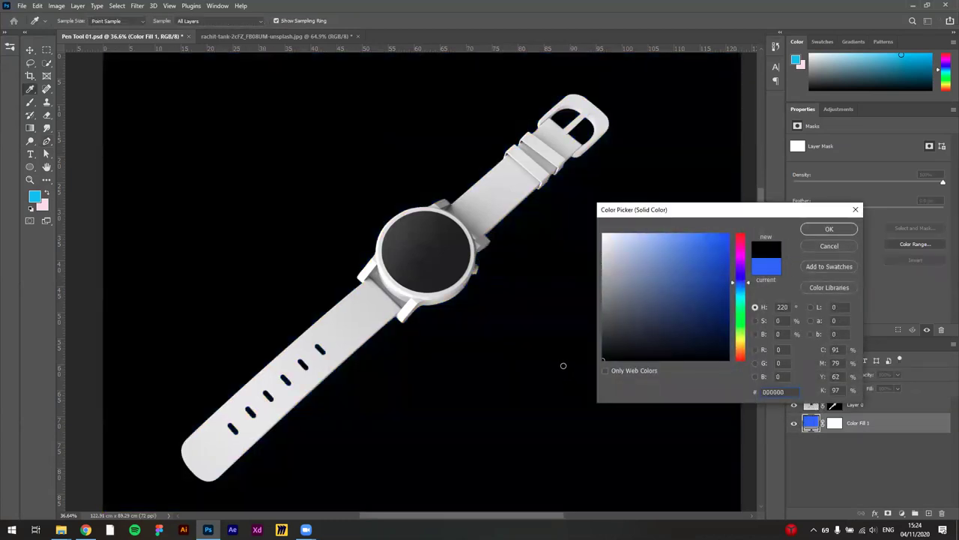
click(829, 229)
- Place the original watch photo from the 20 pen tool folder as a new layer above Layer 0, keeping its 100% scale
click(869, 407)
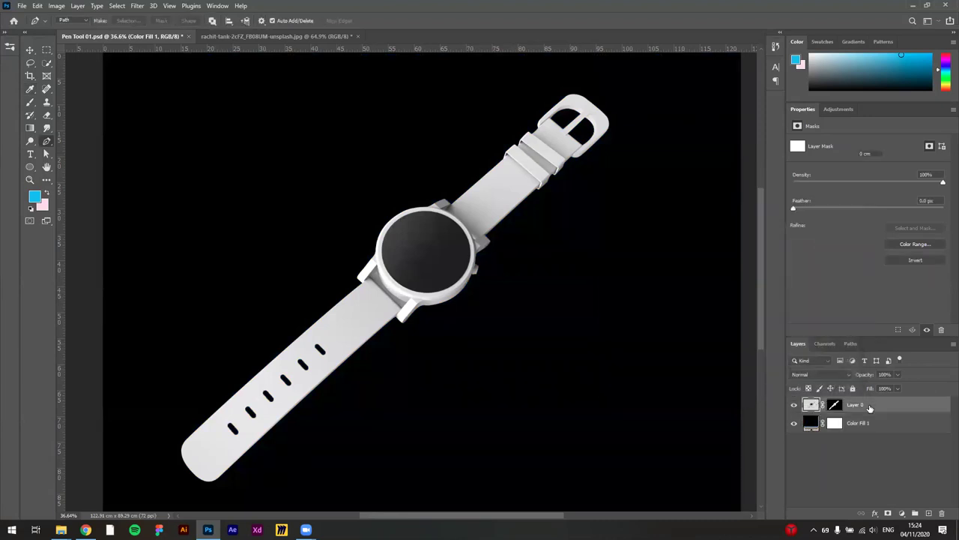
double_click(855, 391)
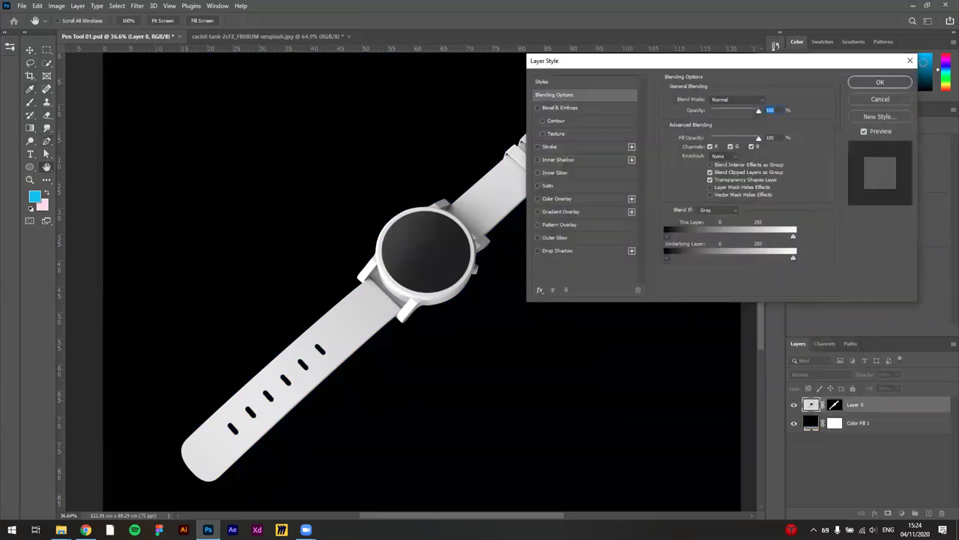
click(875, 99)
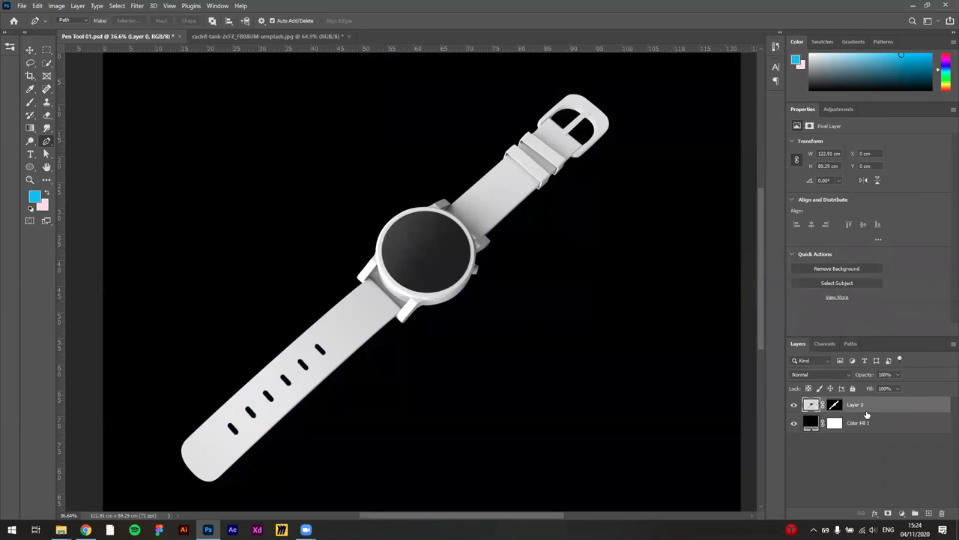
scroll(423, 280, down, 3)
scroll(423, 279, up, 2)
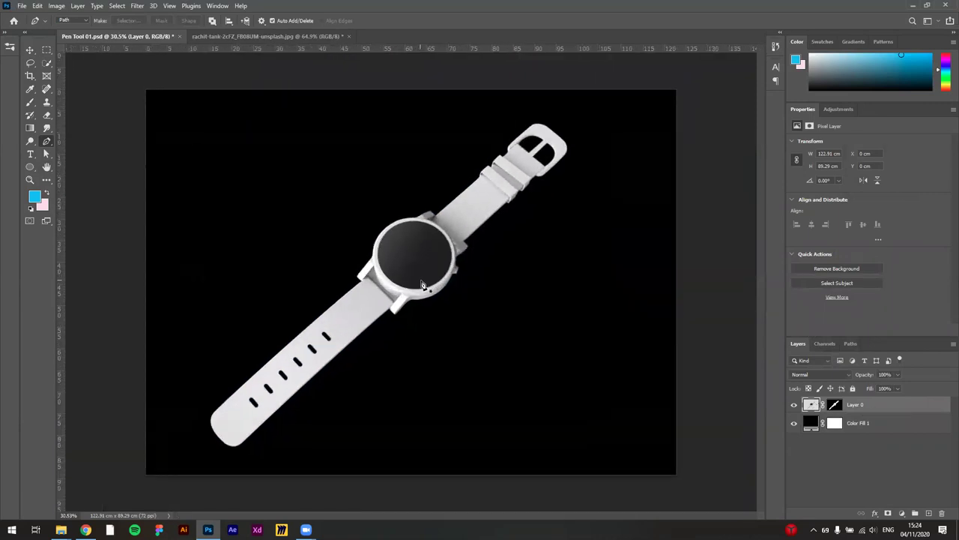
mouse_move(60, 530)
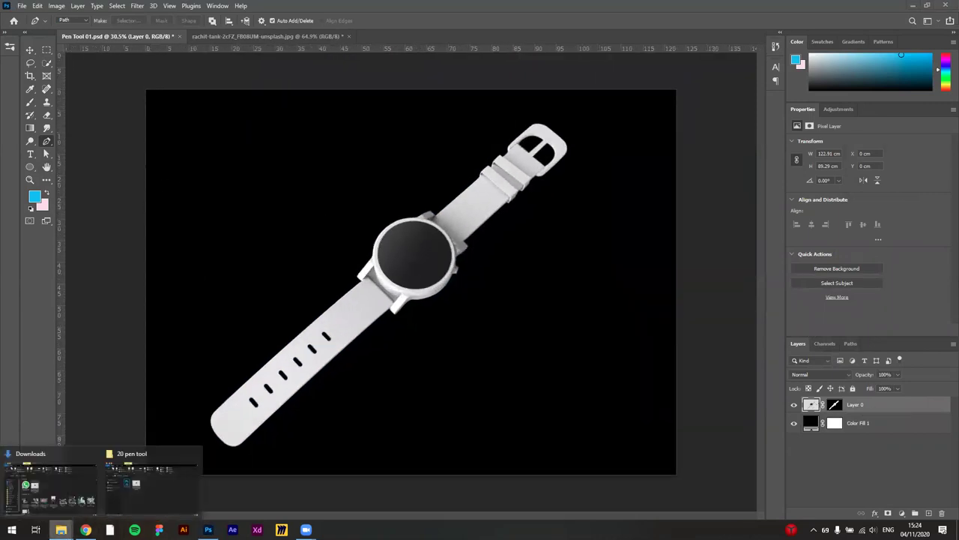
click(135, 491)
drag(507, 300, 210, 206)
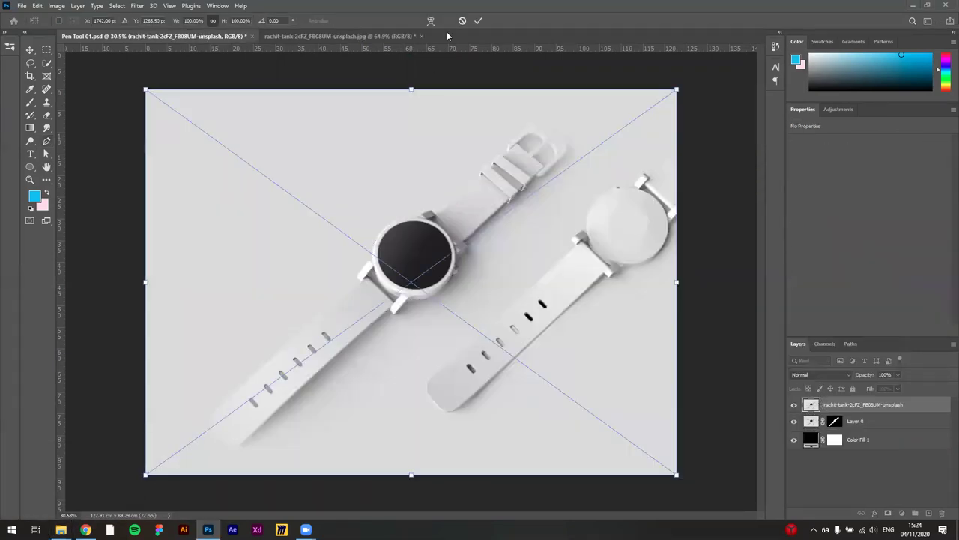
click(477, 22)
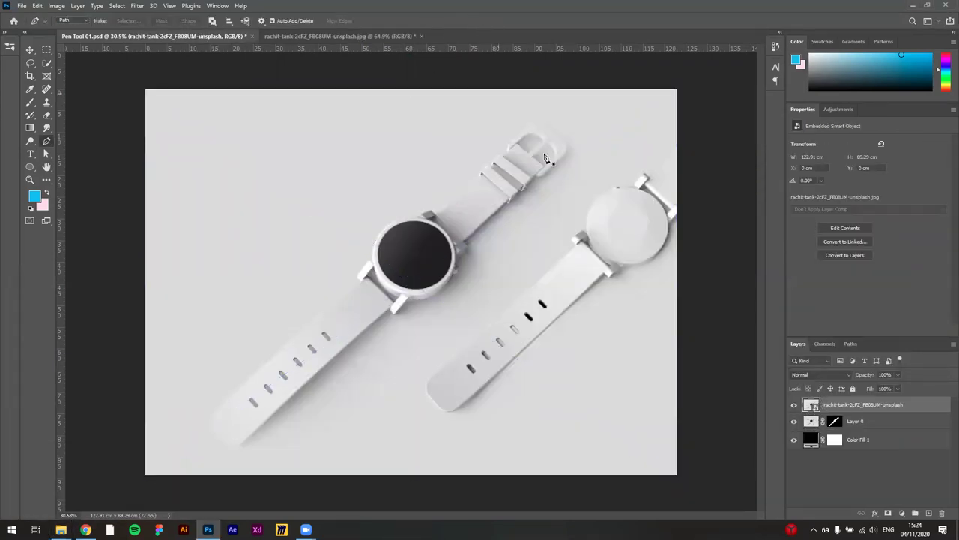
- Display the finished Clock path over the placed photo and examine how its outline follows the watch
click(851, 343)
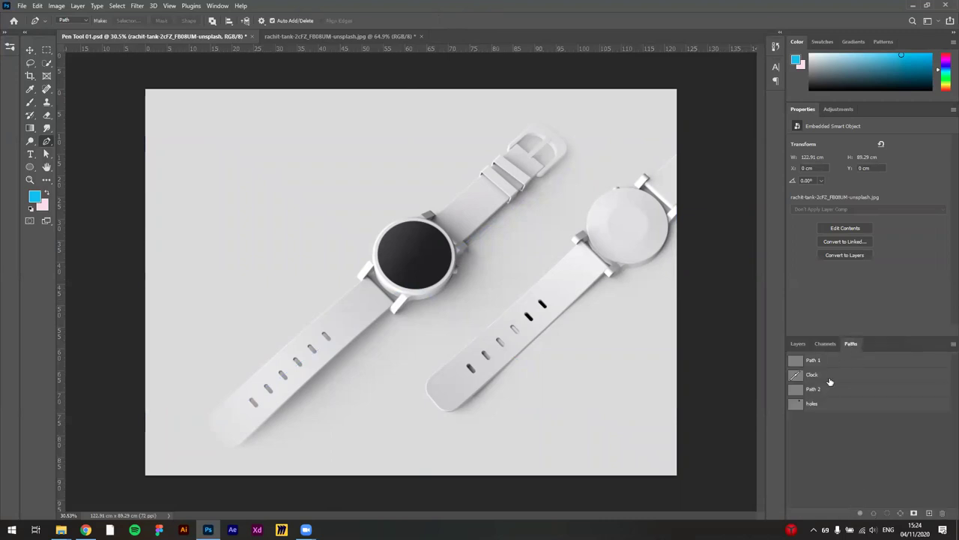
click(828, 379)
scroll(405, 345, up, 2)
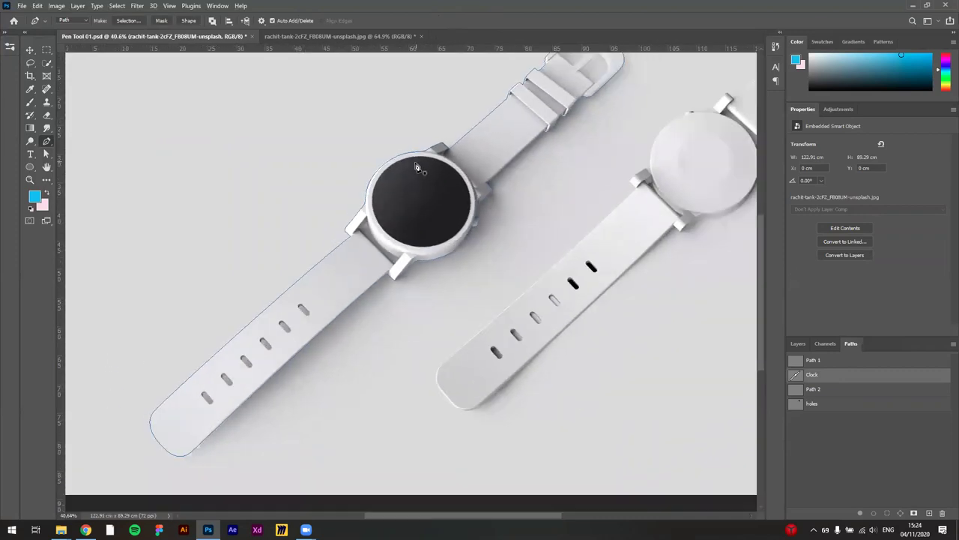
scroll(425, 173, down, 2)
scroll(482, 213, up, 1)
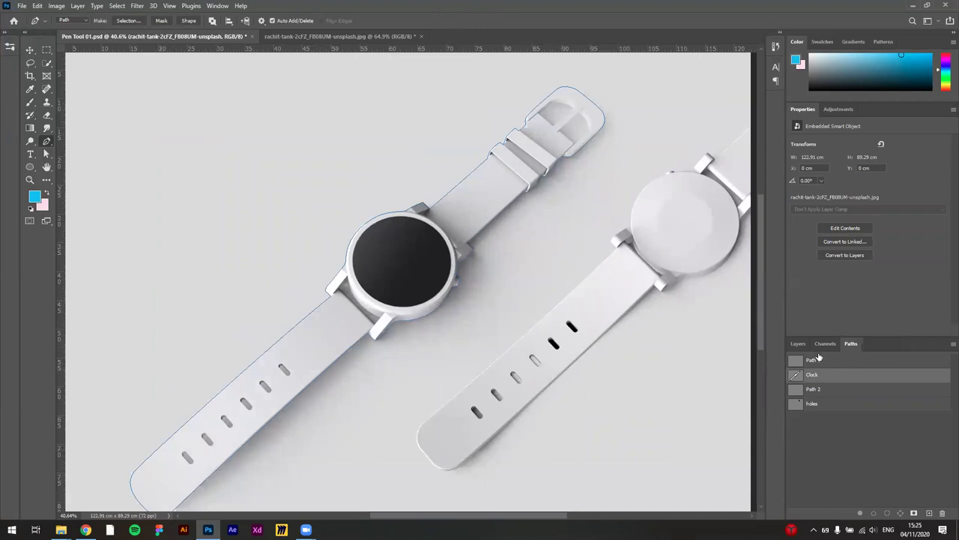
scroll(331, 311, down, 1)
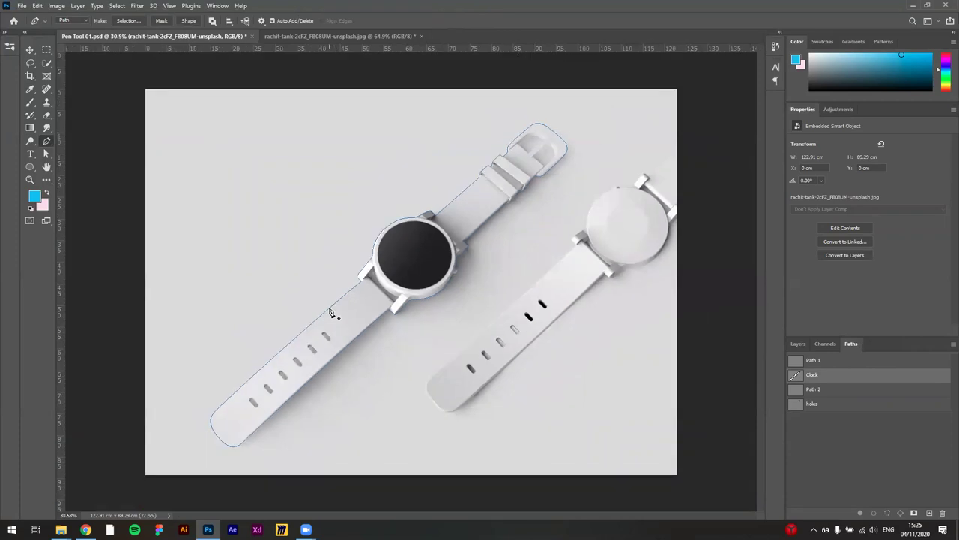
scroll(330, 312, up, 1)
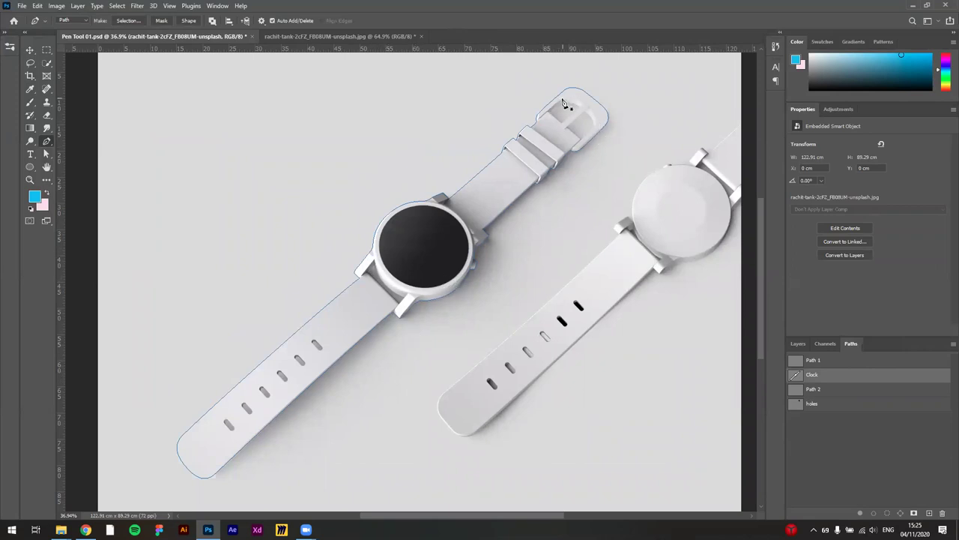
scroll(383, 288, up, 2)
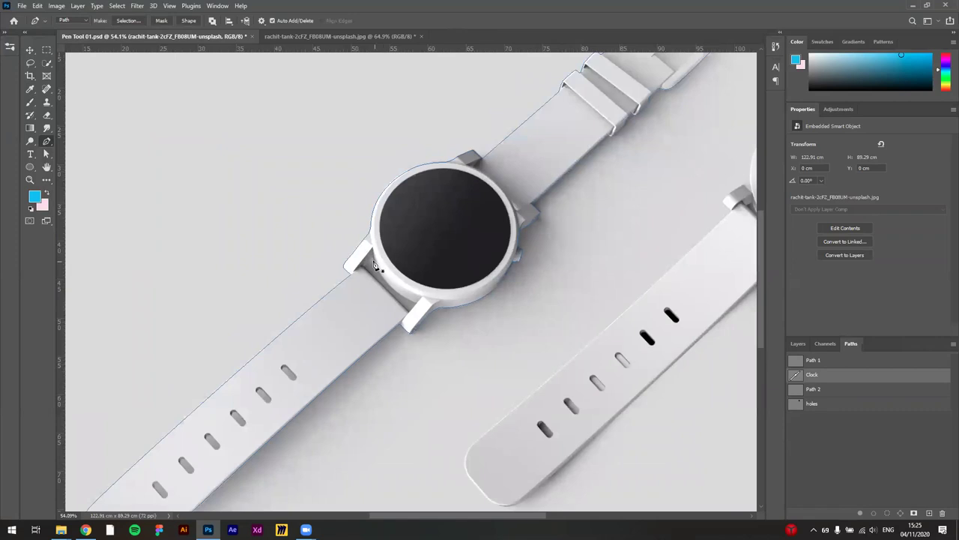
- Load the Clock path as a selection around the black-faced watch in the placed photo
scroll(375, 270, down, 2)
scroll(514, 168, up, 2)
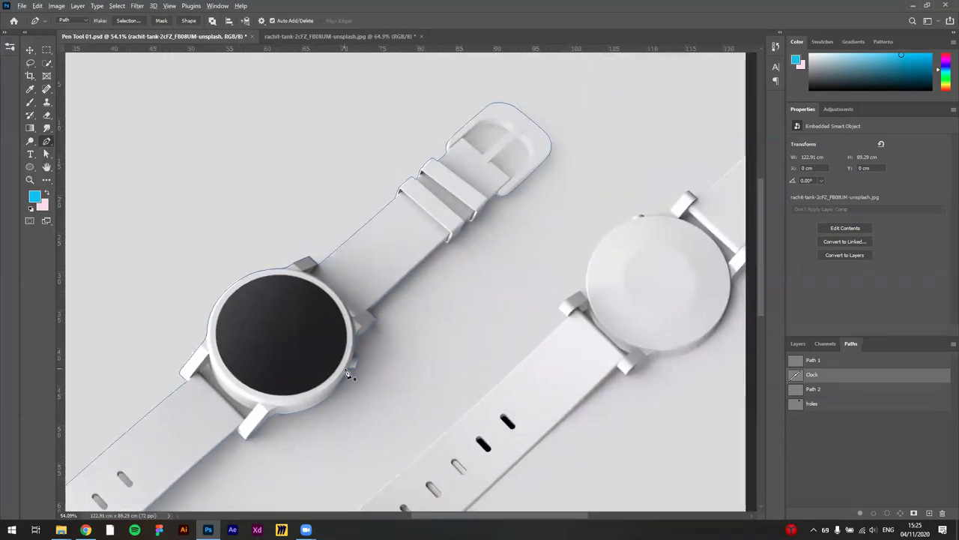
scroll(357, 375, down, 2)
scroll(357, 375, down, 1)
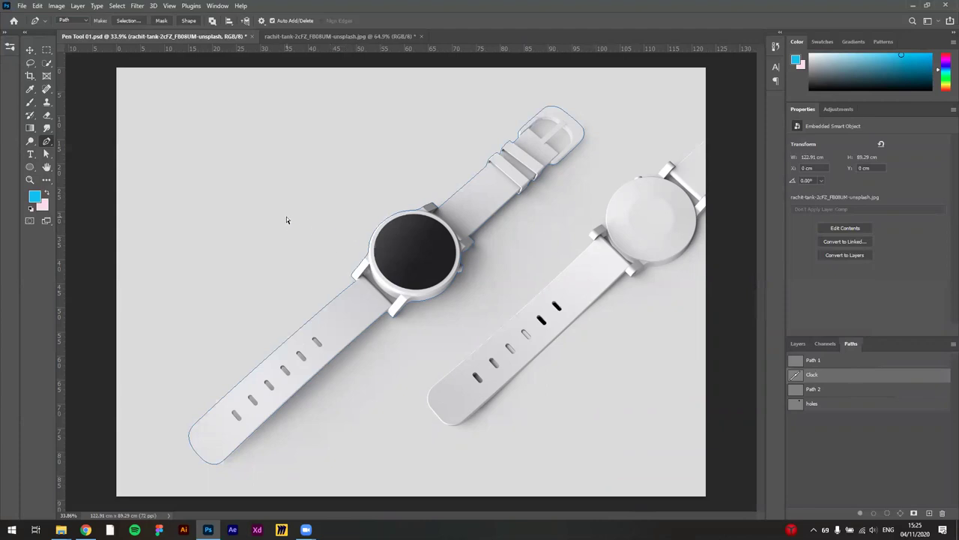
key(ctrl+Return)
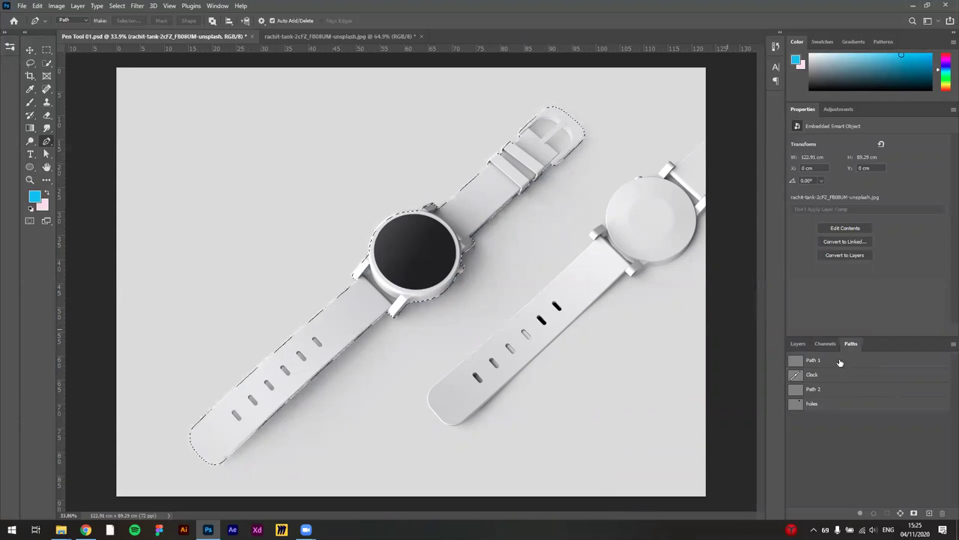
- Hide Layer 0 and Color Fill 1, and mask the placed photo layer to the watch selection, adding a vector mask too
click(799, 345)
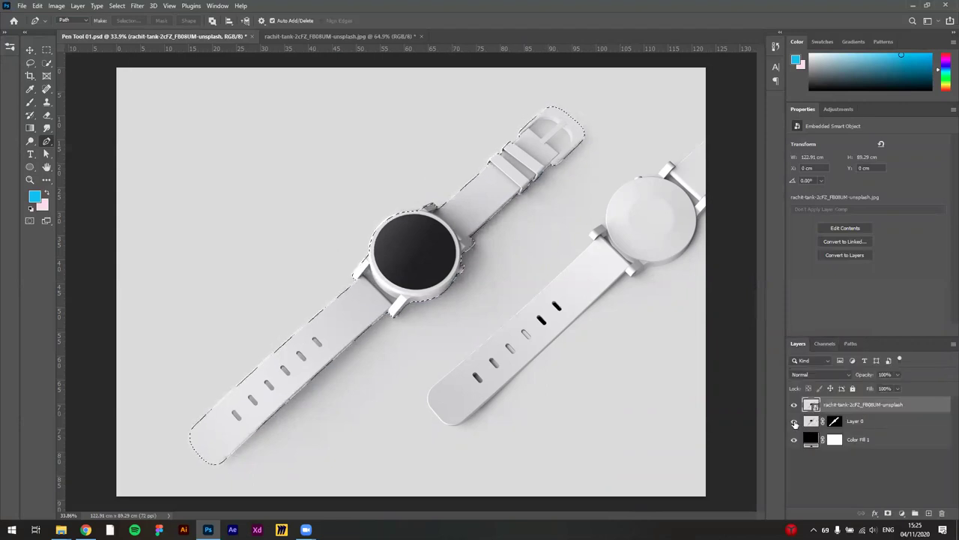
drag(795, 422, 795, 440)
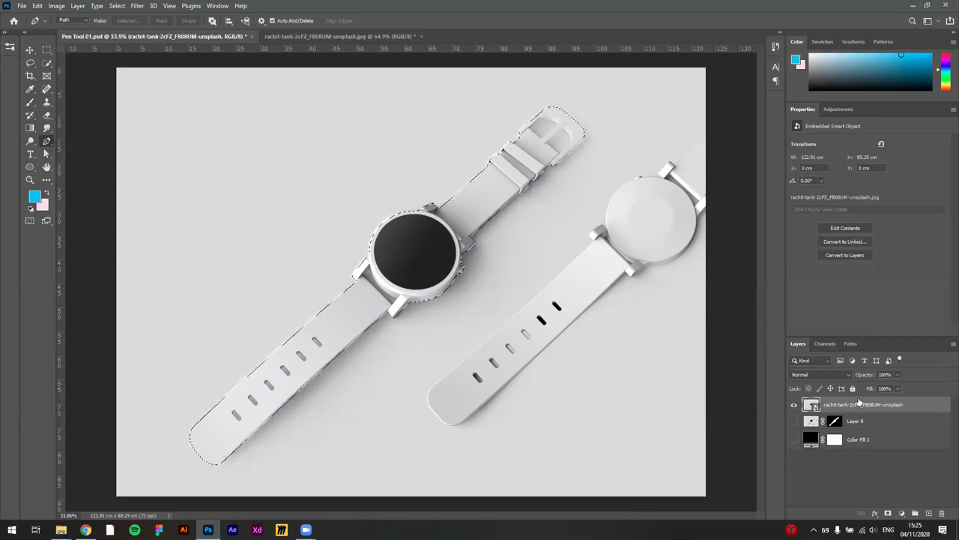
click(888, 515)
click(888, 515)
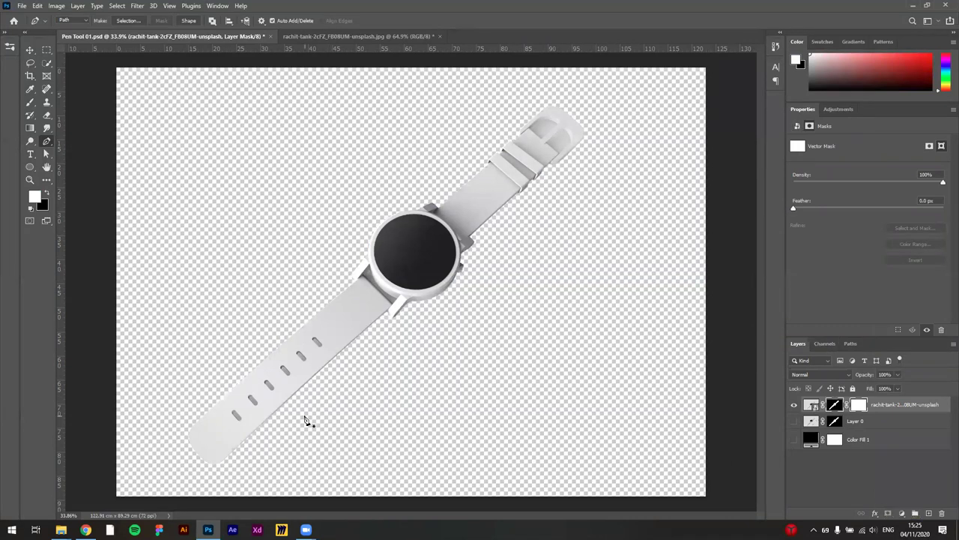
- Load the holes path as a selection of the two buckle openings and return to the placed photo's layer mask
scroll(332, 338, up, 5)
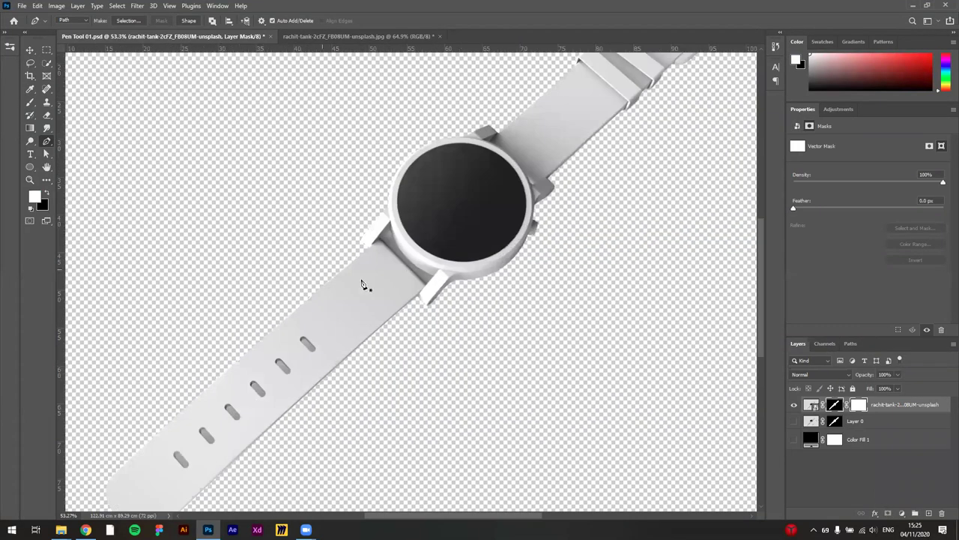
scroll(354, 345, up, 5)
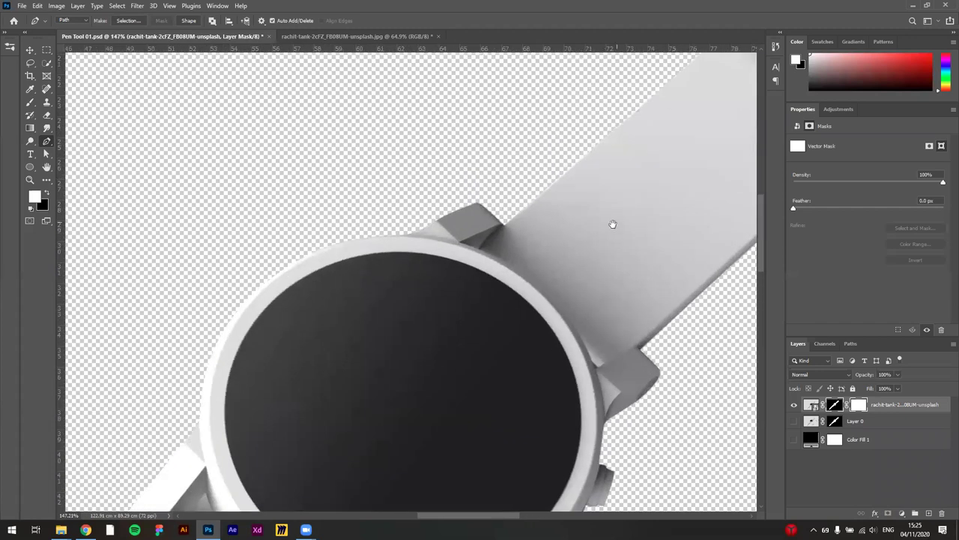
scroll(413, 430, up, 5)
scroll(413, 431, right, 5)
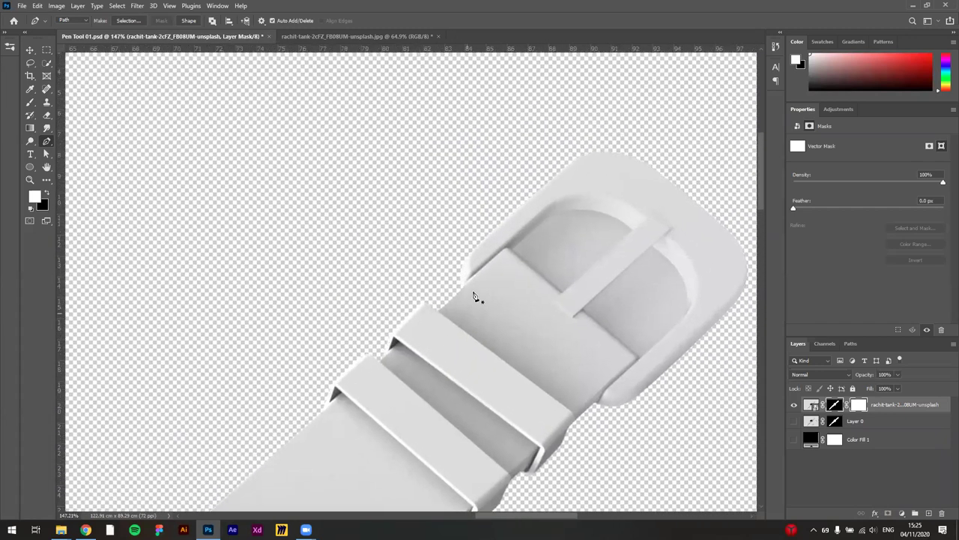
scroll(550, 397, down, 8)
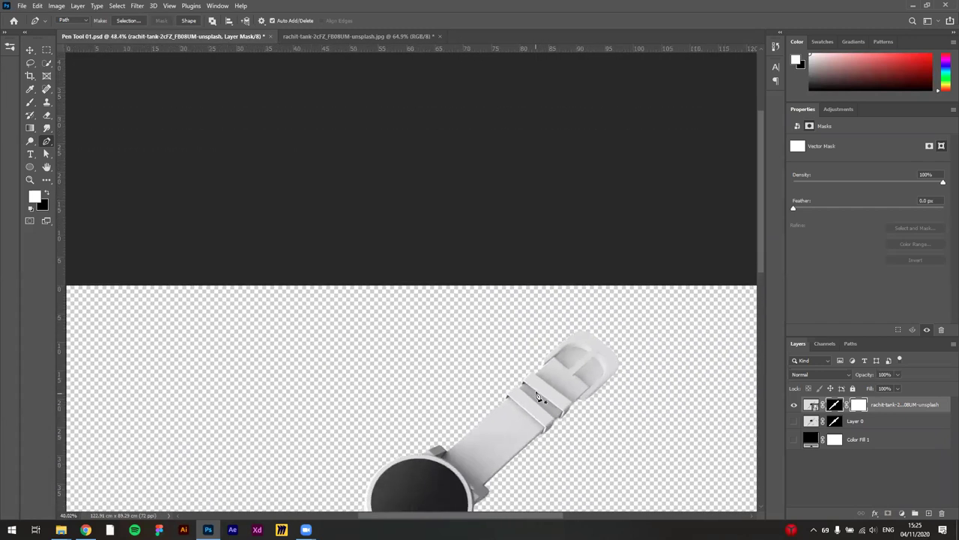
scroll(486, 270, up, 3)
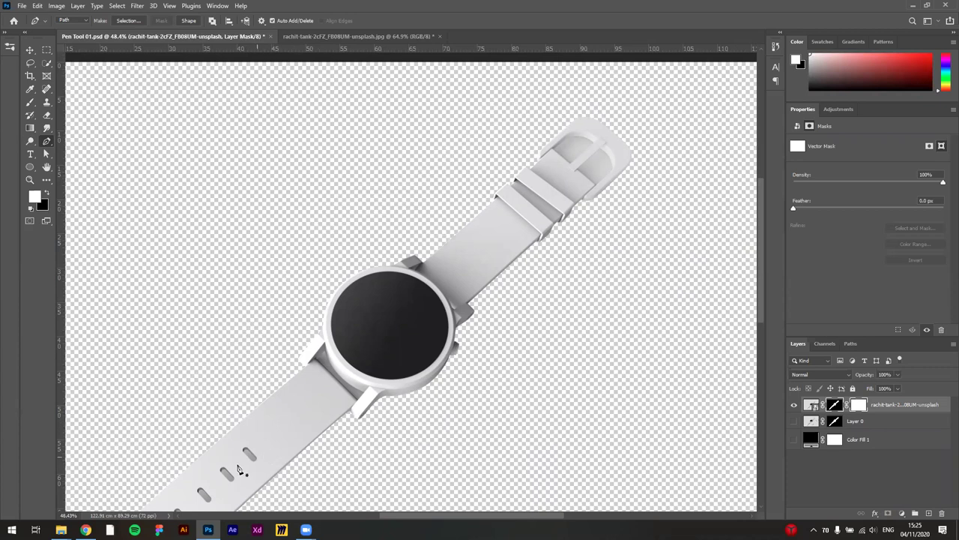
click(847, 342)
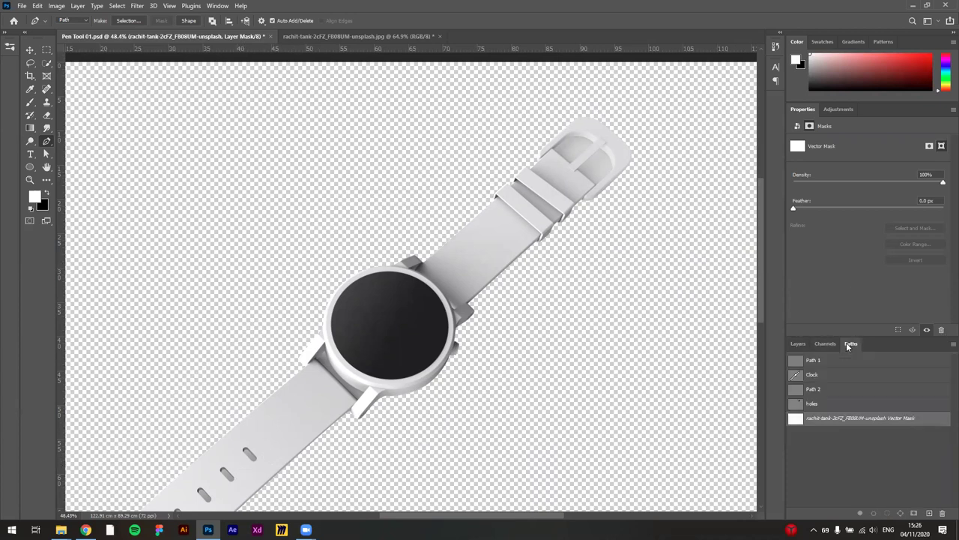
click(822, 404)
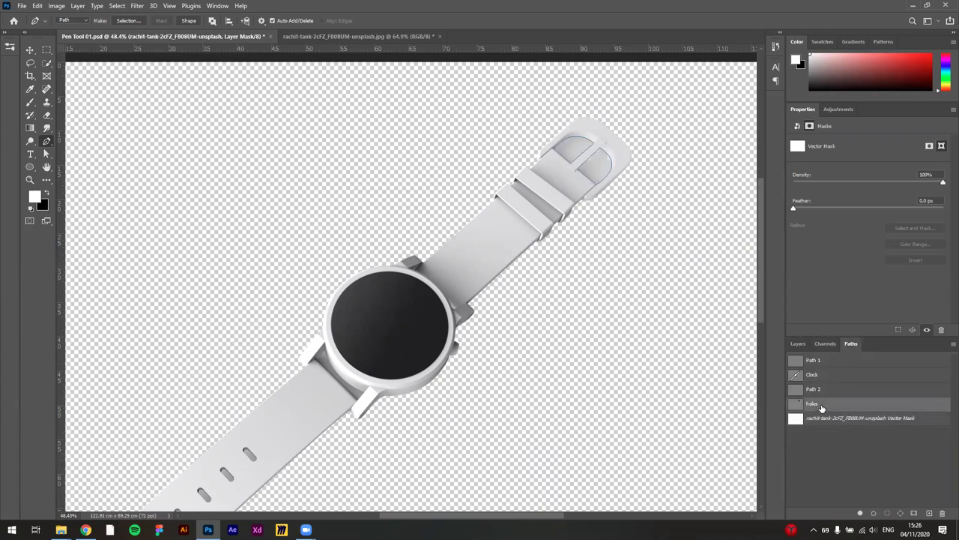
scroll(625, 120, up, 4)
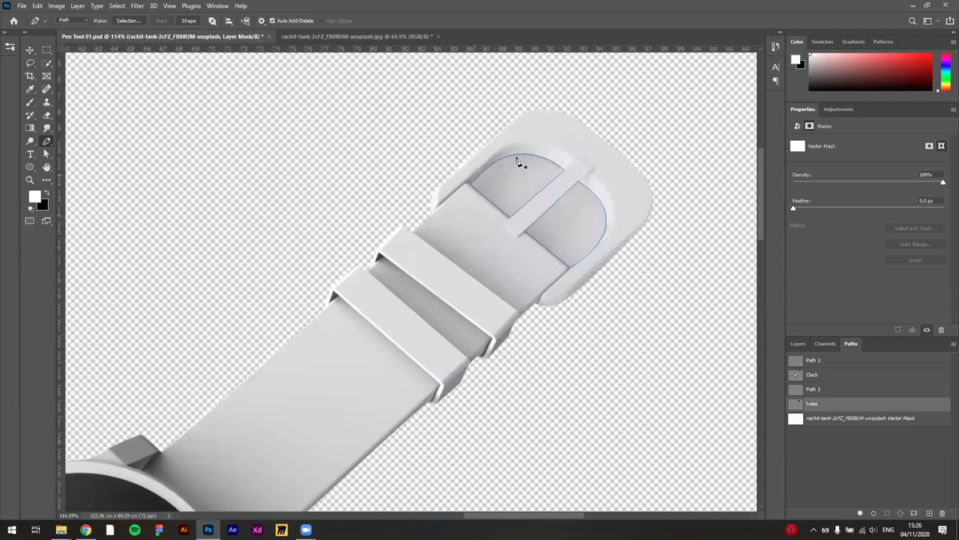
scroll(609, 246, down, 3)
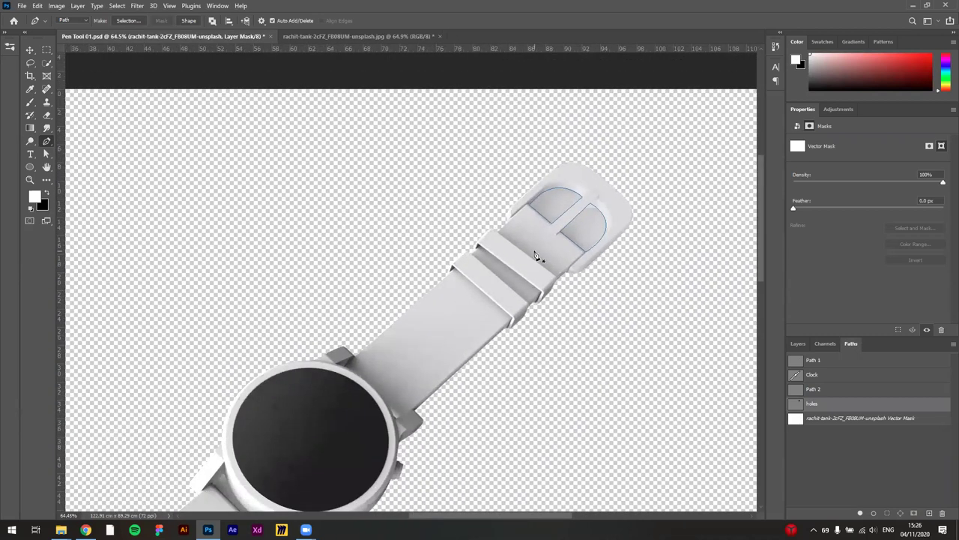
key(ctrl+Return)
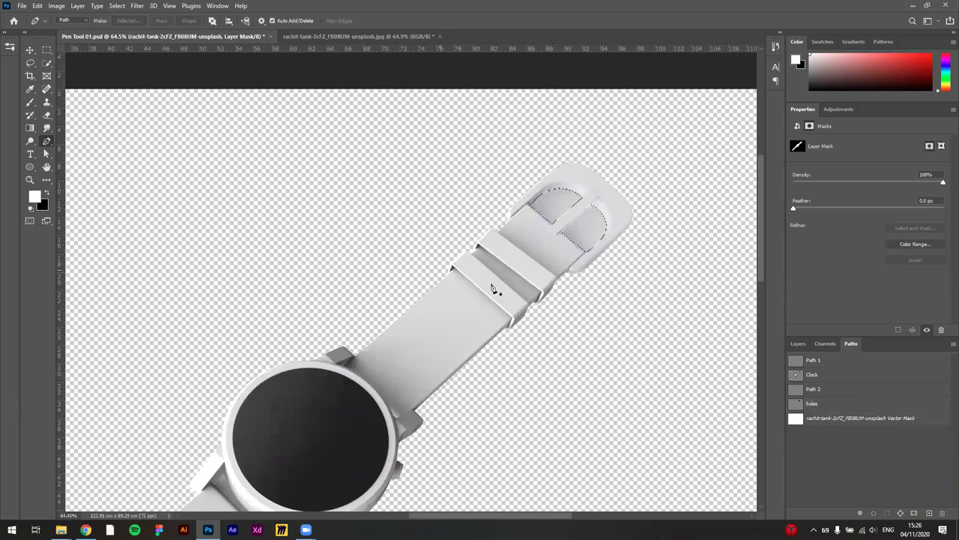
click(797, 343)
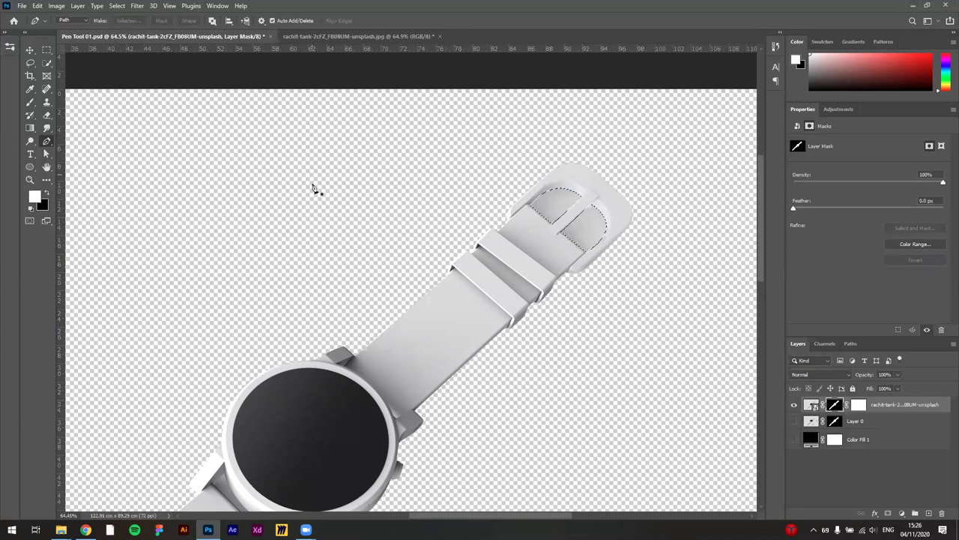
- Try clearing the selected buckle openings on the layer mask with a black brush and the Eraser
key(b)
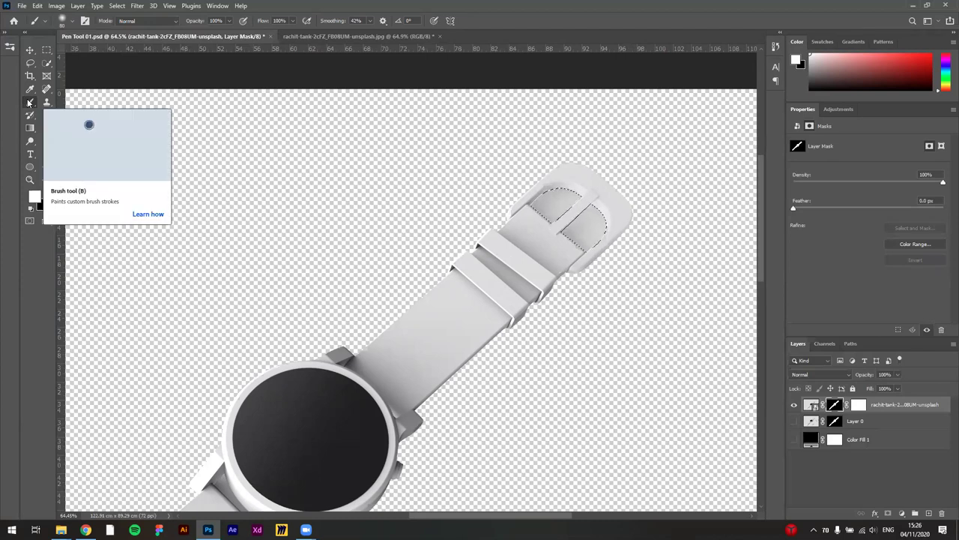
click(45, 191)
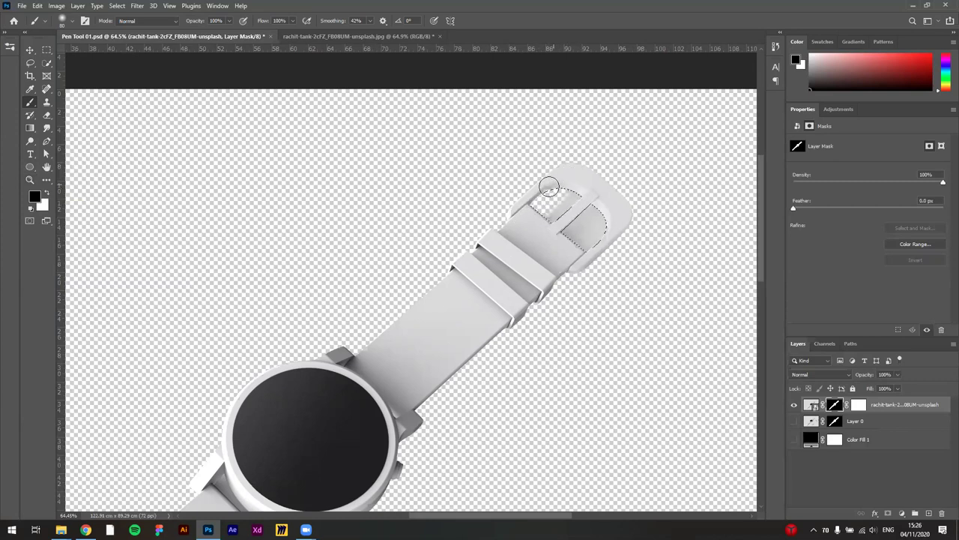
key(e)
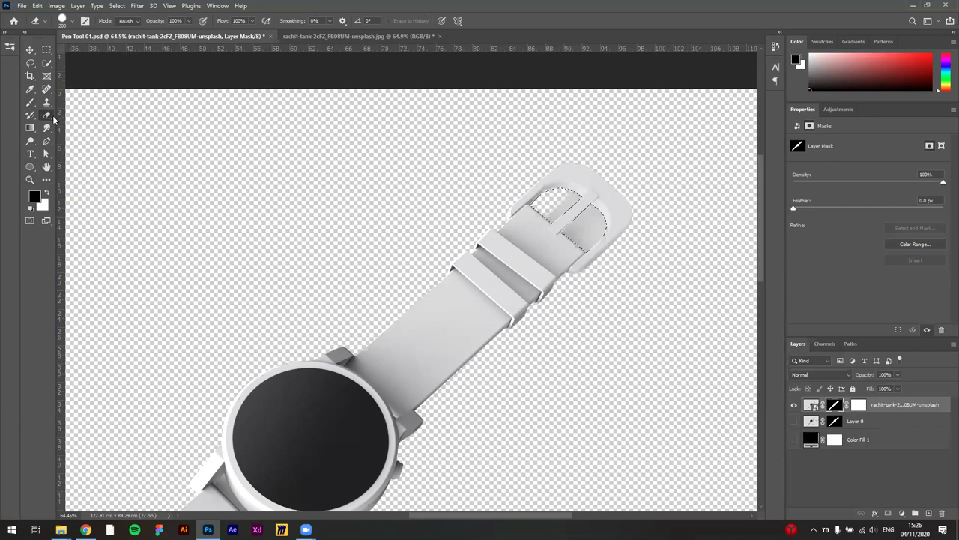
key(x)
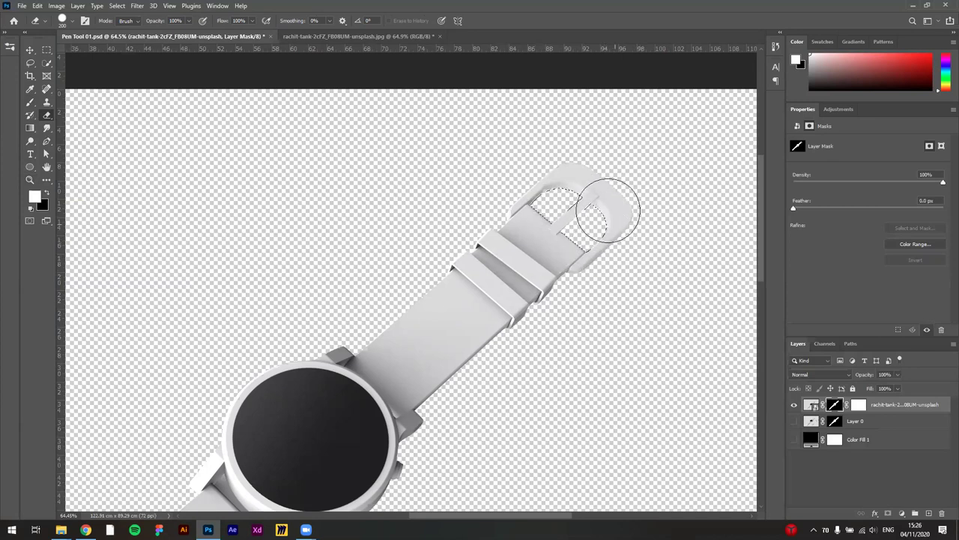
alt+scroll(407, 240, down, 3)
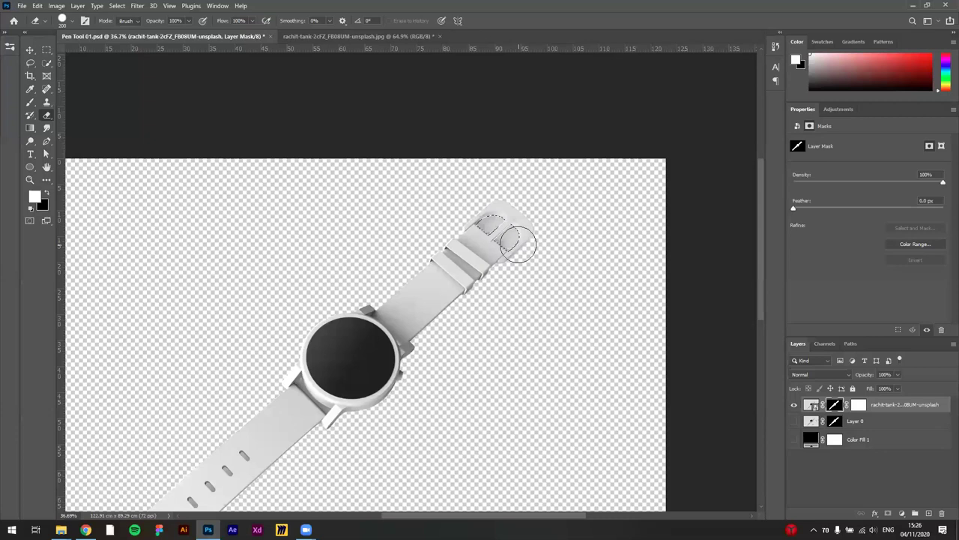
- Paint both selected buckle openings out of the layer mask in black with the Hard Round brush
key(b)
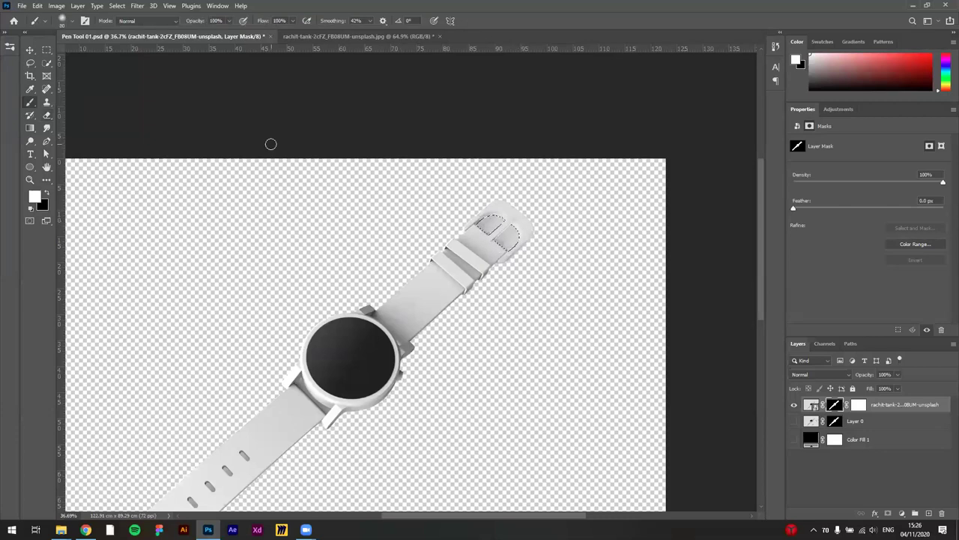
click(72, 21)
click(47, 187)
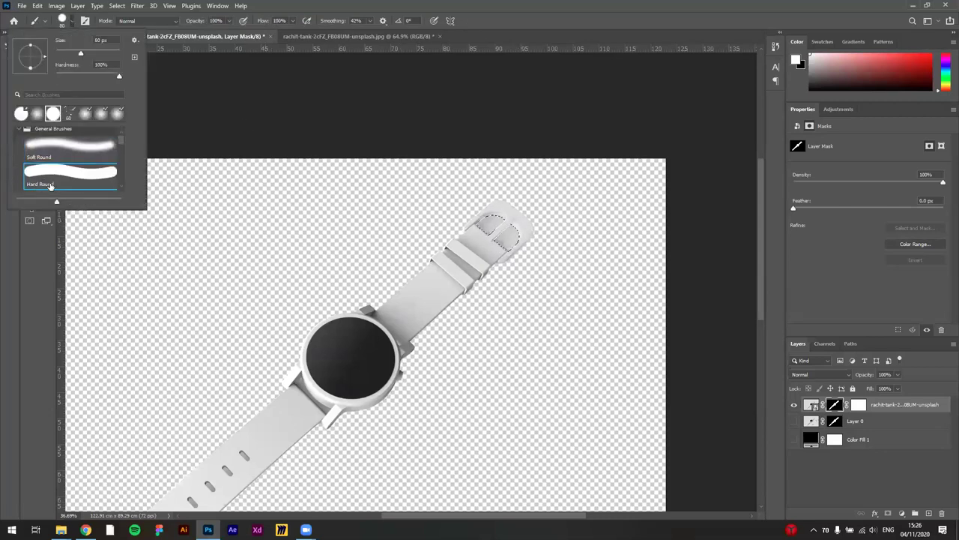
click(473, 217)
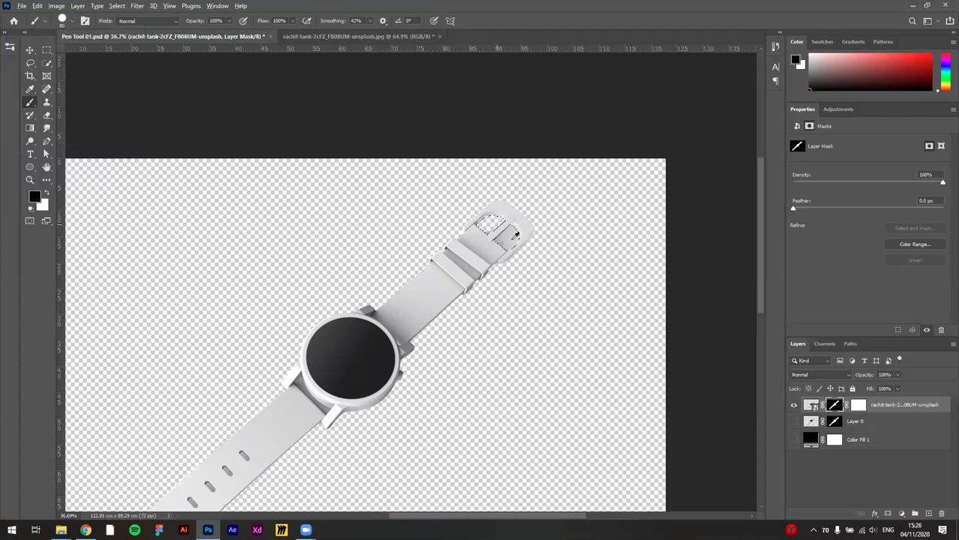
scroll(506, 221, up, 5)
mouse_move(460, 236)
mouse_down()
mouse_move(495, 209)
mouse_move(484, 195)
mouse_move(422, 218)
mouse_move(532, 207)
mouse_move(484, 270)
mouse_move(478, 250)
mouse_move(508, 271)
mouse_move(541, 219)
mouse_move(514, 268)
mouse_up()
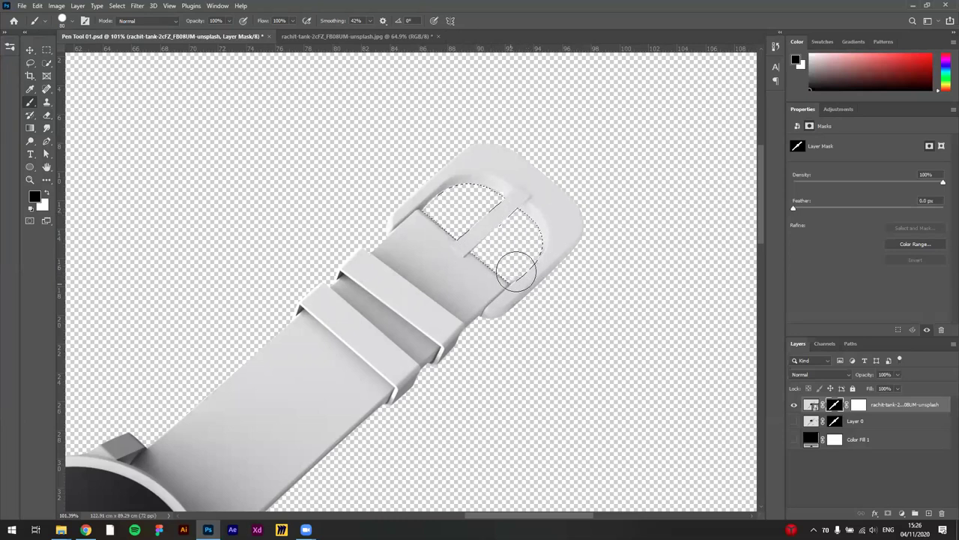
- Clear the selection around the buckle openings and bring the strap's adjustment holes into view
scroll(390, 255, down, 6)
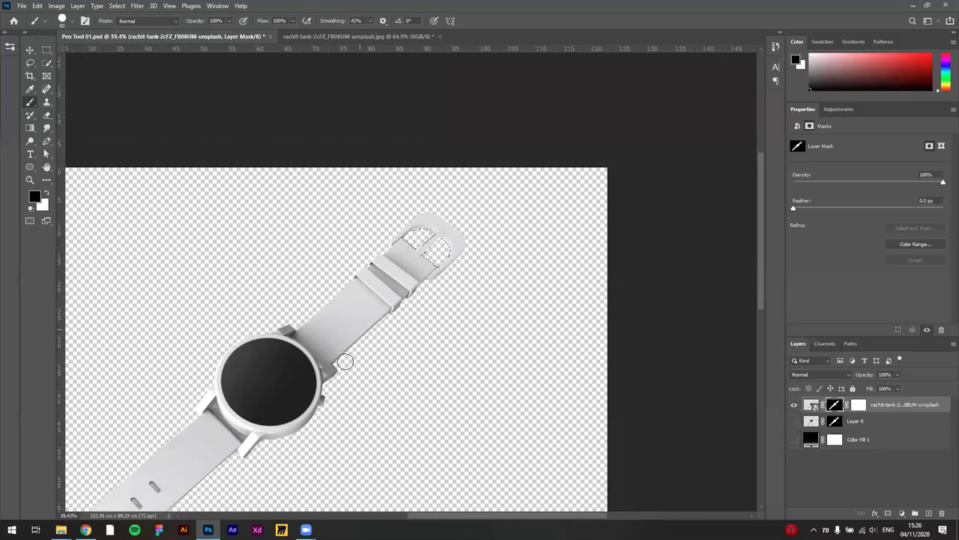
scroll(345, 361, up, 2)
scroll(292, 403, up, 1)
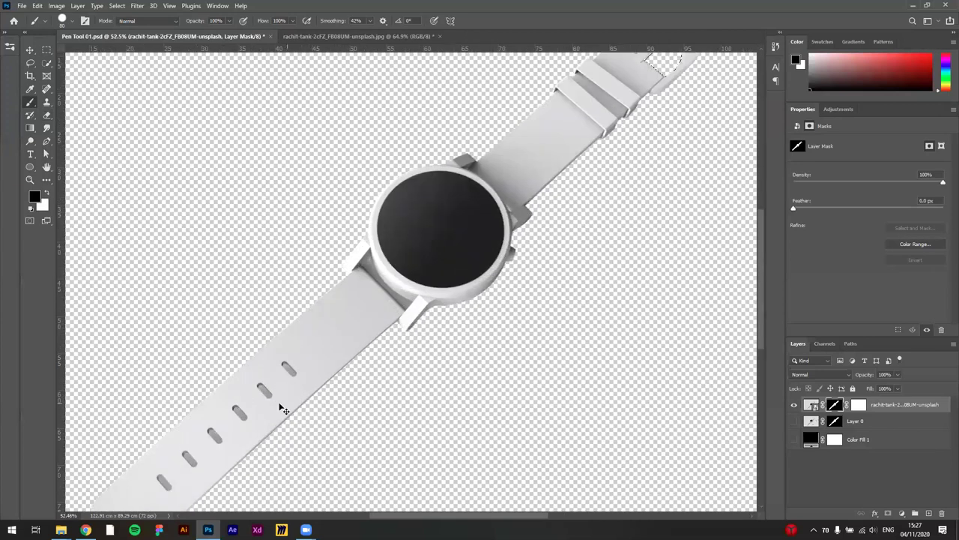
drag(281, 386, 400, 324)
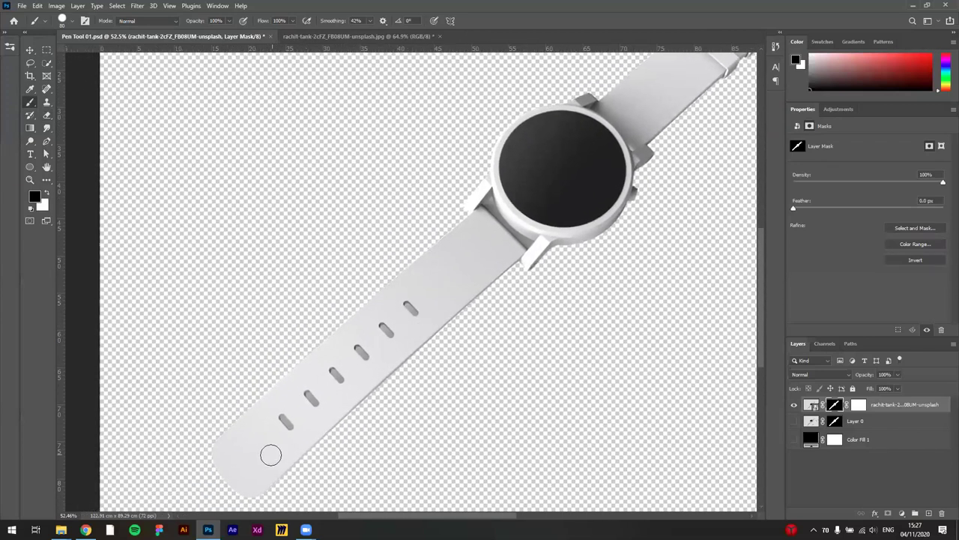
- Select the six adjustment holes in the lower strap using the Quick Selection tool with the brush size reduced to 10
key(w)
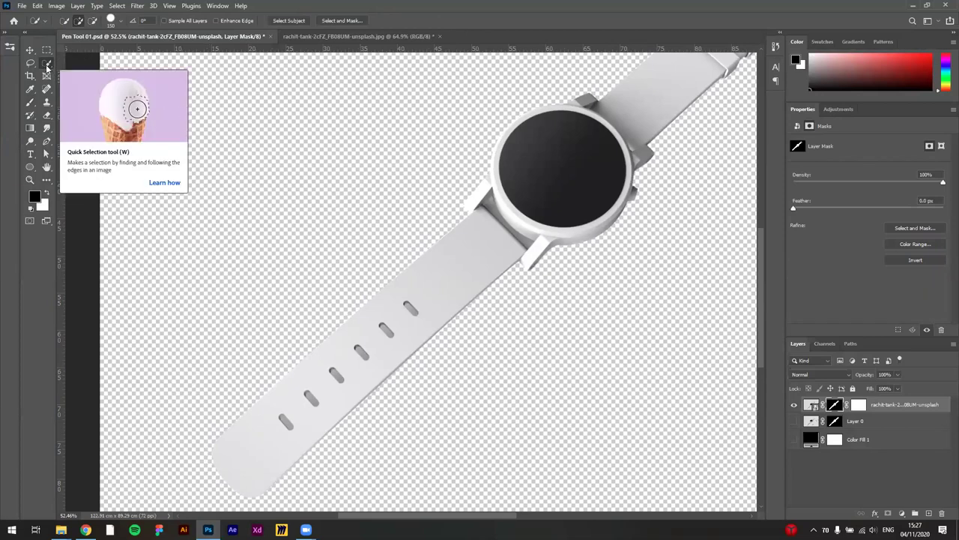
scroll(439, 344, up, 1)
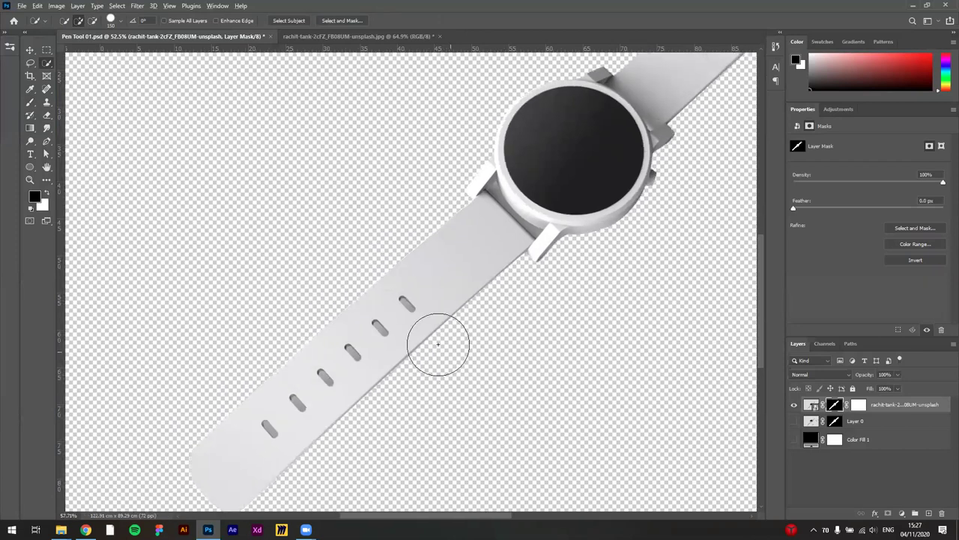
scroll(439, 345, up, 8)
key(bracketleft)
key(bracketleft)
key(bracketleft)
key(bracketleft)
key(bracketleft)
key(bracketleft)
key(bracketleft)
key(bracketleft)
key(bracketleft)
key(bracketleft)
key(bracketleft)
key(bracketleft)
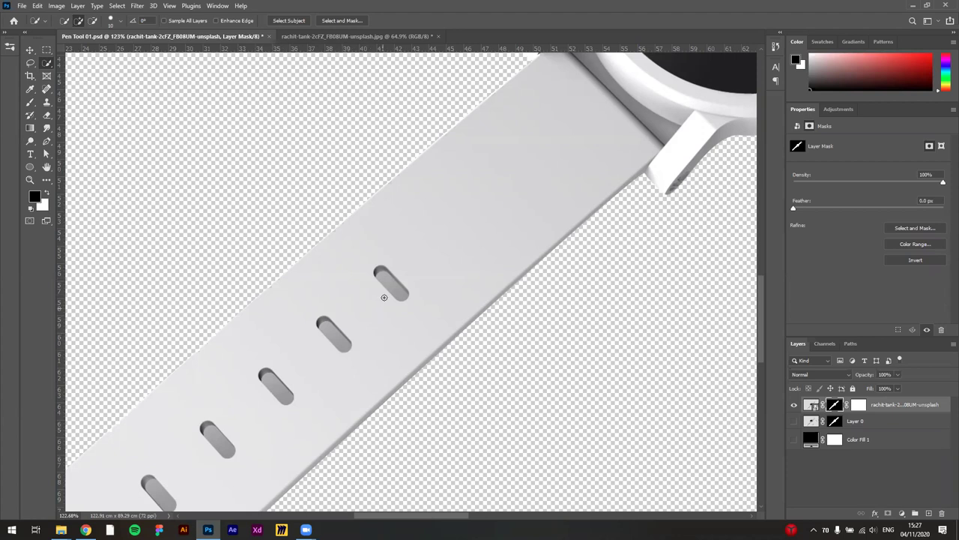
click(386, 282)
click(334, 336)
click(284, 378)
click(225, 435)
click(161, 497)
scroll(210, 381, down, 3)
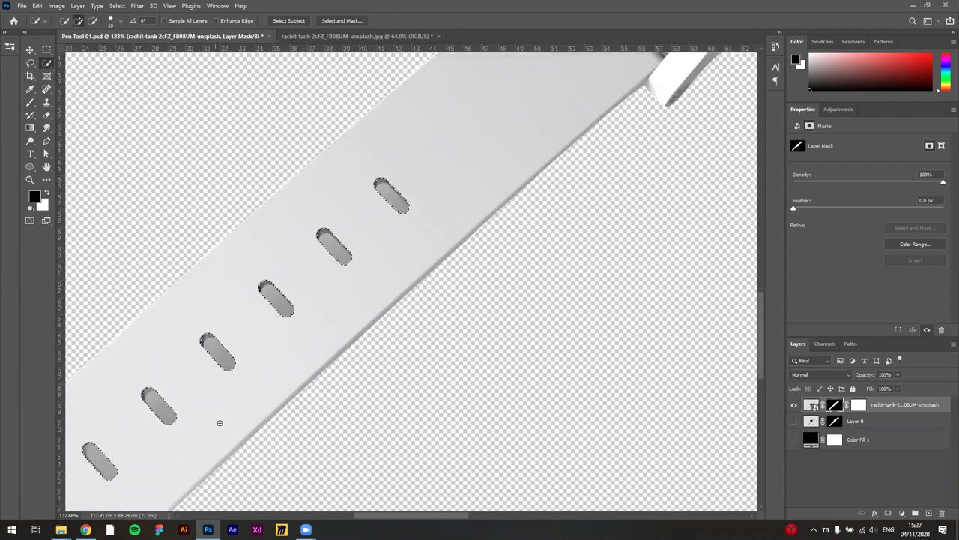
- Paint the six selected strap holes out of the layer mask in black with the Brush and clear the selection
scroll(220, 422, down, 3)
key(alt)
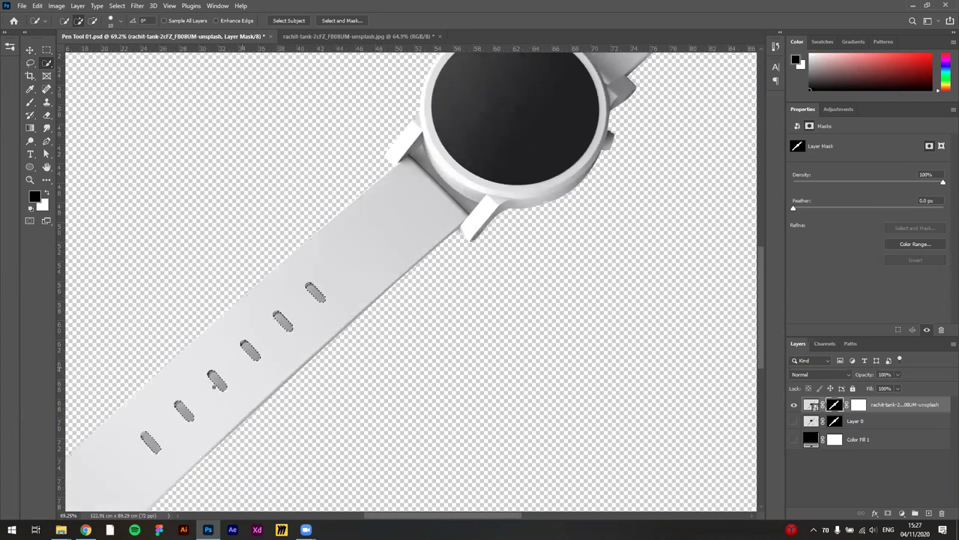
key(b)
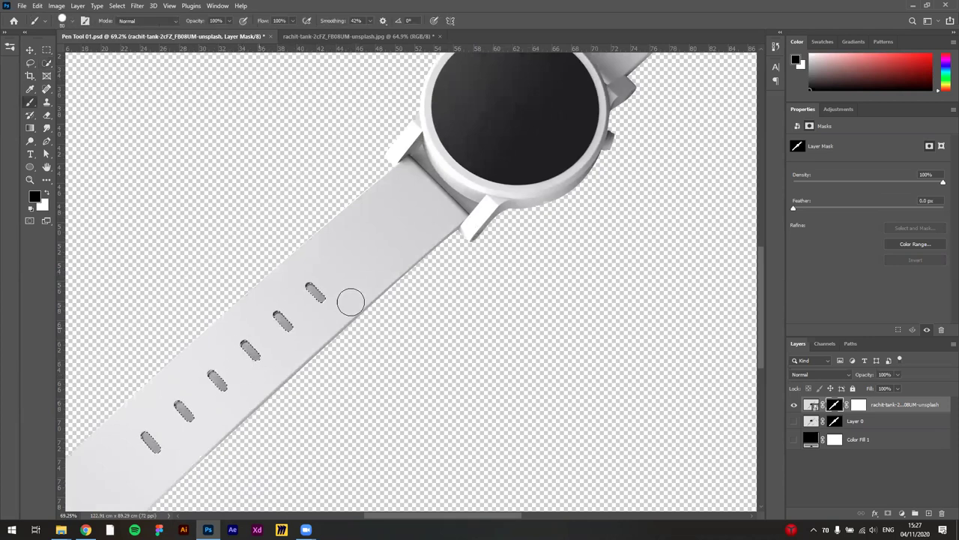
mouse_move(311, 298)
mouse_down()
mouse_move(289, 324)
mouse_move(274, 319)
mouse_move(284, 346)
mouse_move(286, 331)
mouse_move(254, 354)
mouse_move(242, 353)
mouse_move(245, 344)
mouse_move(231, 376)
mouse_move(206, 376)
mouse_move(225, 396)
mouse_move(201, 415)
mouse_move(178, 402)
mouse_move(187, 427)
mouse_move(168, 444)
mouse_move(145, 447)
mouse_up()
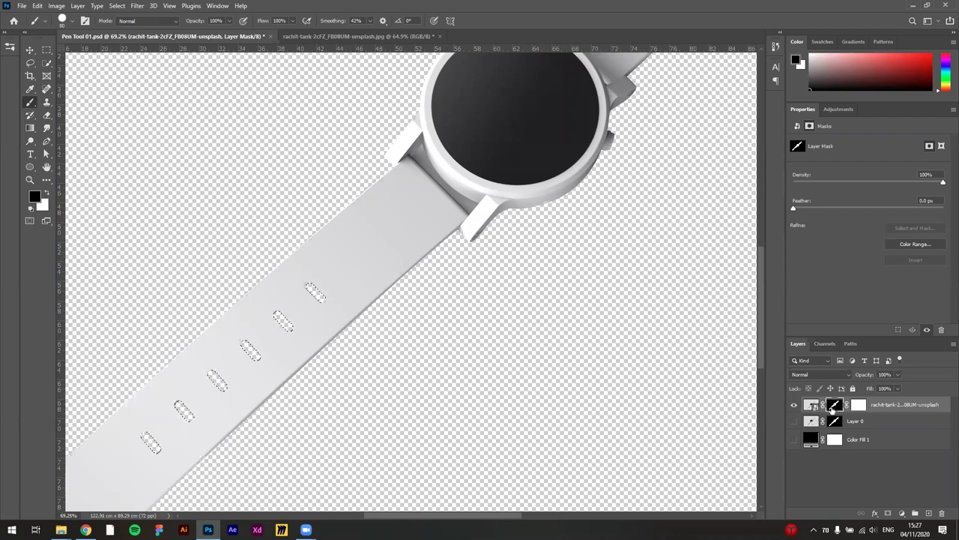
key(ctrl+0)
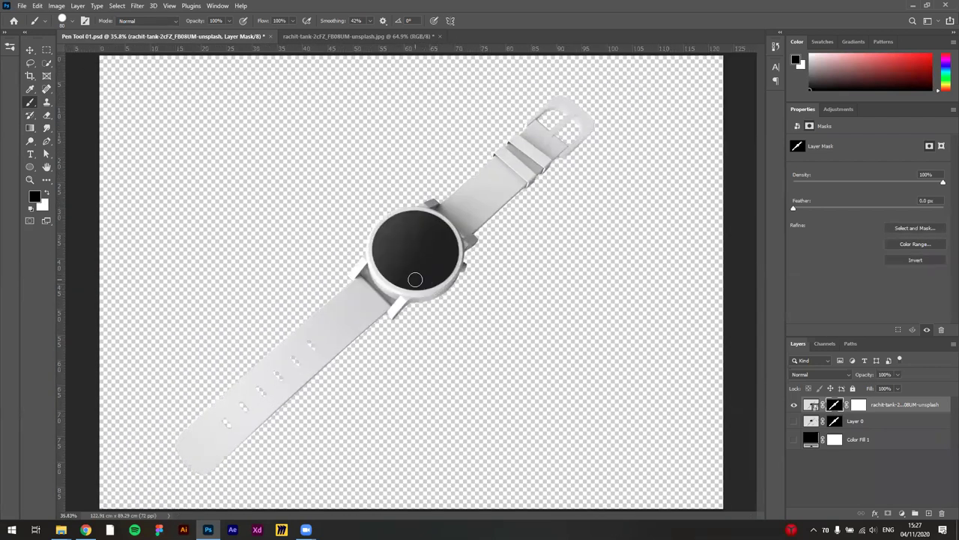
- Show the black Color Fill 1 layer behind the watch to check the finished cutout
key(v)
click(794, 439)
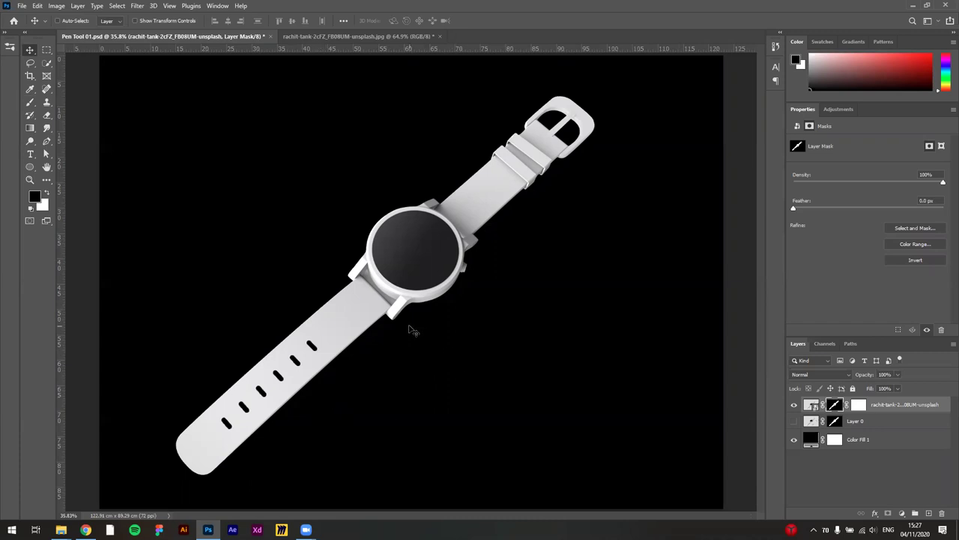
scroll(337, 353, up, 3)
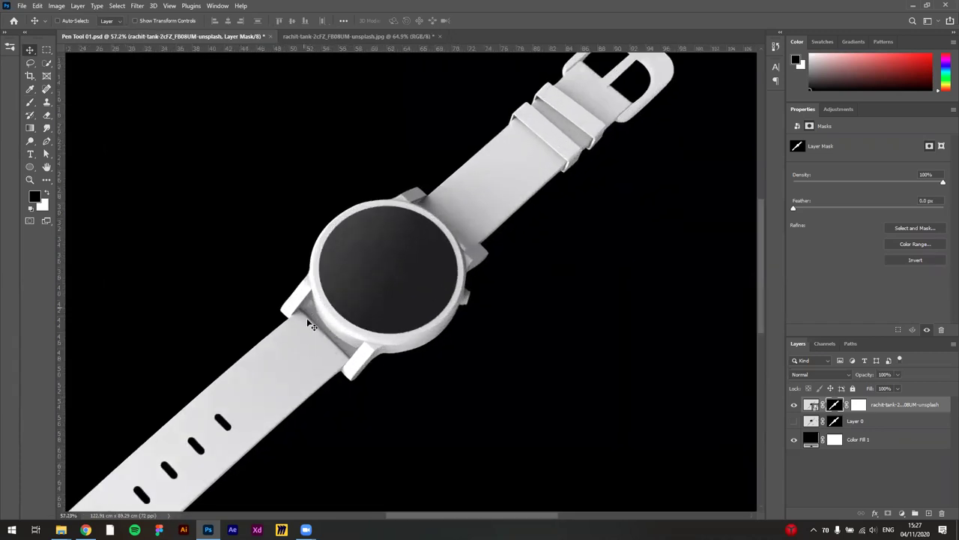
scroll(346, 357, down, 2)
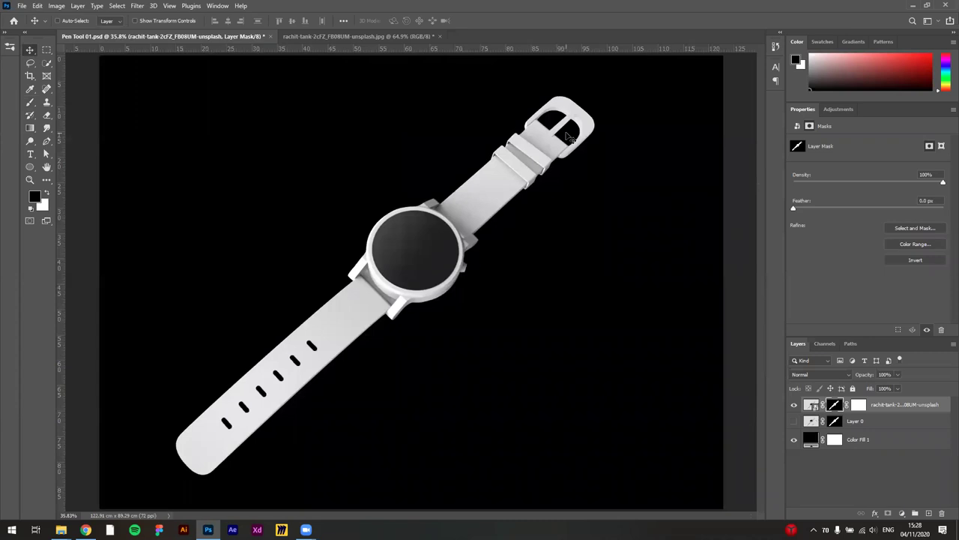
scroll(569, 137, down, 2)
scroll(638, 300, up, 1)
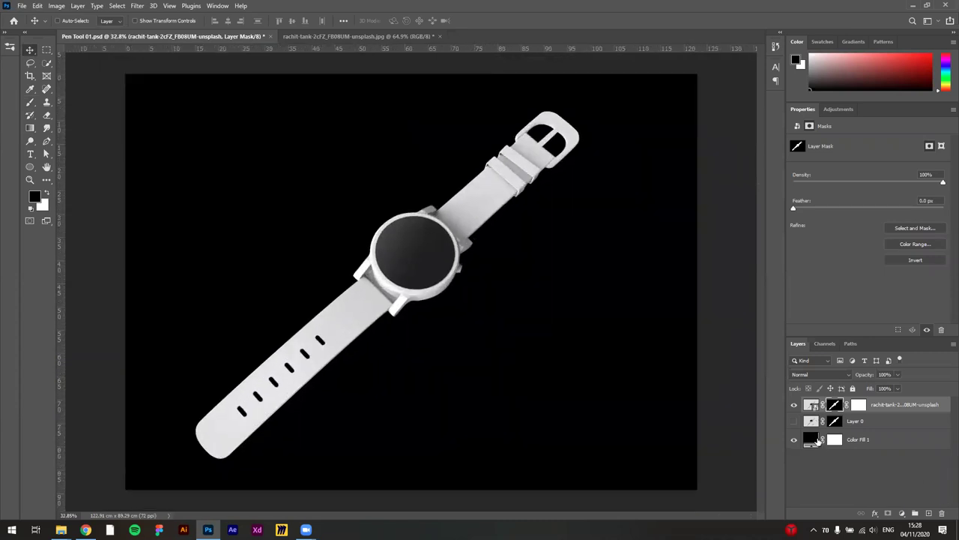
- Change the Color Fill 1 background from black to a muted olive green
double_click(816, 440)
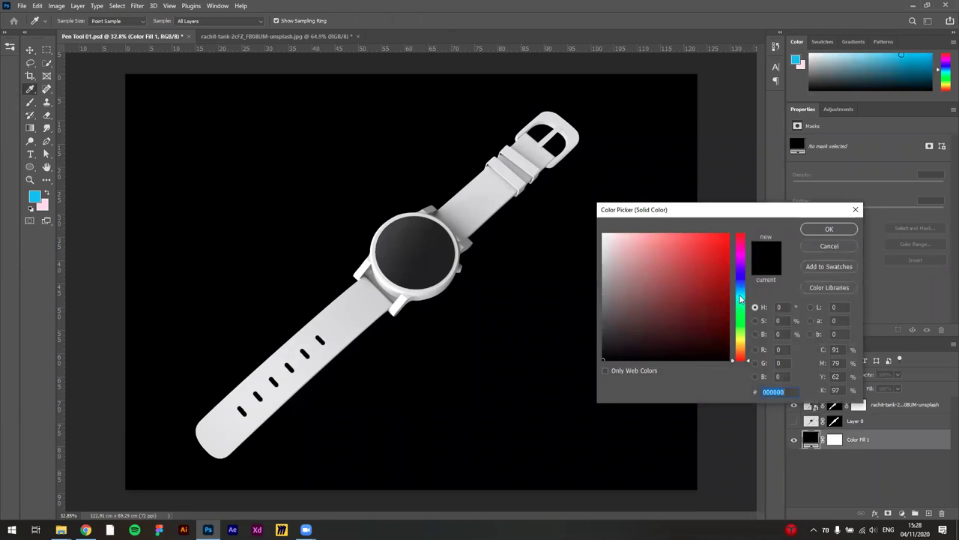
click(741, 299)
click(689, 239)
click(718, 288)
mouse_move(718, 289)
mouse_down()
mouse_move(698, 311)
mouse_move(709, 342)
mouse_move(640, 323)
mouse_move(624, 297)
mouse_up()
drag(744, 307, 736, 338)
mouse_move(630, 297)
mouse_down()
mouse_move(645, 253)
mouse_move(627, 302)
mouse_up()
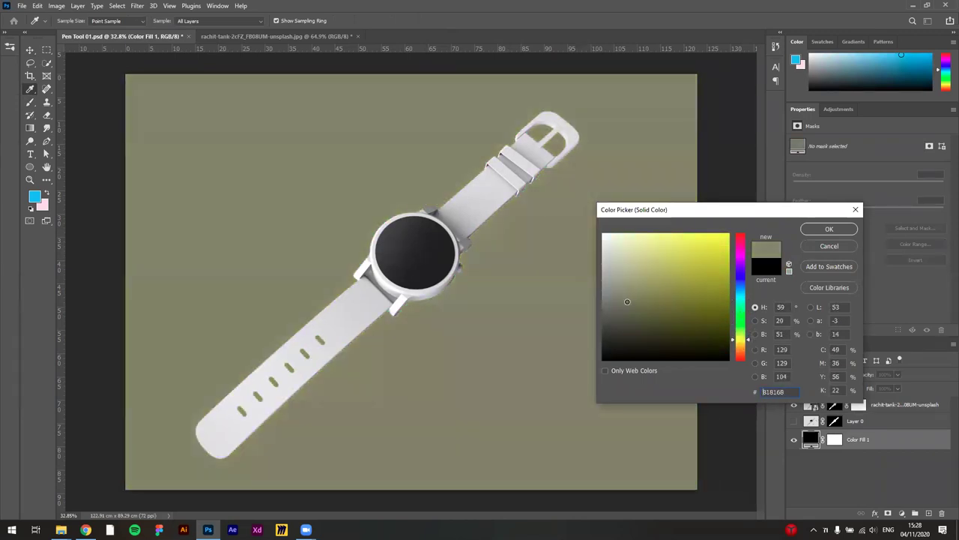
click(829, 229)
- Examine the cutout edges around the buckle, watch case, lugs and strap holes against the olive background
drag(369, 222, 621, 178)
drag(634, 129, 373, 226)
drag(599, 63, 372, 158)
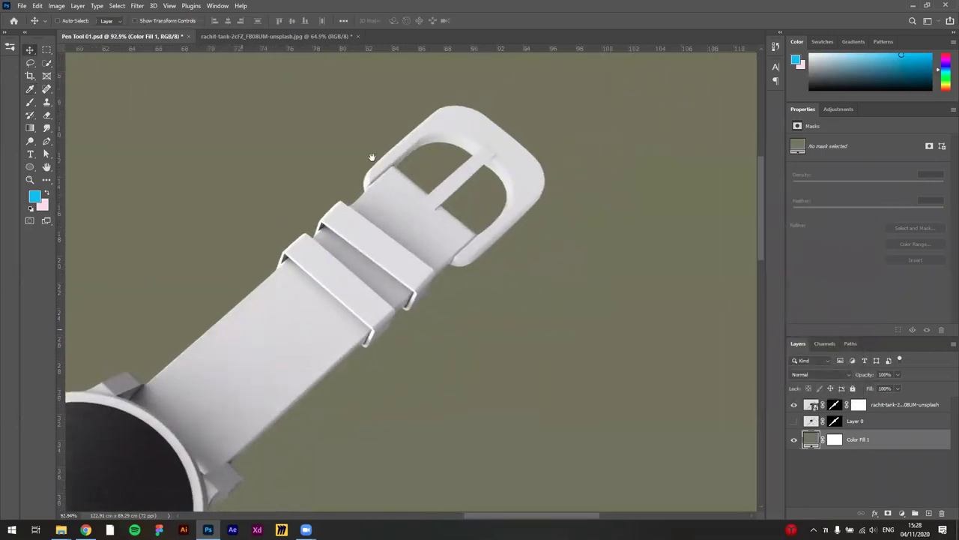
drag(347, 428, 634, 195)
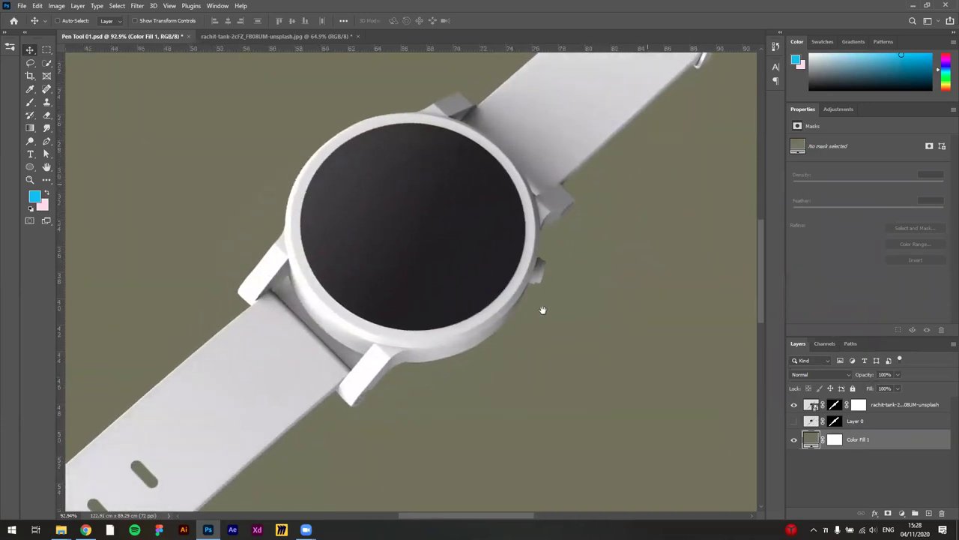
drag(542, 310, 582, 278)
drag(392, 338, 580, 215)
scroll(580, 216, down, 6)
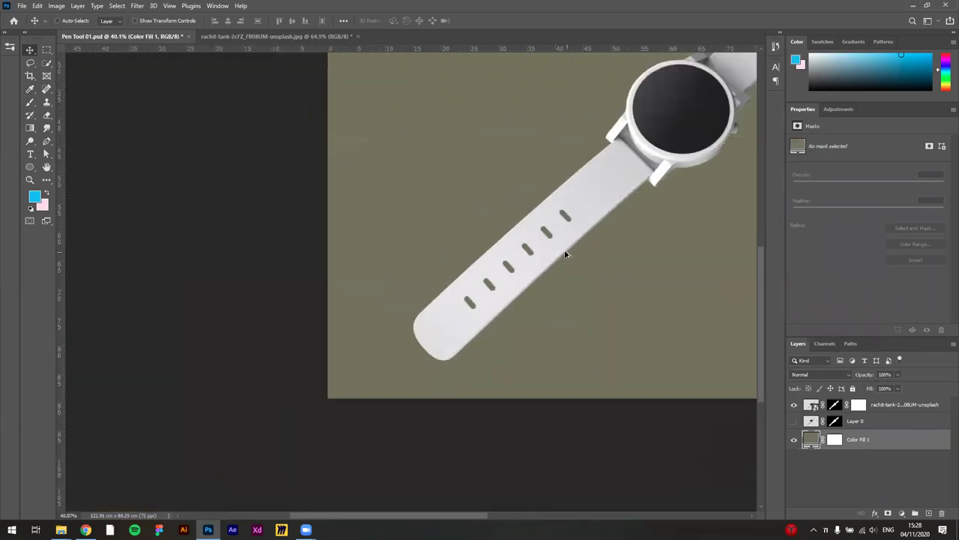
scroll(461, 288, up, 1)
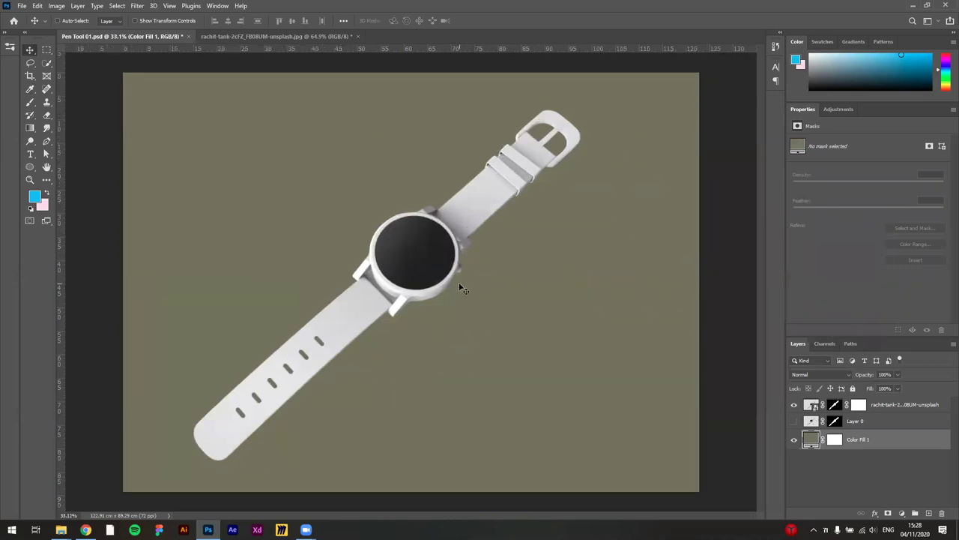
scroll(462, 289, up, 1)
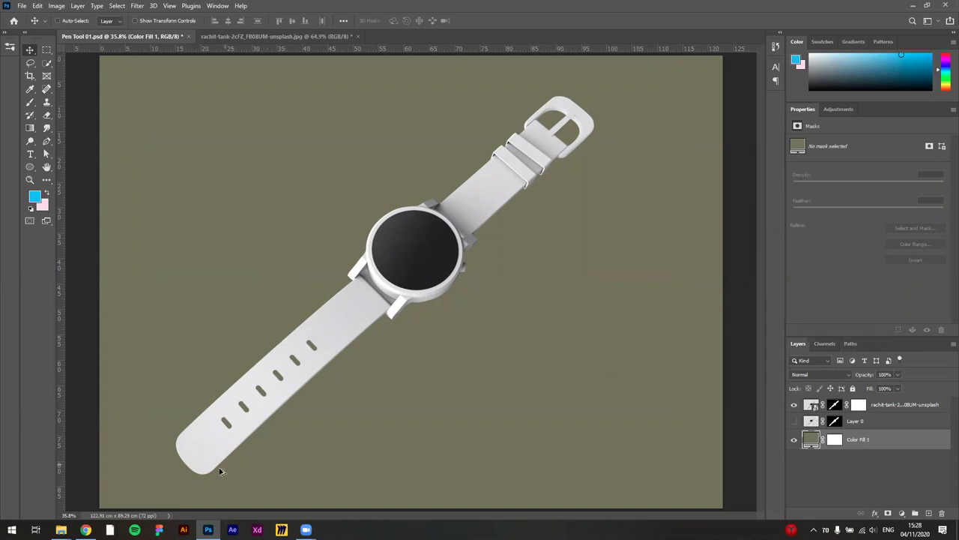
scroll(219, 471, up, 3)
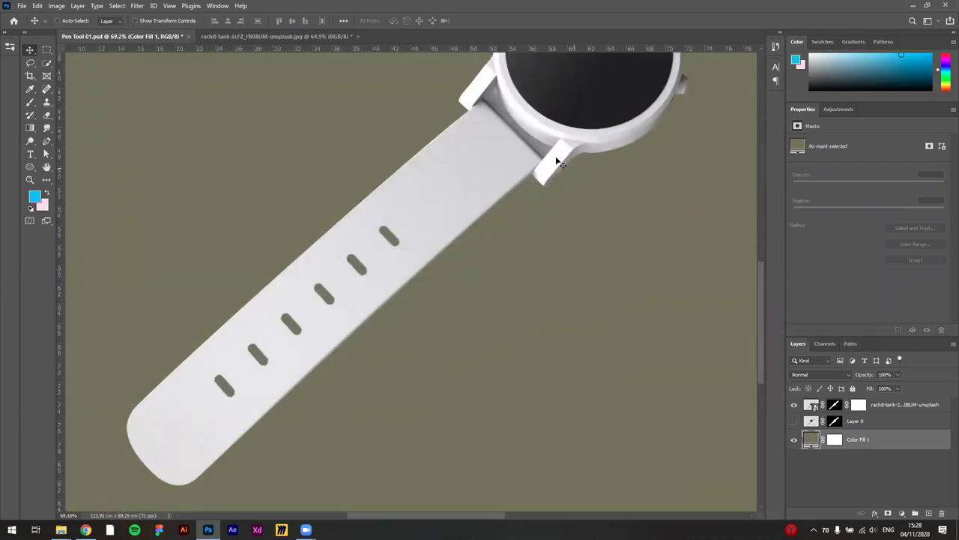
scroll(514, 227, down, 3)
drag(630, 210, 522, 299)
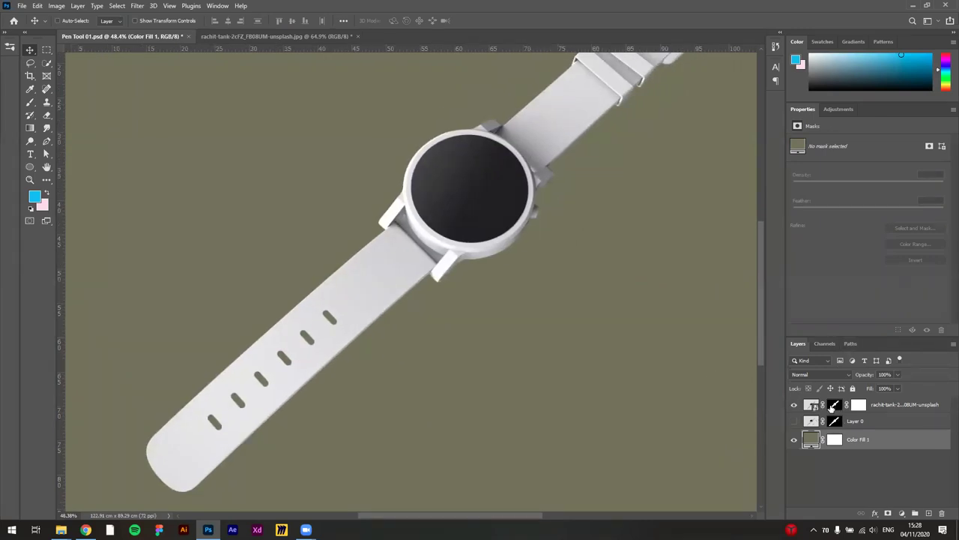
- Delete both the layer mask and the vector mask from the watch photo layer
click(833, 405)
right_click(834, 405)
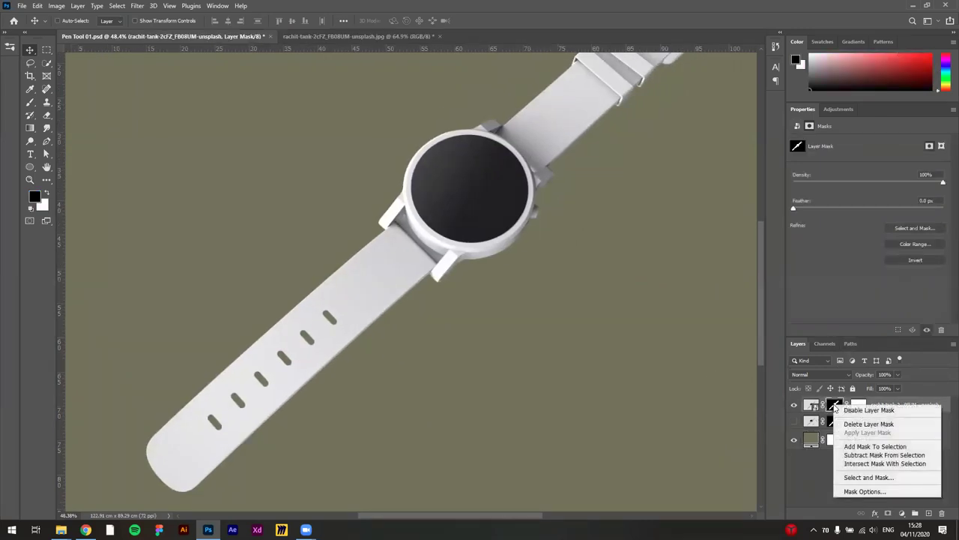
click(864, 425)
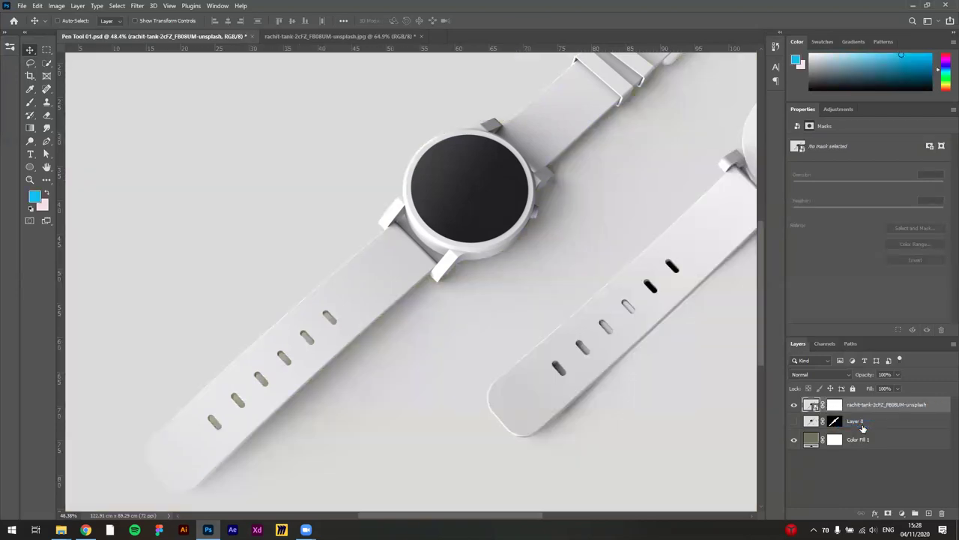
right_click(832, 407)
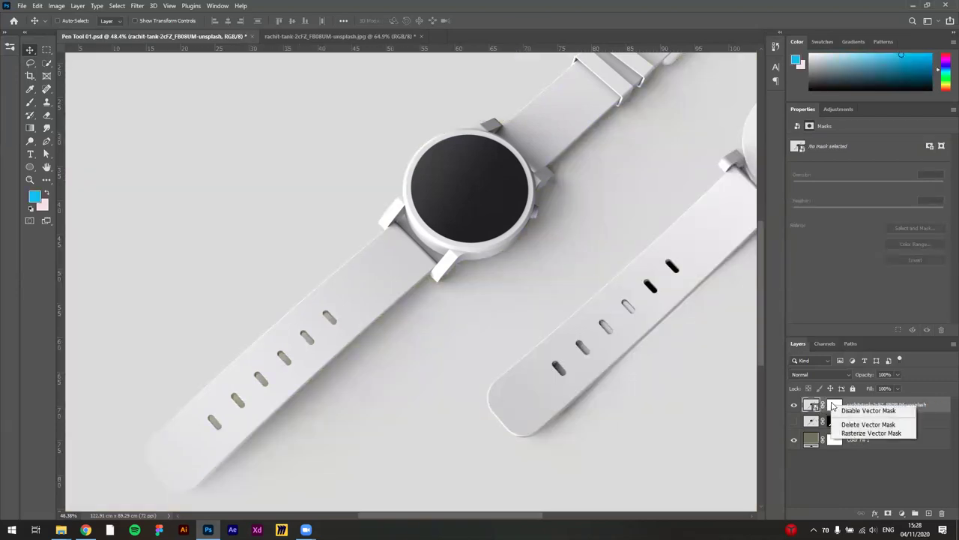
click(832, 407)
click(835, 407)
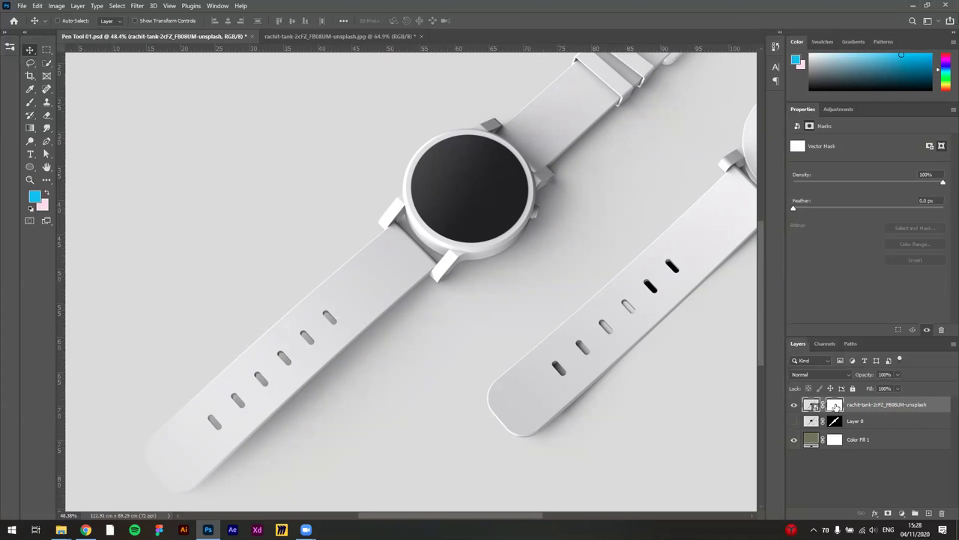
right_click(836, 409)
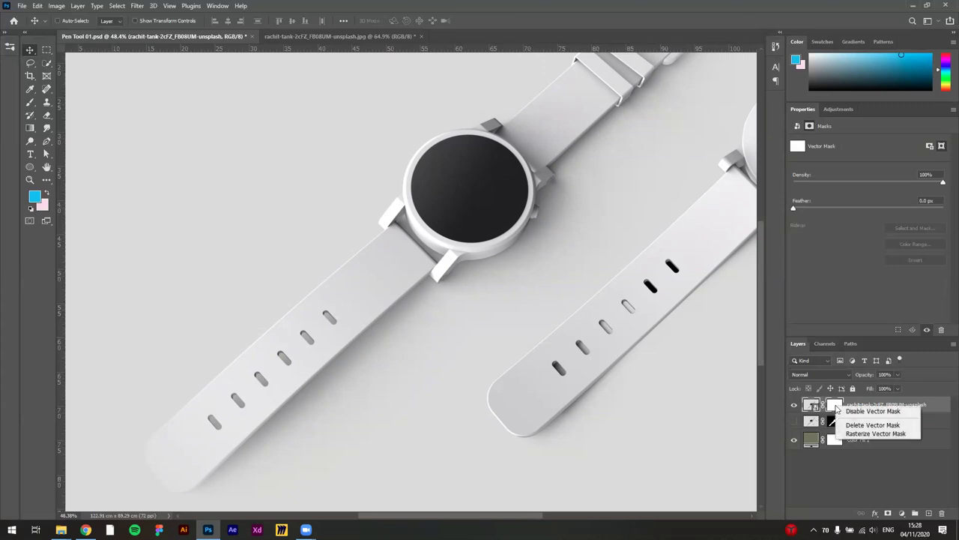
click(854, 425)
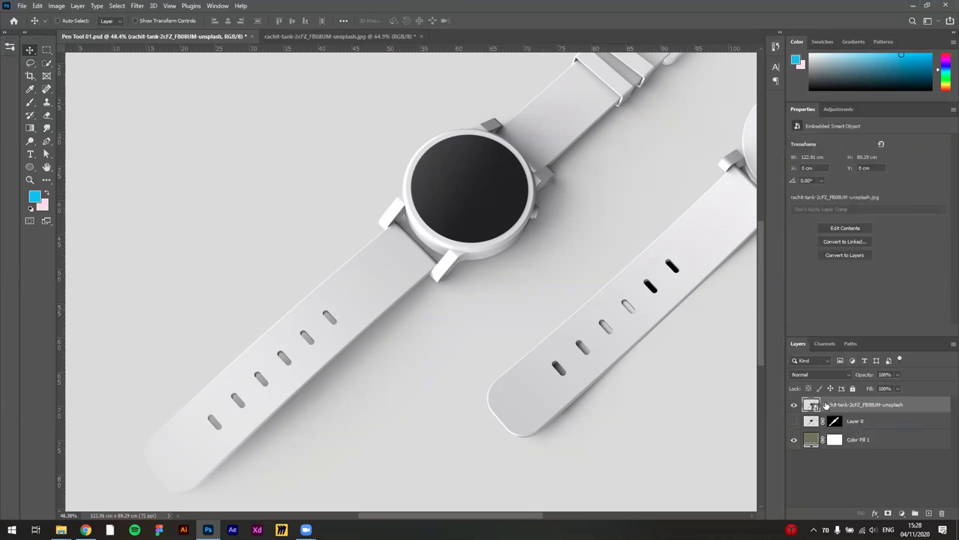
- Activate the saved Clock path and check its anchor points where the lower strap meets the lug
click(853, 344)
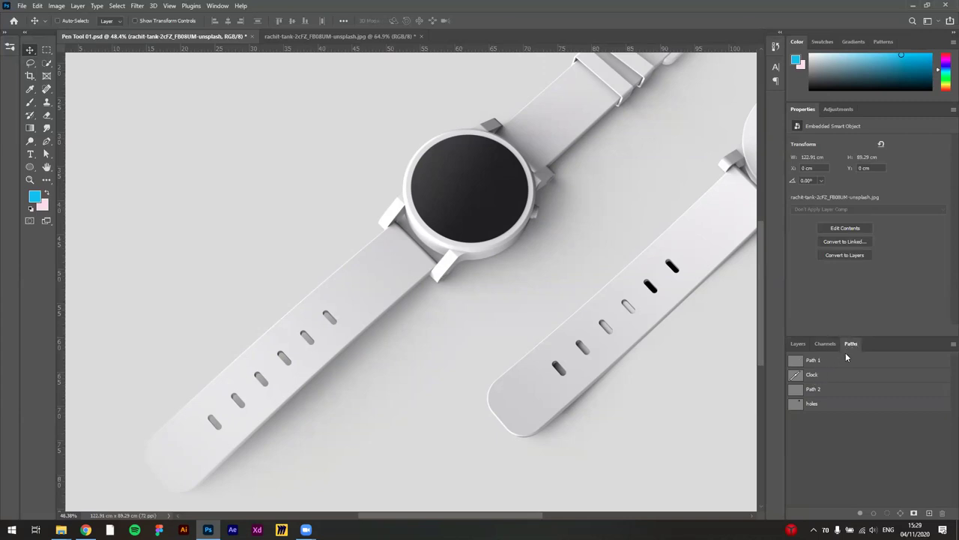
click(819, 377)
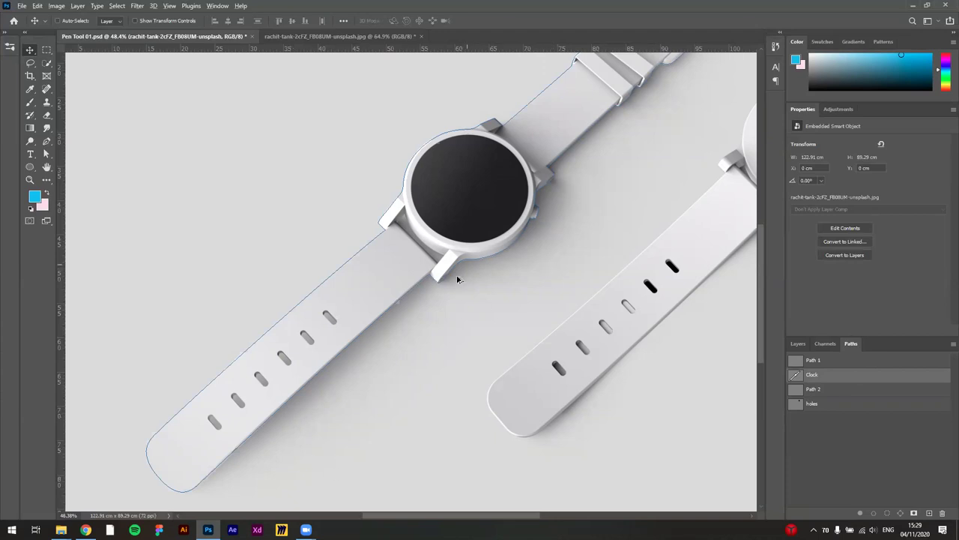
scroll(457, 275, up, 5)
click(46, 153)
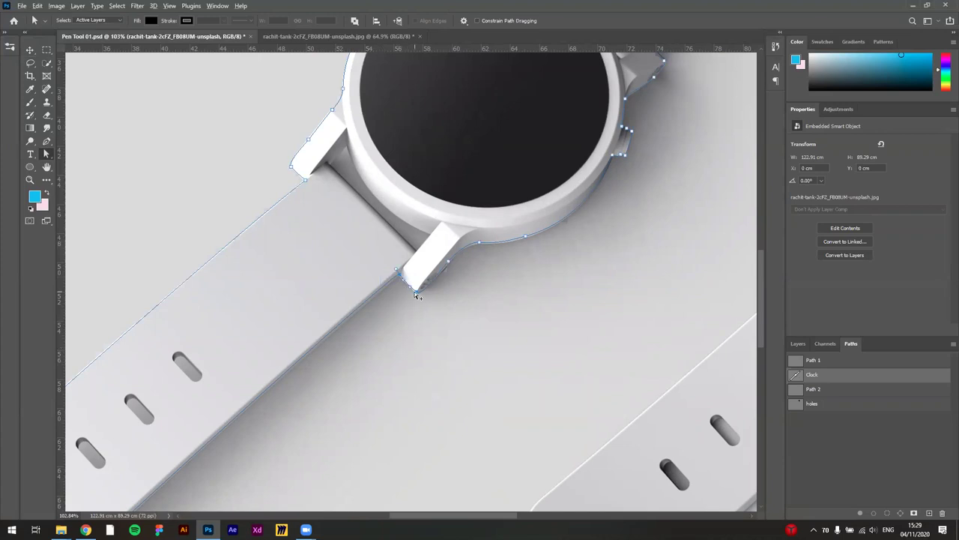
scroll(417, 294, up, 7)
drag(390, 258, 390, 261)
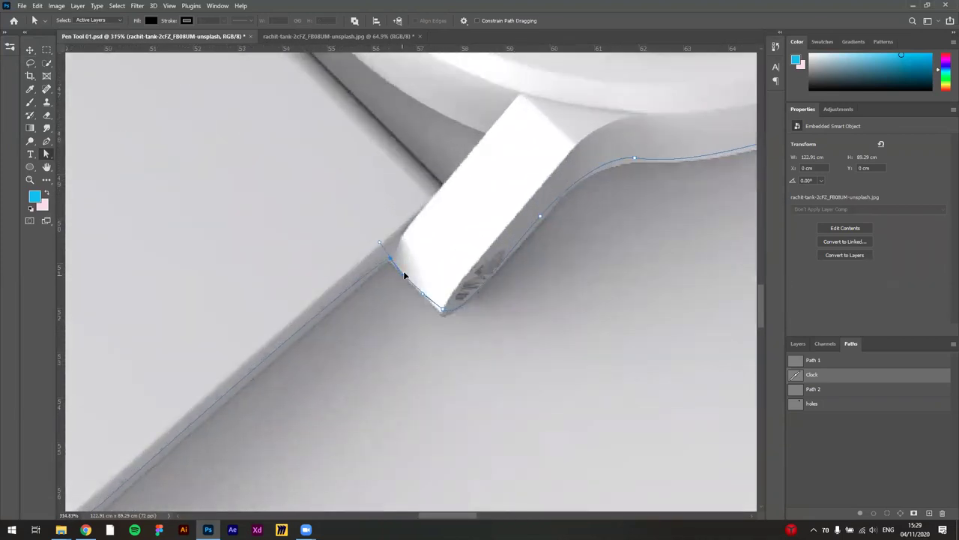
scroll(416, 296, down, 9)
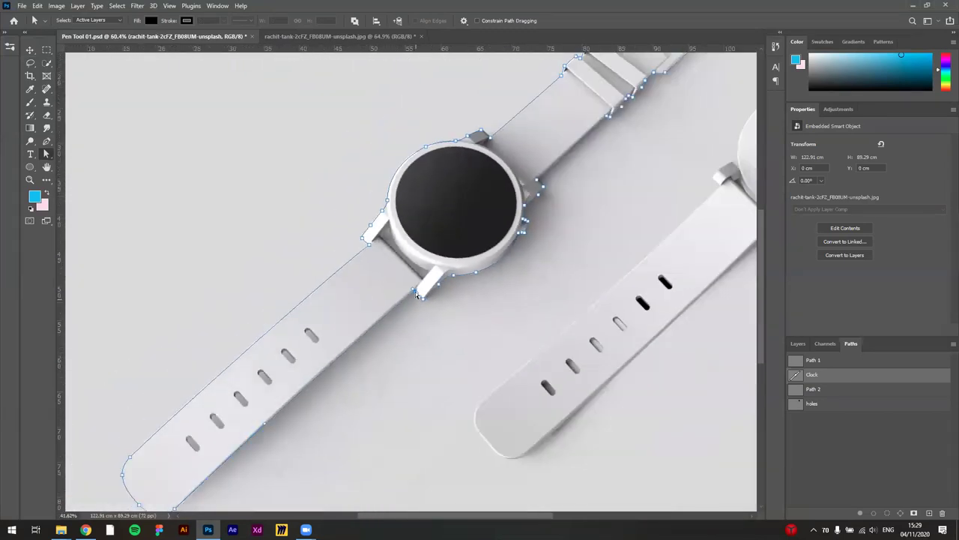
scroll(415, 291, down, 3)
- Convert the Clock path to a selection and add a layer mask from it to the watch photo layer
key(ctrl+Return)
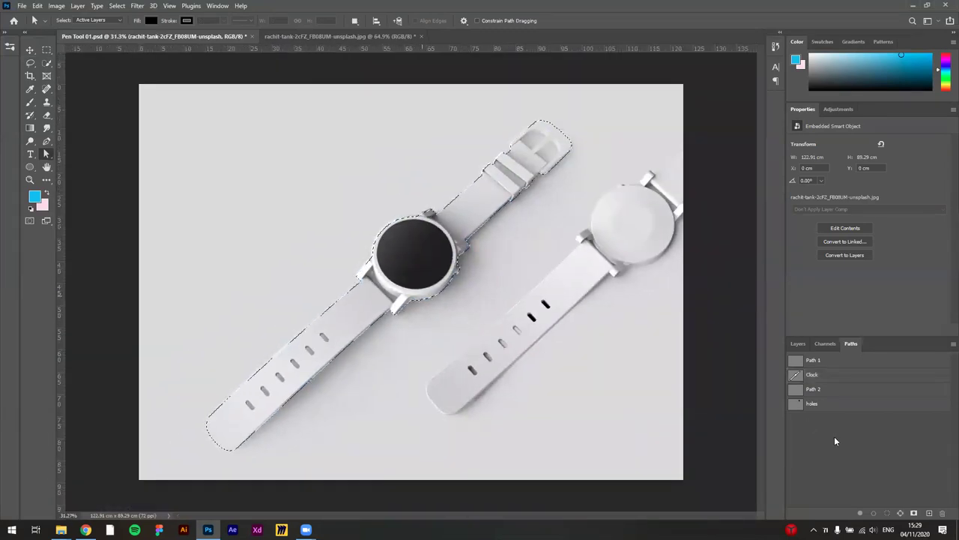
click(799, 345)
click(890, 514)
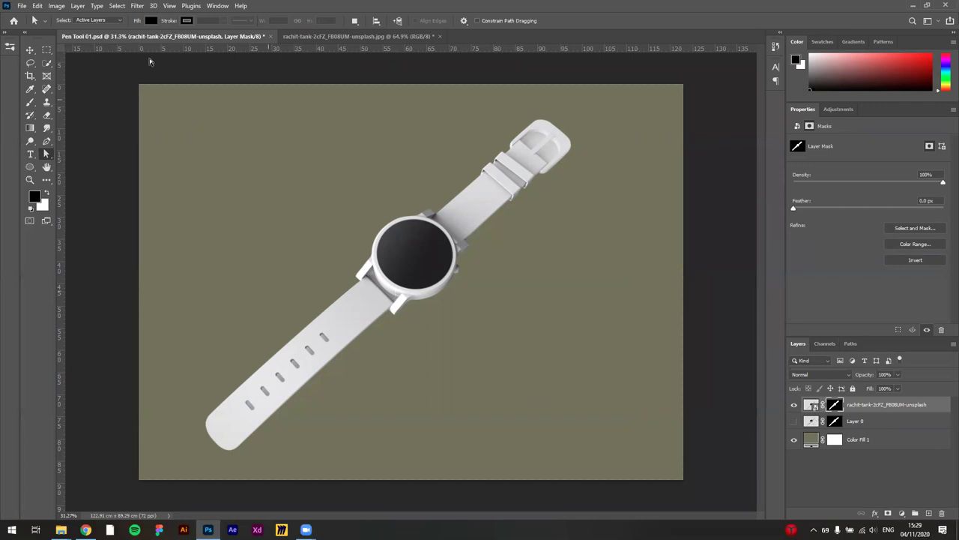
click(30, 50)
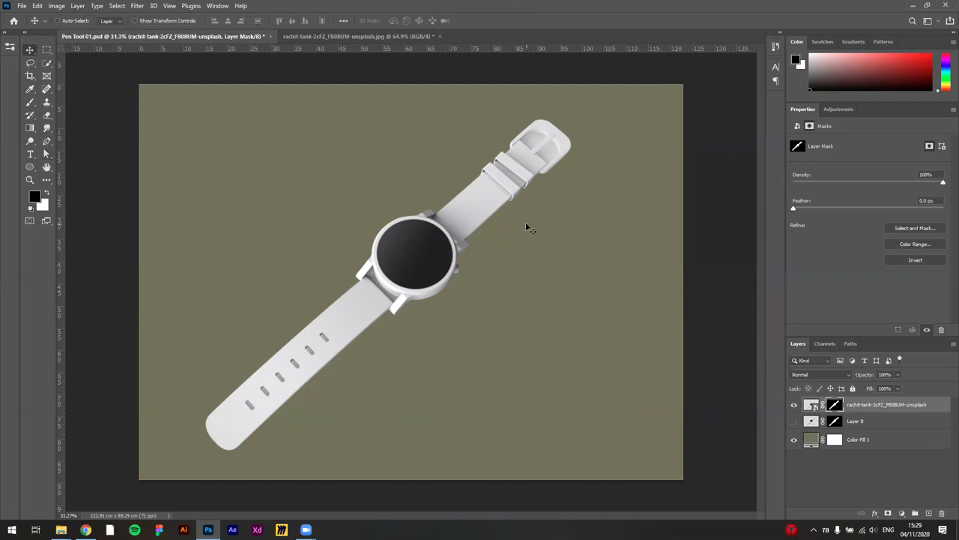
scroll(431, 242, down, 3)
scroll(431, 242, up, 3)
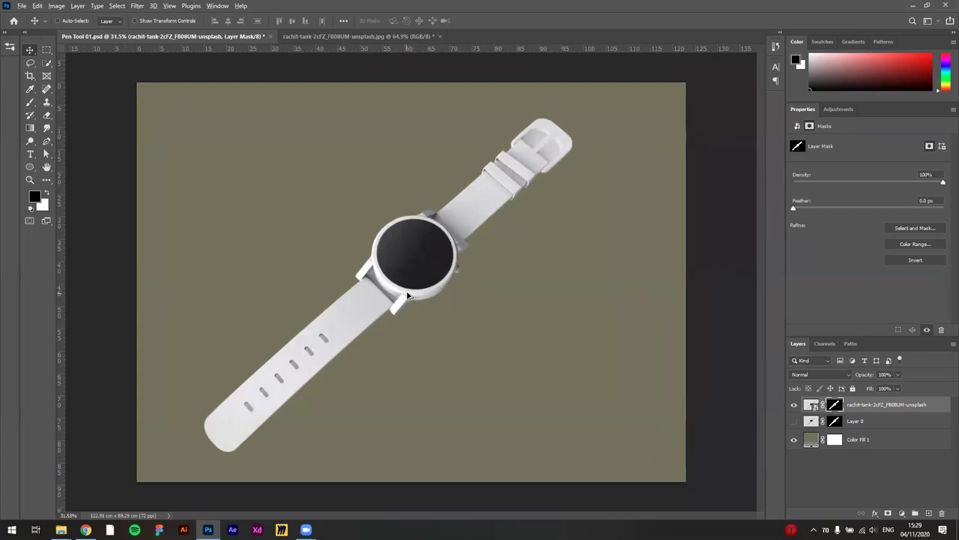
scroll(406, 299, down, 1)
scroll(359, 300, up, 1)
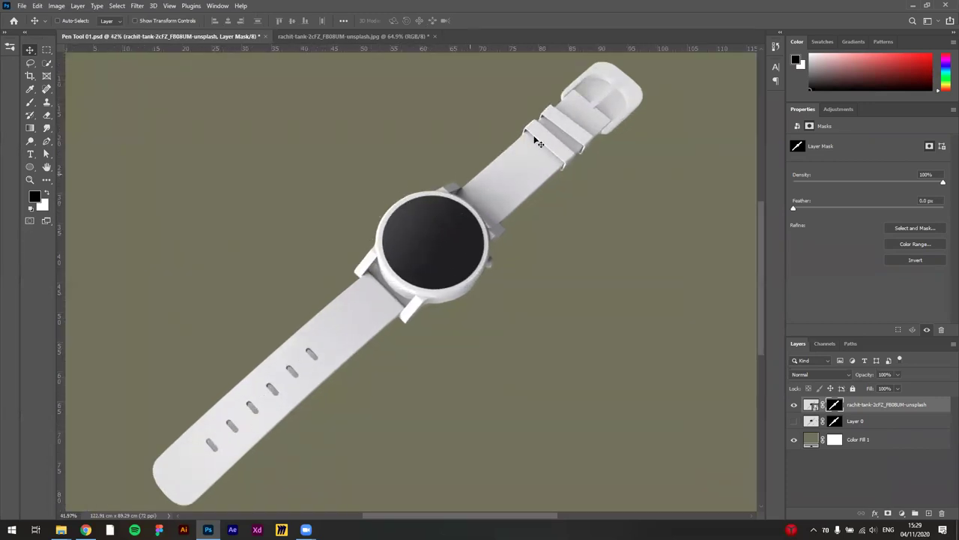
scroll(348, 314, down, 1)
scroll(348, 314, up, 1)
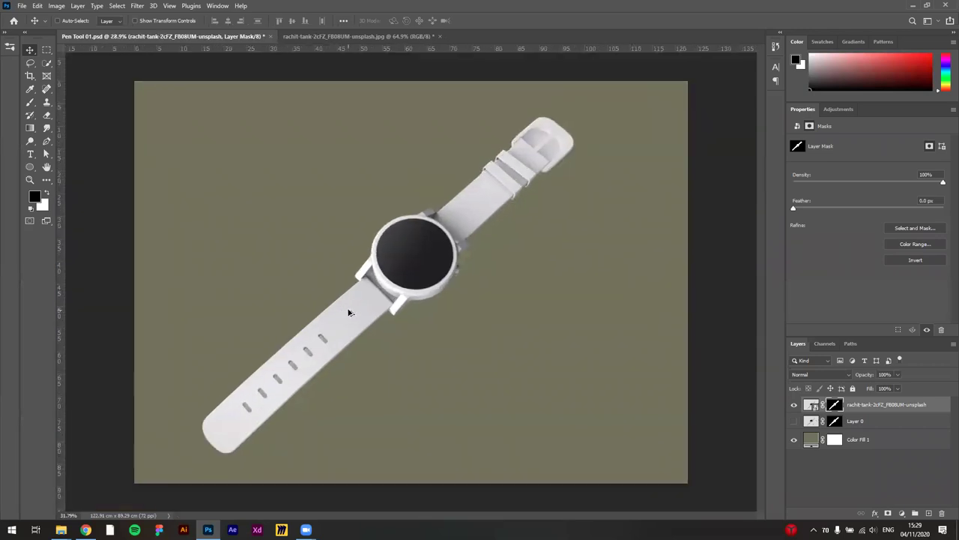